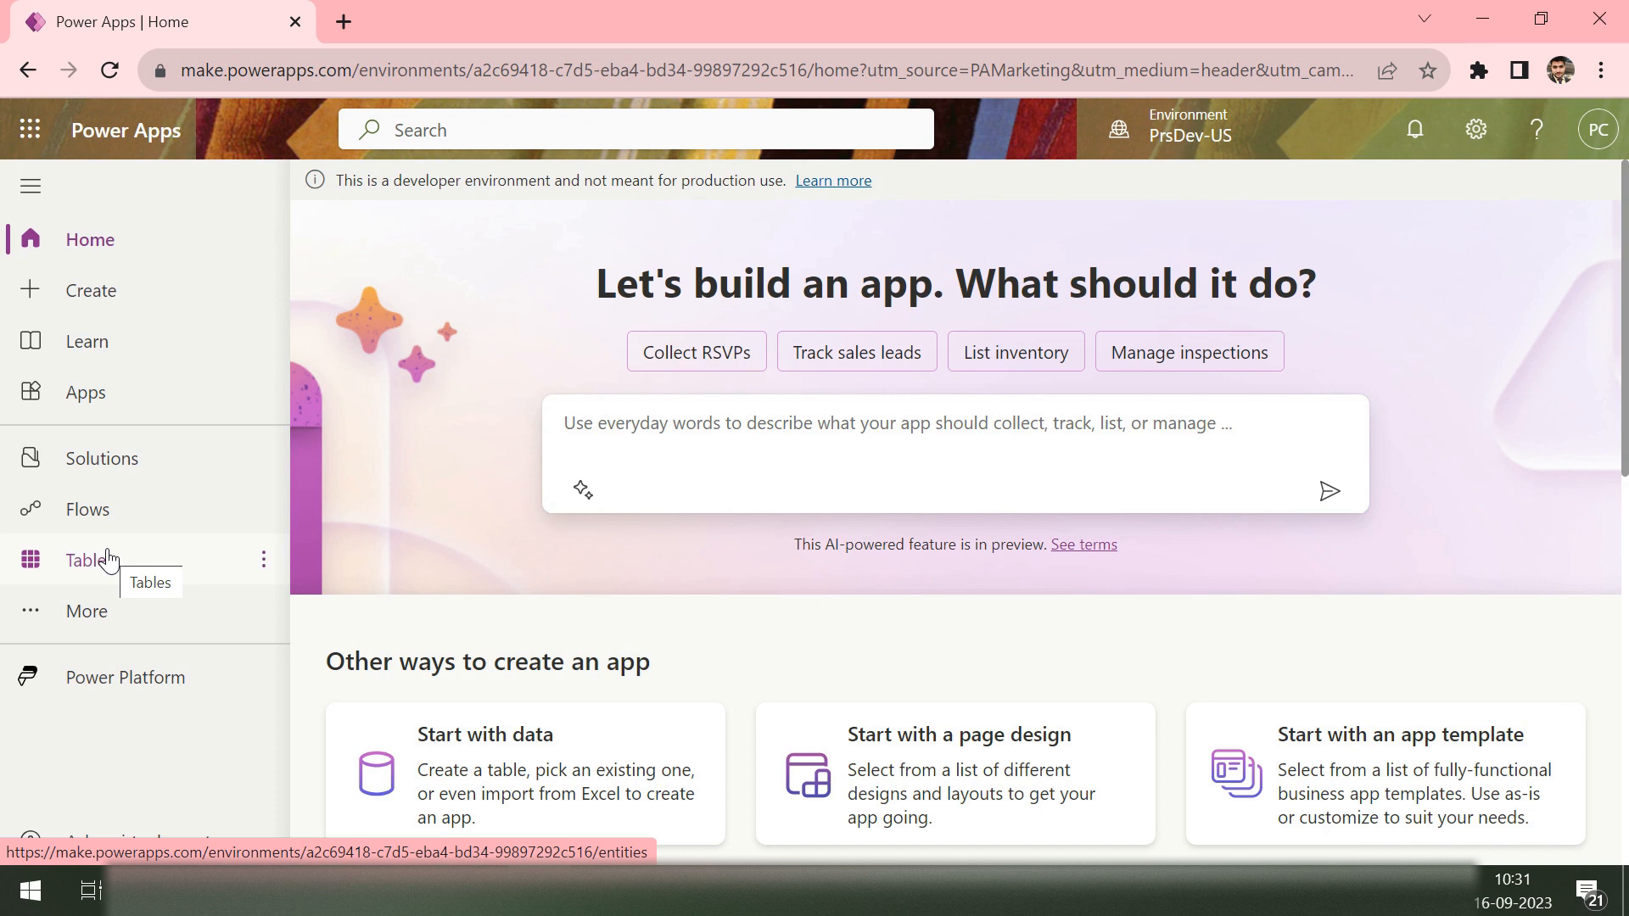
# Step: Start a new solution and enter MOdelDriven_series_Solution as its display name
pyautogui.click(109, 470)
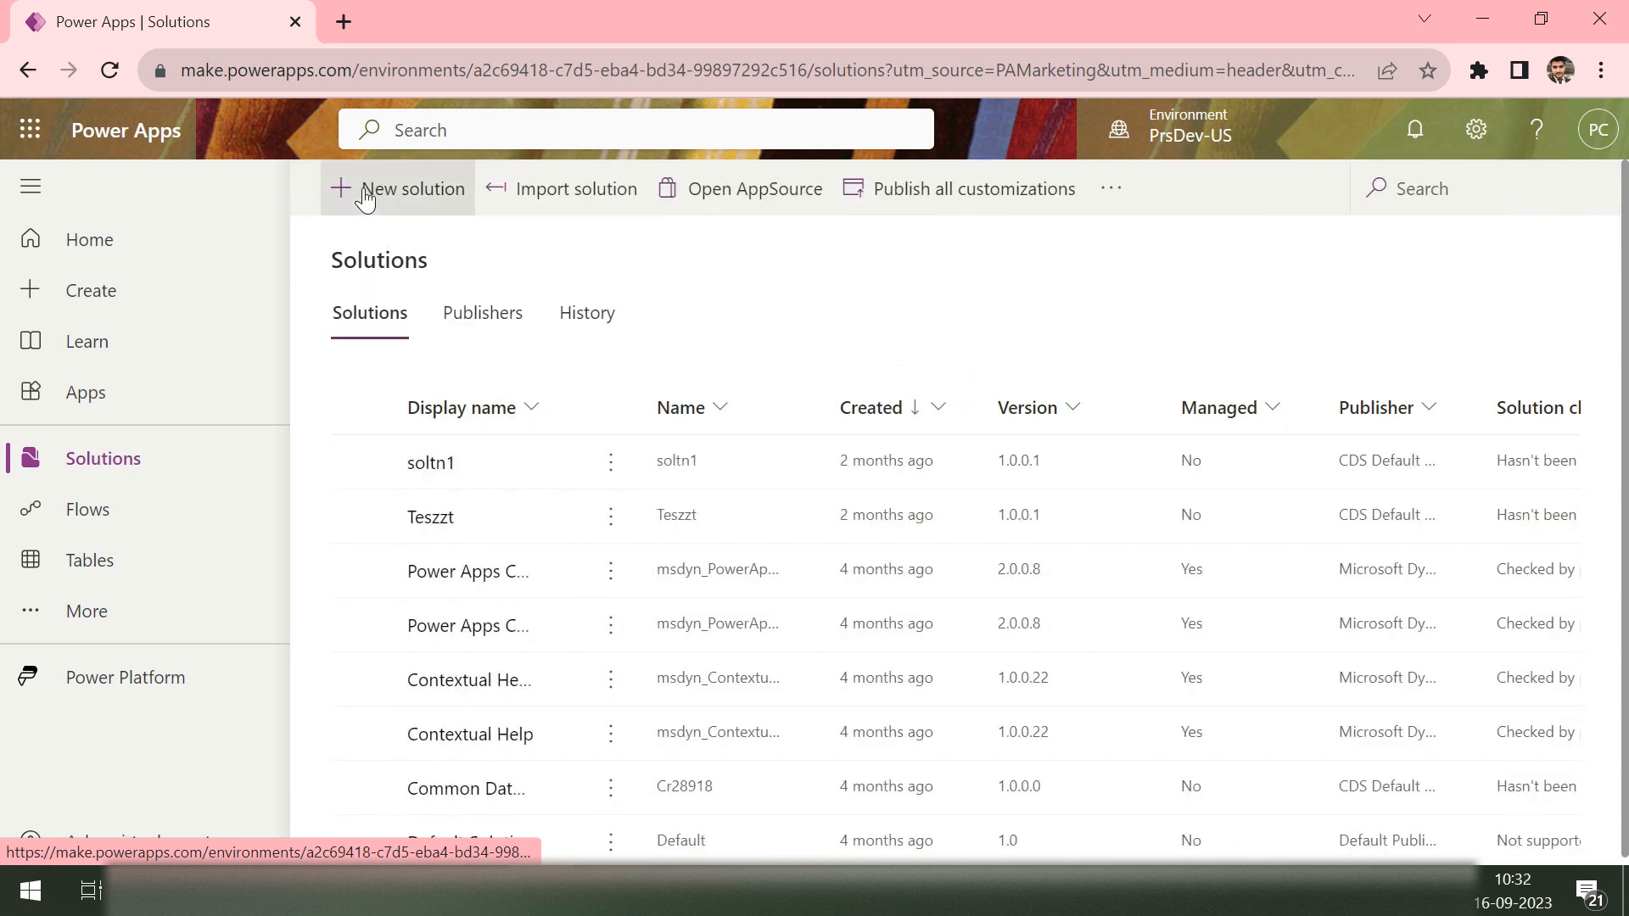
pyautogui.click(365, 197)
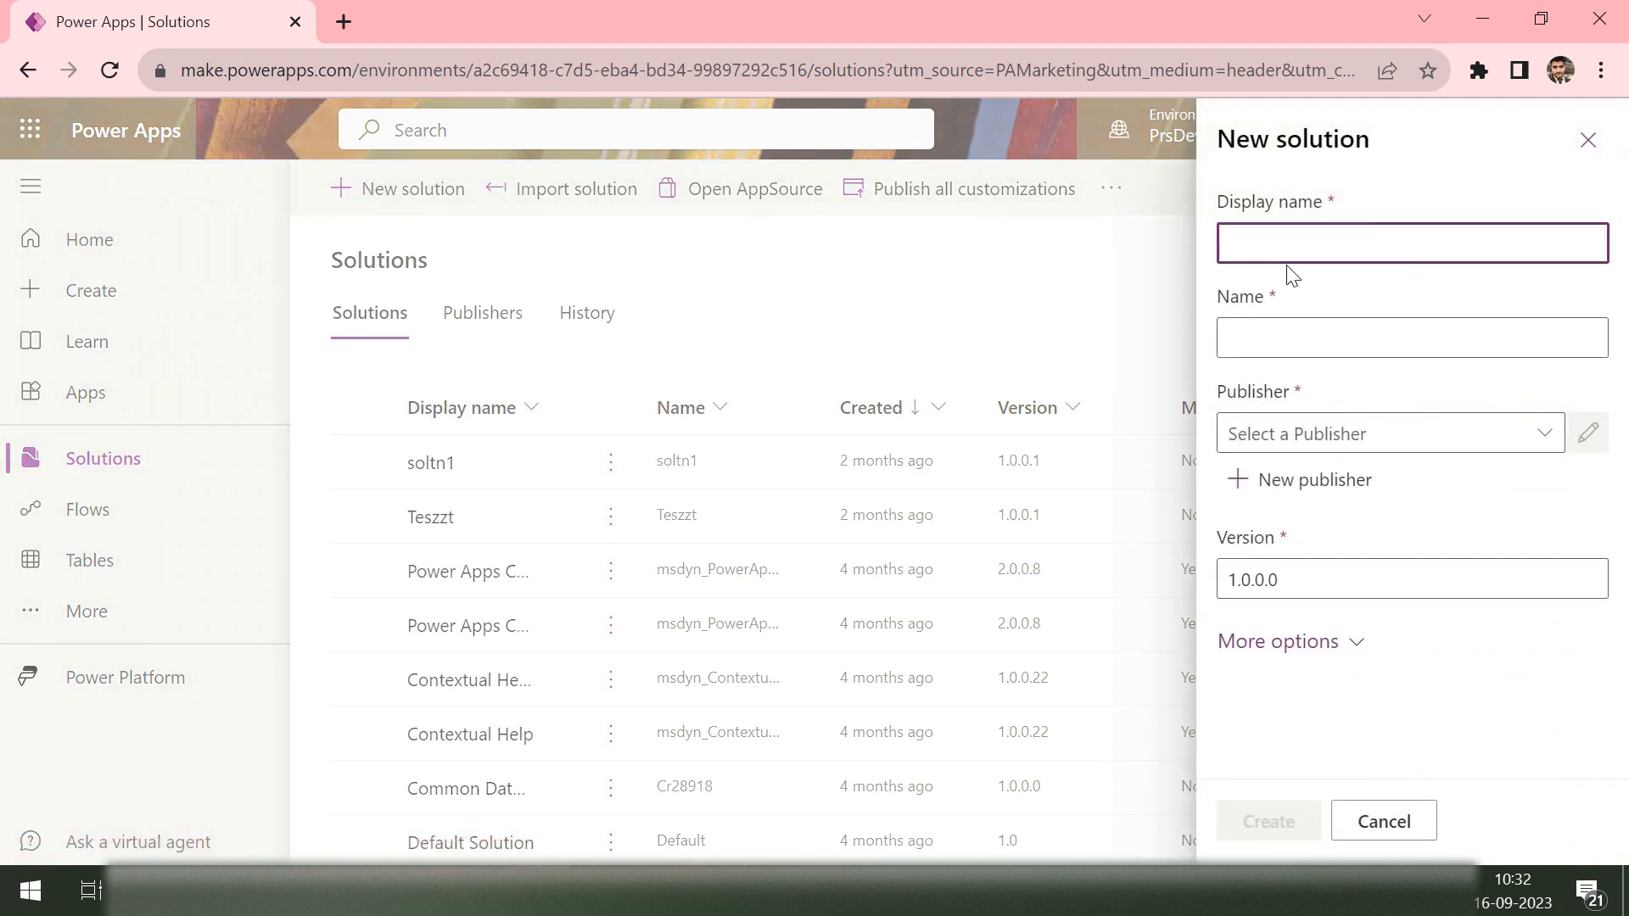
pyautogui.write('MOdekDriven_seerie')
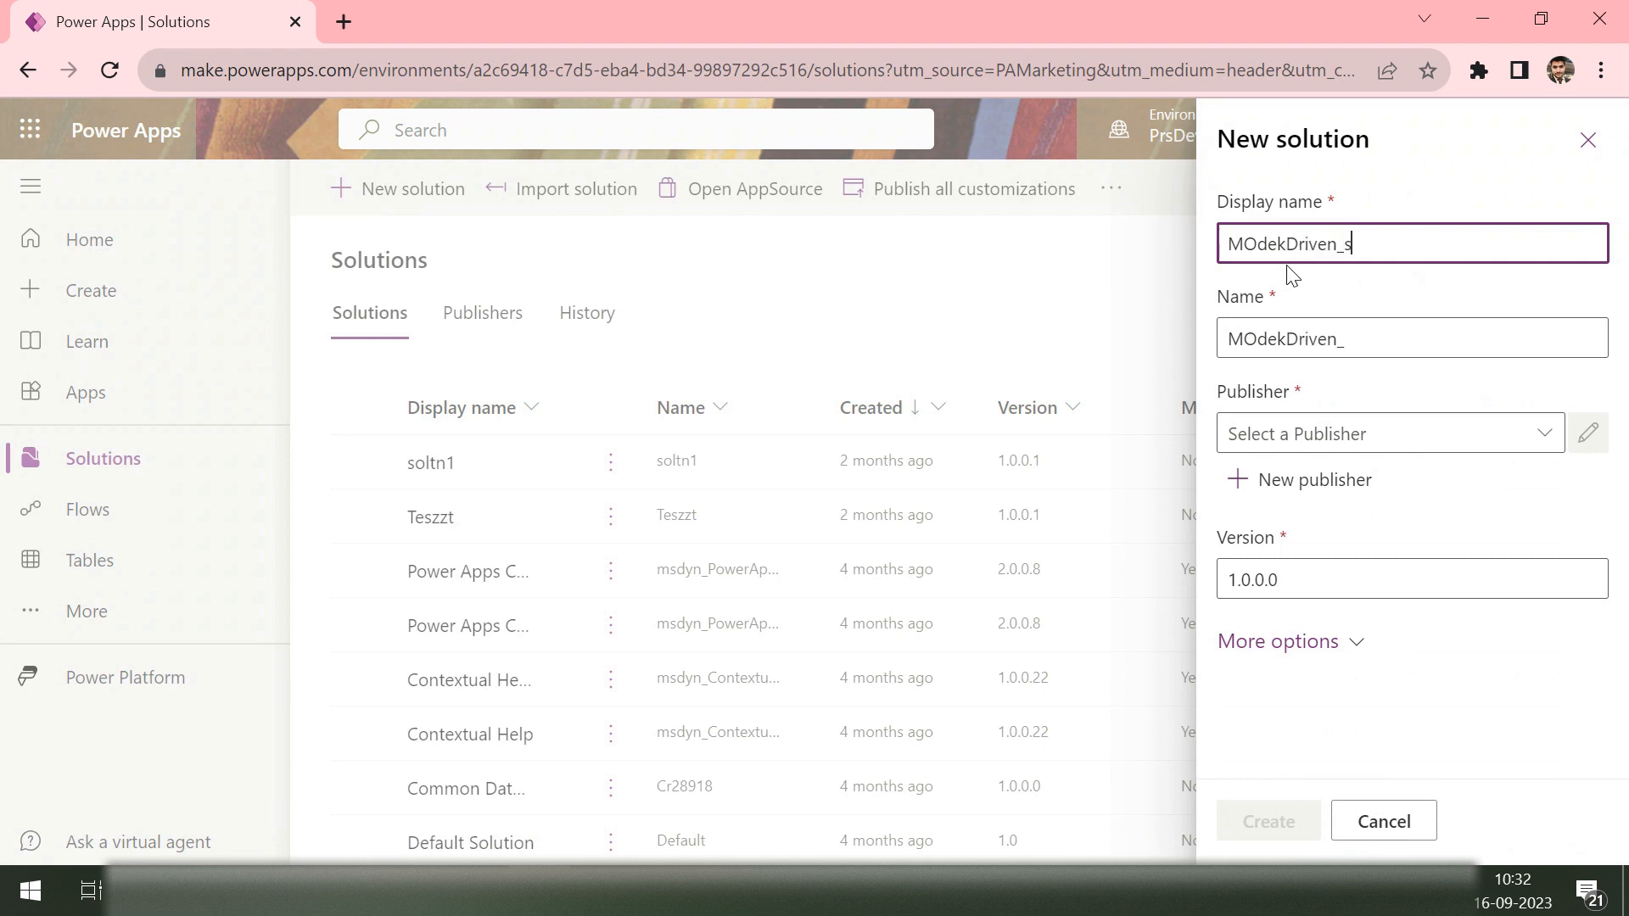
pyautogui.press('BackSpace')
pyautogui.press('BackSpace')
pyautogui.press('BackSpace')
pyautogui.press('BackSpace')
pyautogui.write('ries_Solution')
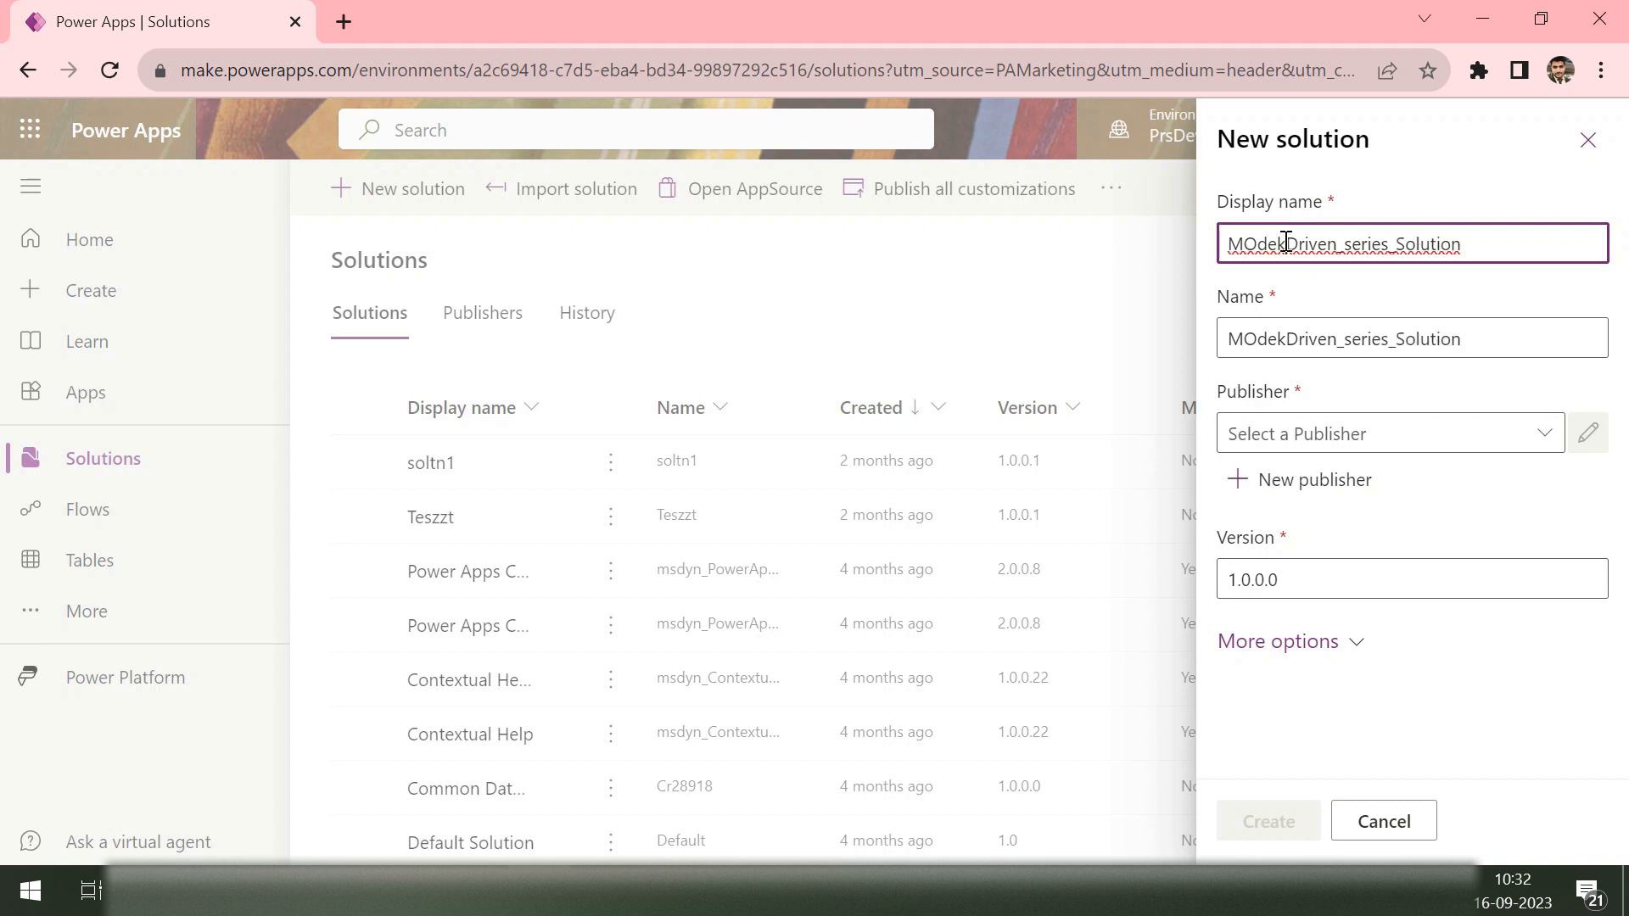
pyautogui.click(1286, 241)
pyautogui.press('BackSpace')
pyautogui.write('l')
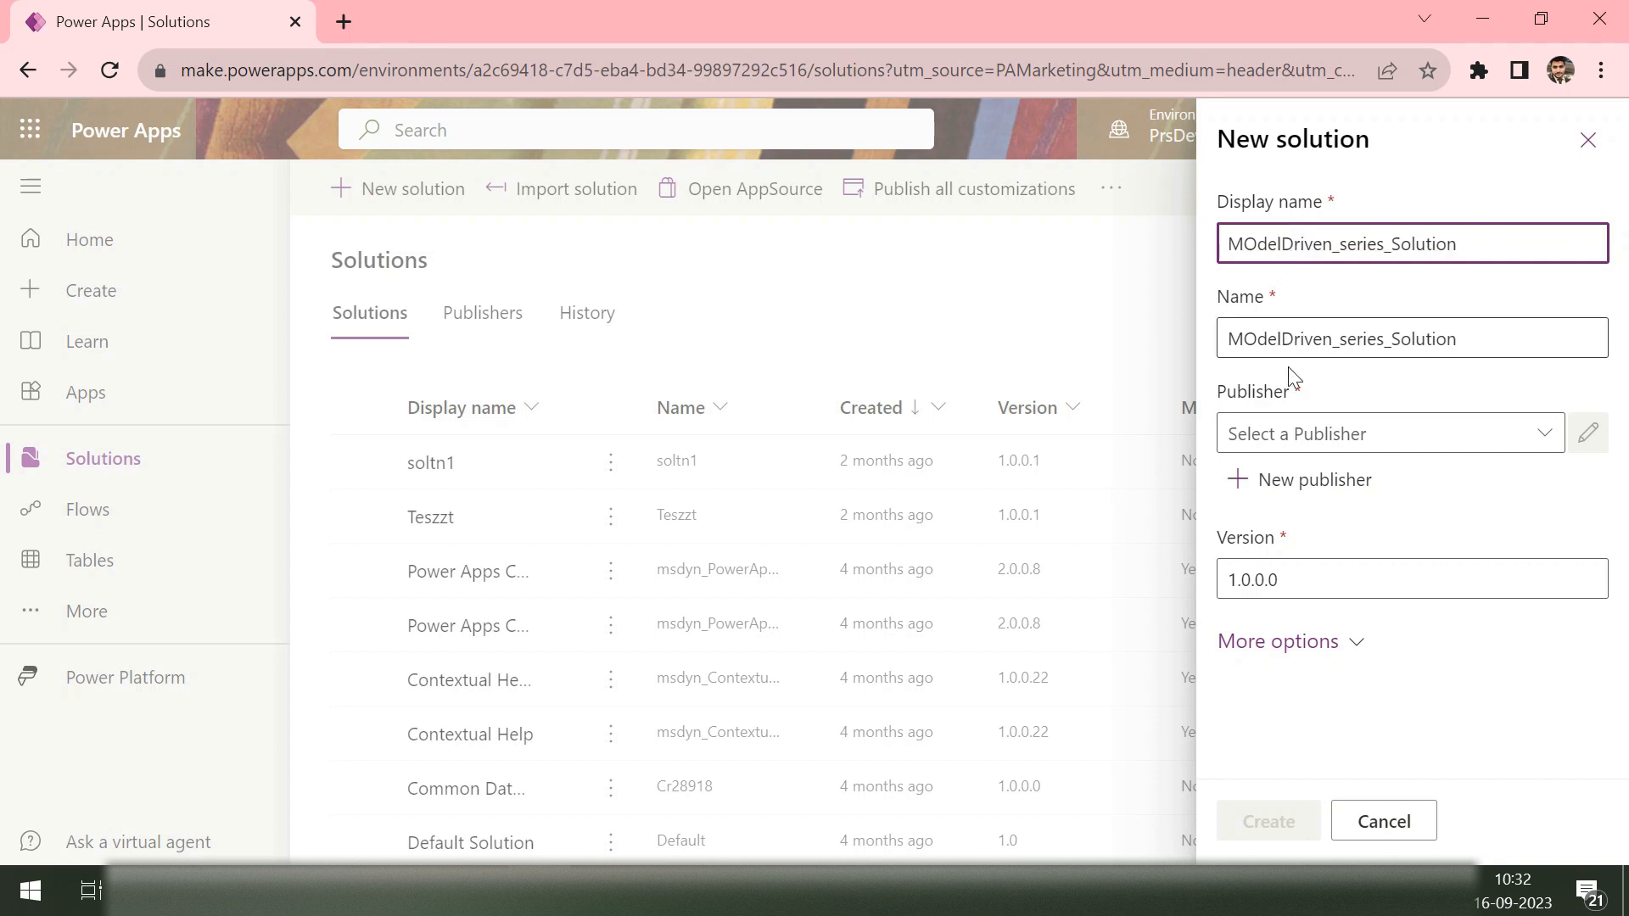
# Step: Set the solution's publisher to CDS Default Publisher and create the solution
pyautogui.click(1526, 451)
pyautogui.click(1415, 477)
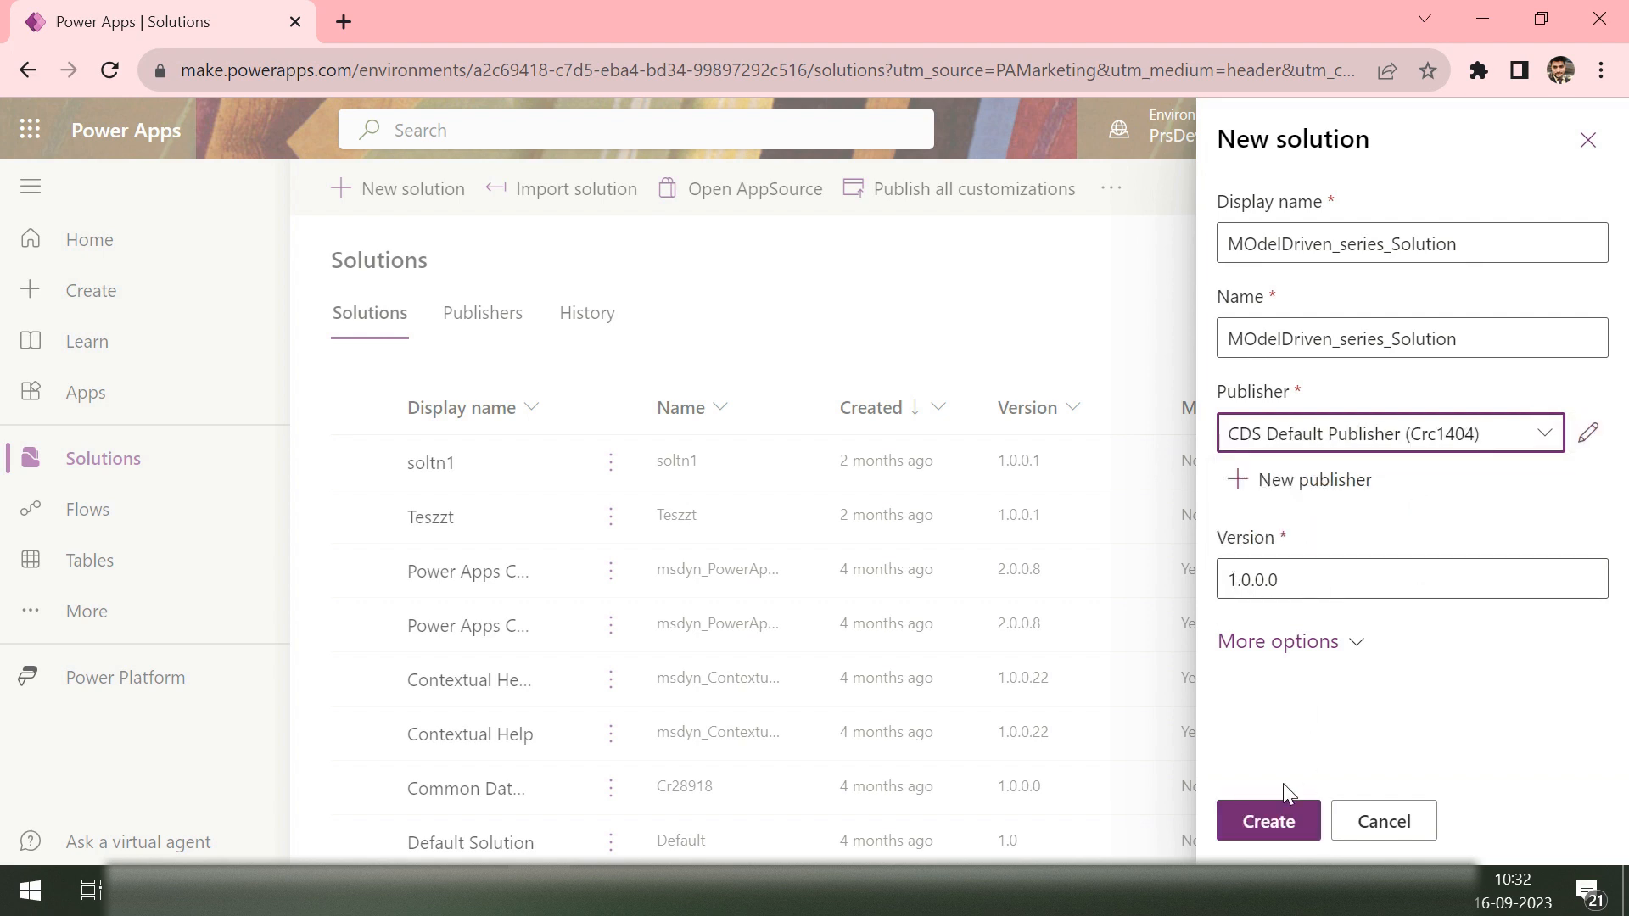
pyautogui.click(1271, 822)
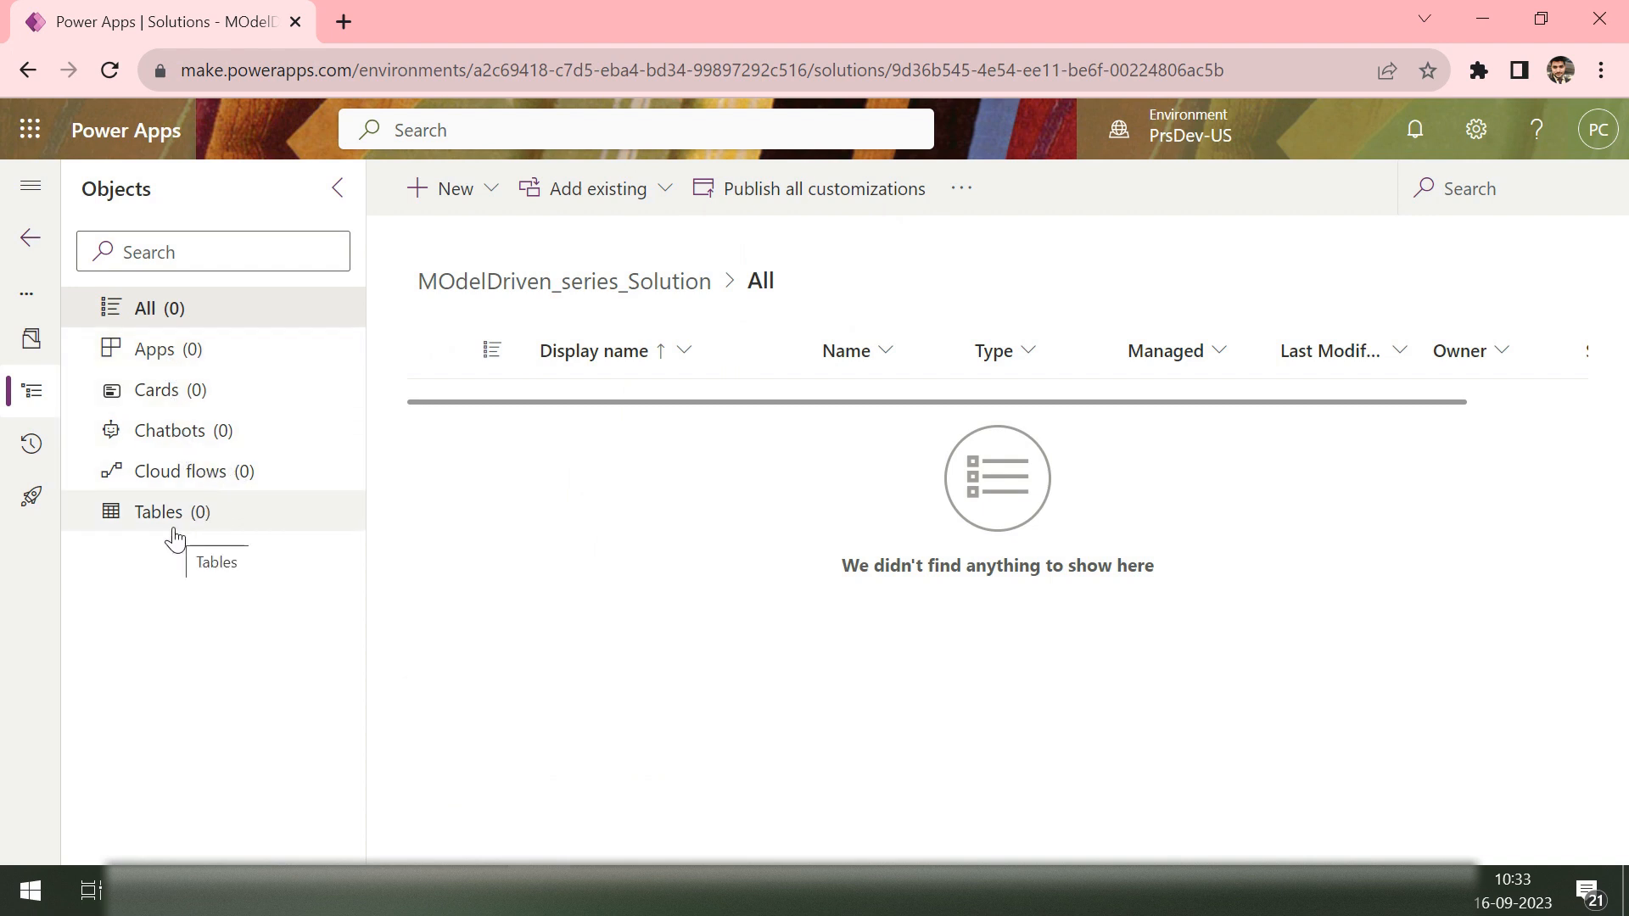
# Step: Start a new table in the solution with the display name Student_Table
pyautogui.click(474, 194)
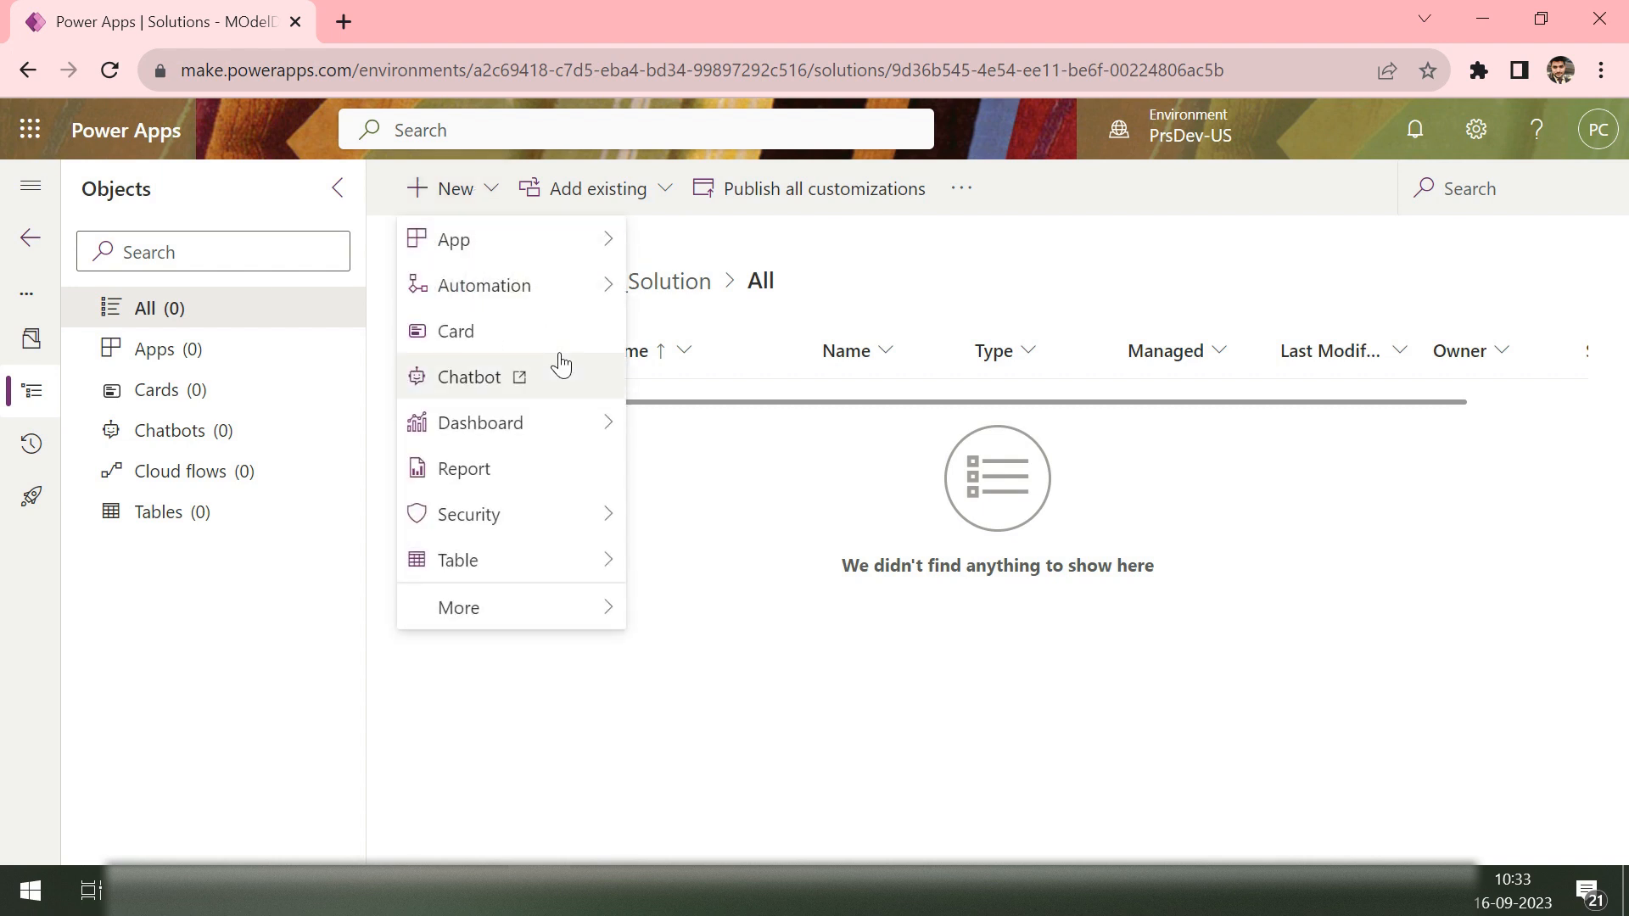
pyautogui.moveTo(552, 570)
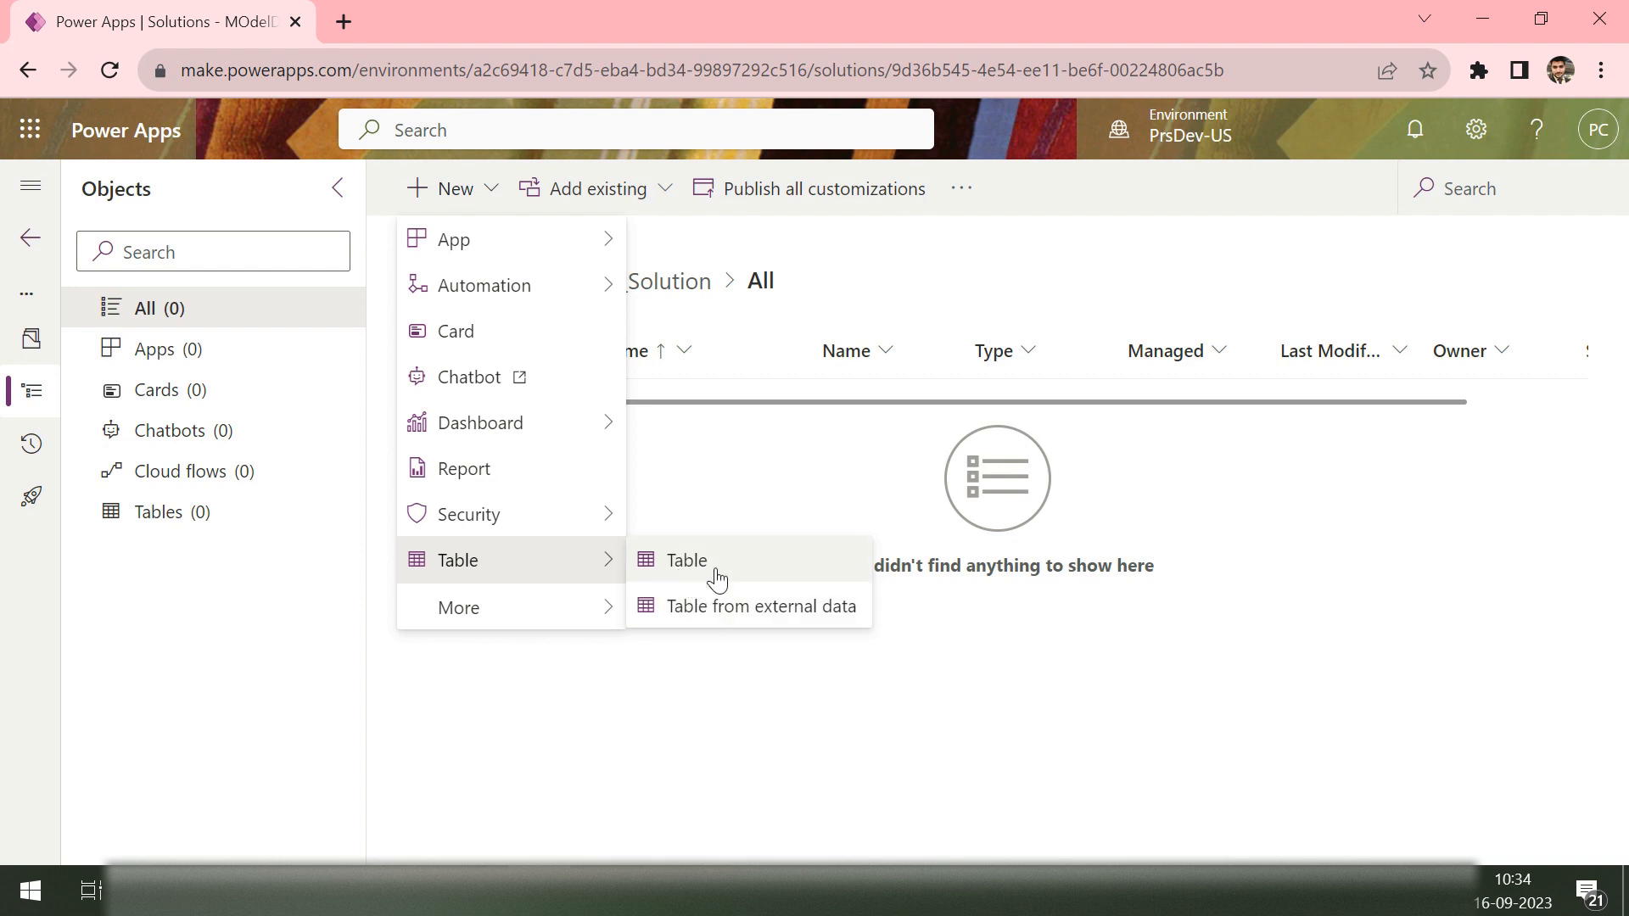
pyautogui.click(717, 579)
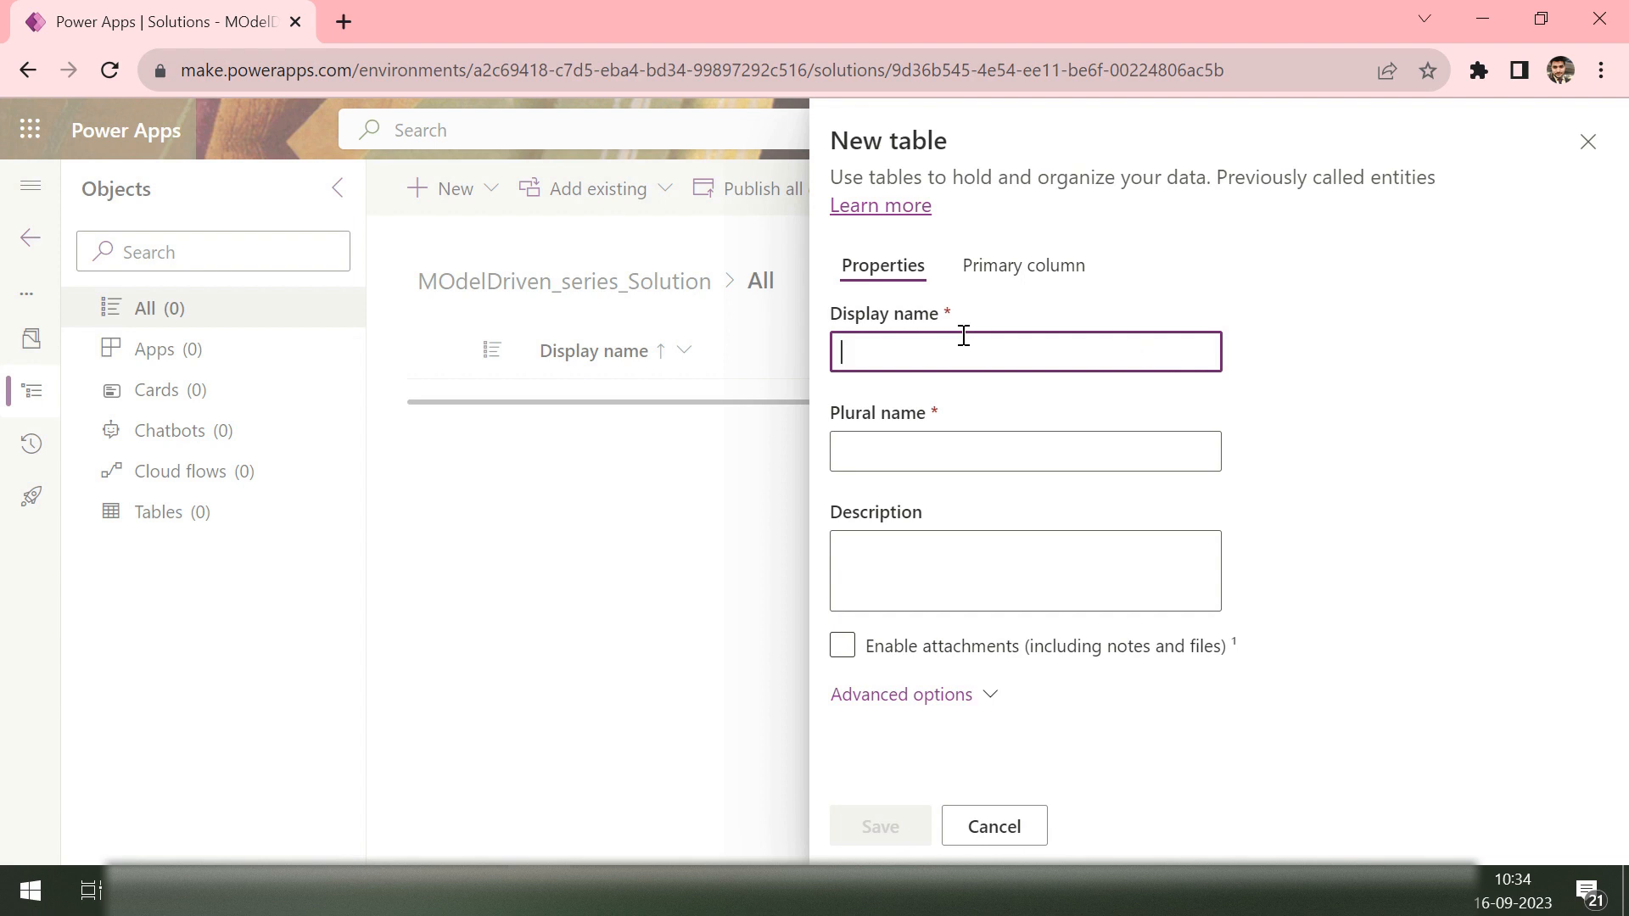
pyautogui.write('Student')
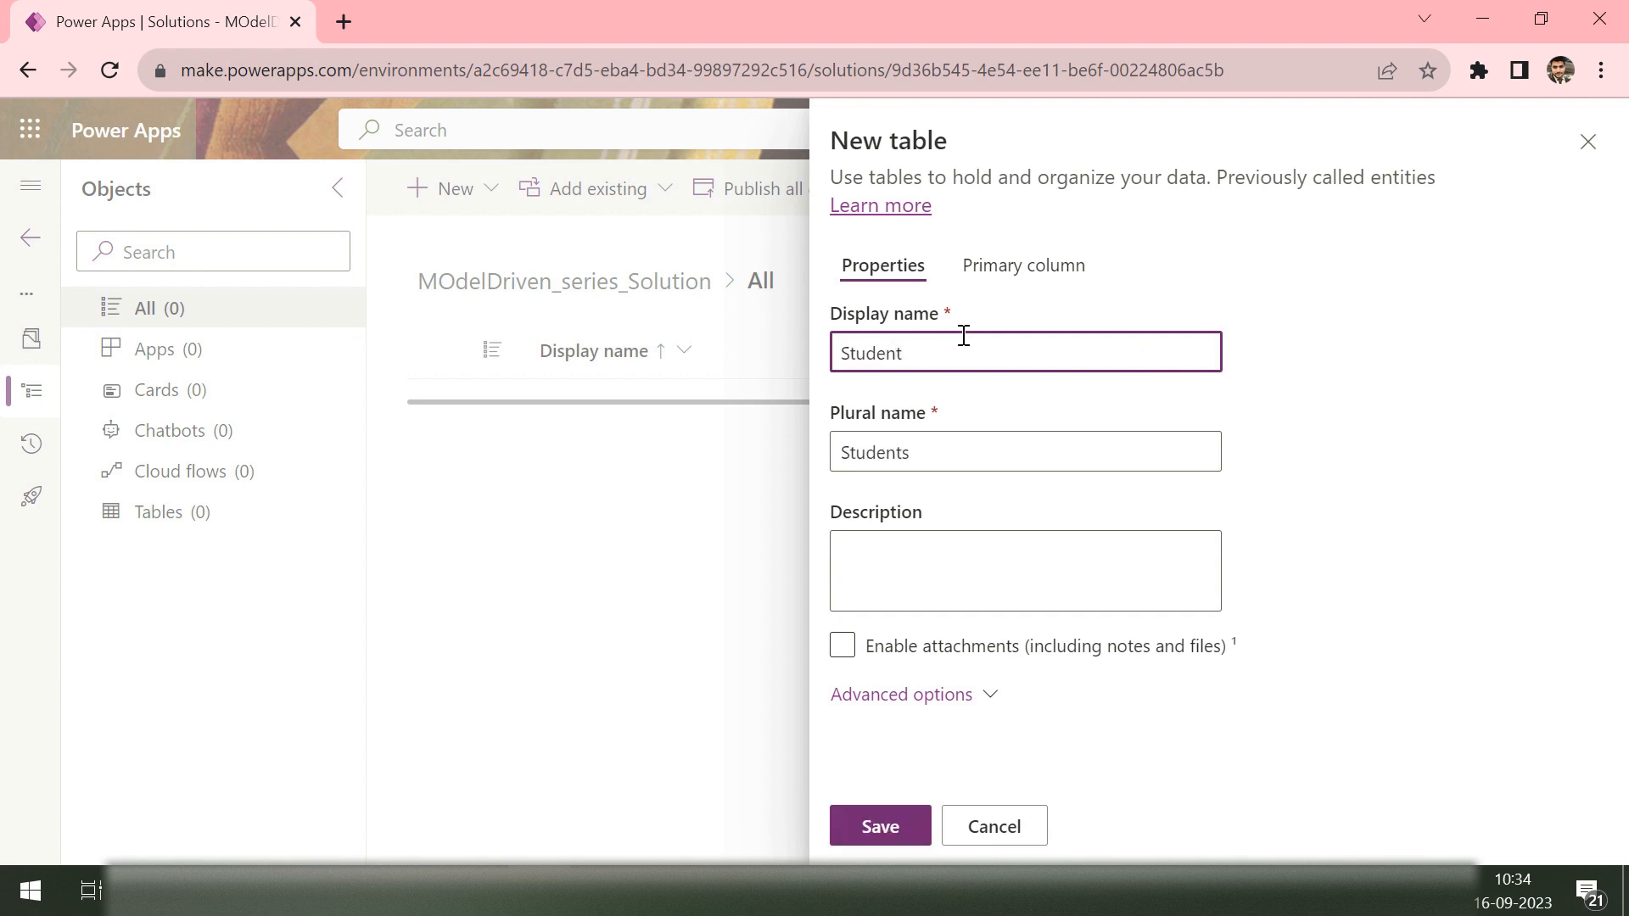
pyautogui.write('_Table')
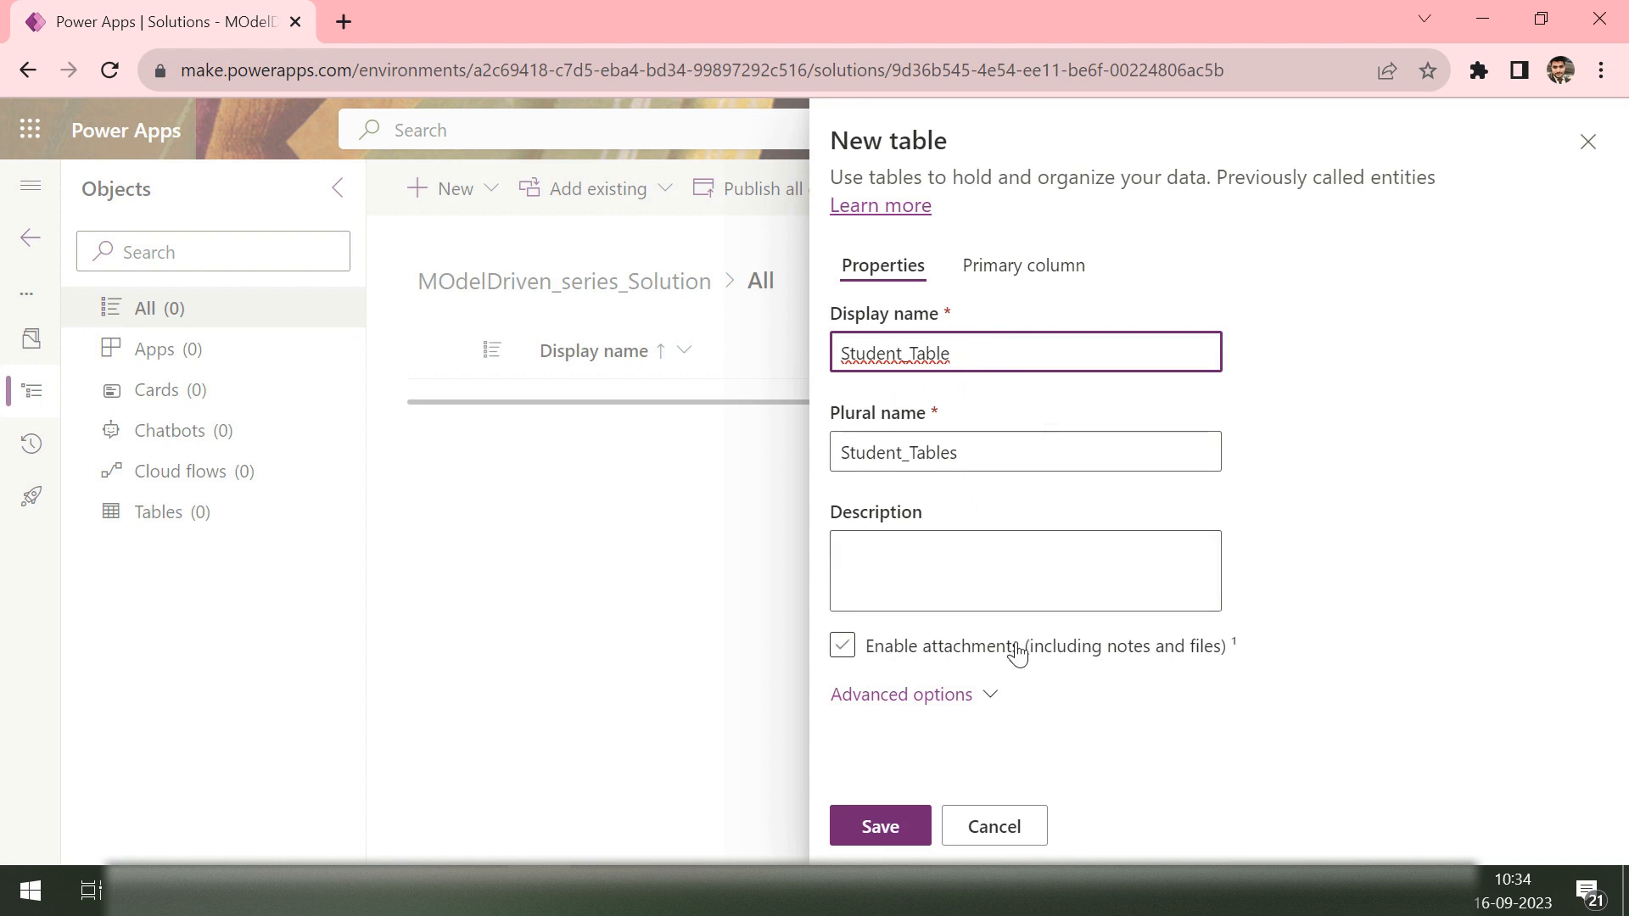
# Step: Expand the table's advanced options to check the schema name, and enable attachments including notes and files
pyautogui.click(987, 701)
pyautogui.scroll(-4, 984, 710)
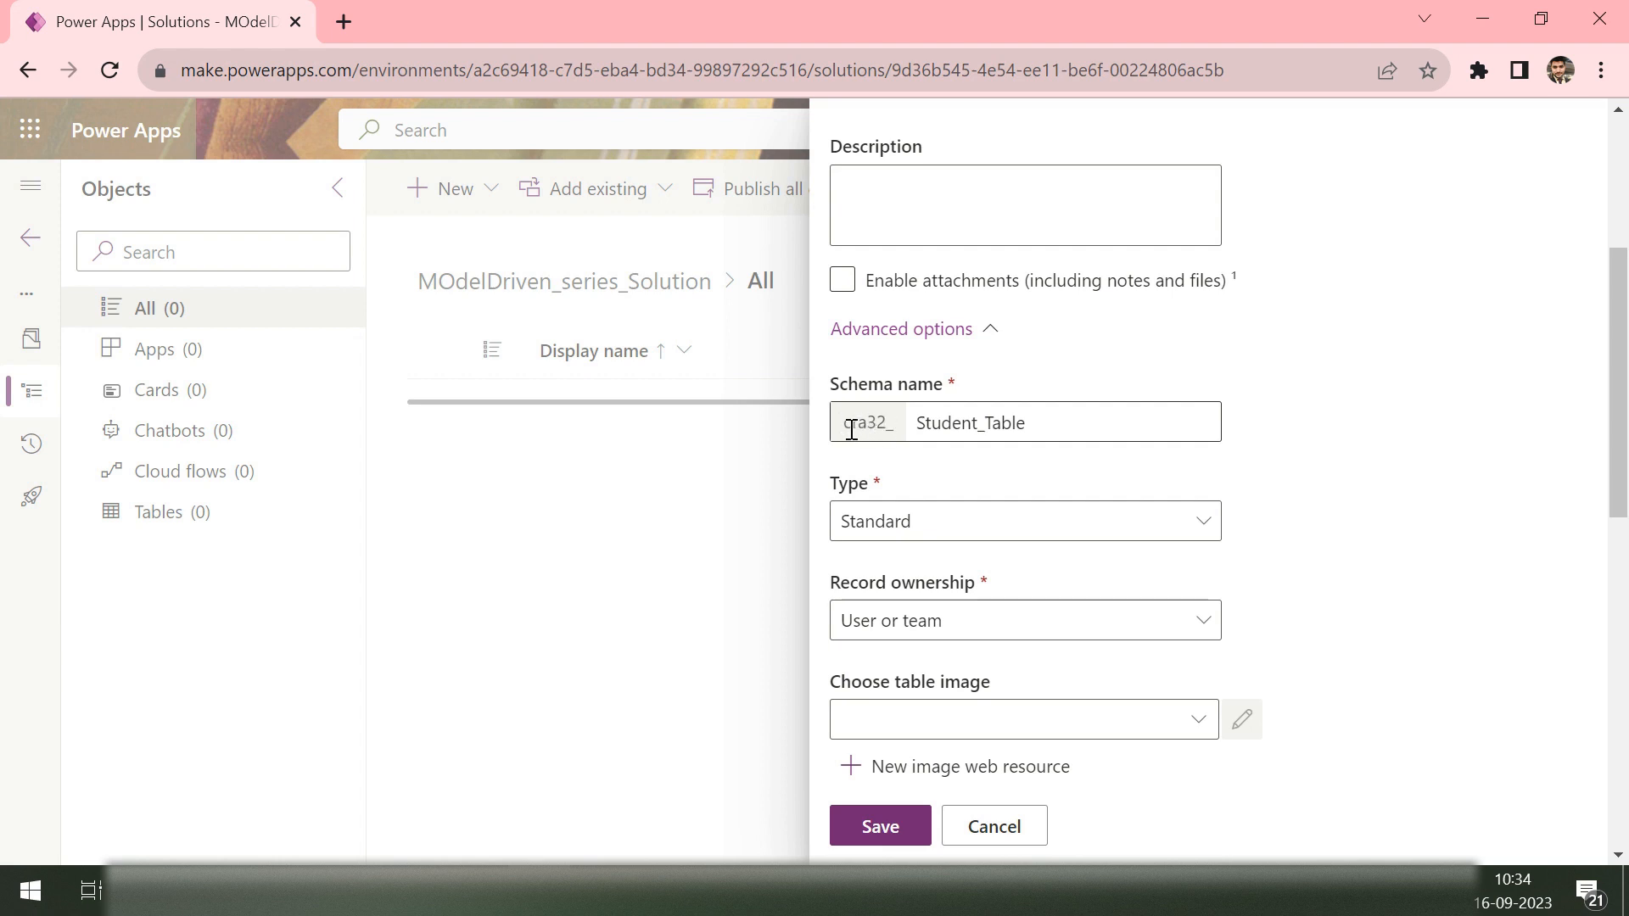
pyautogui.moveTo(899, 424); pyautogui.dragTo(840, 424)
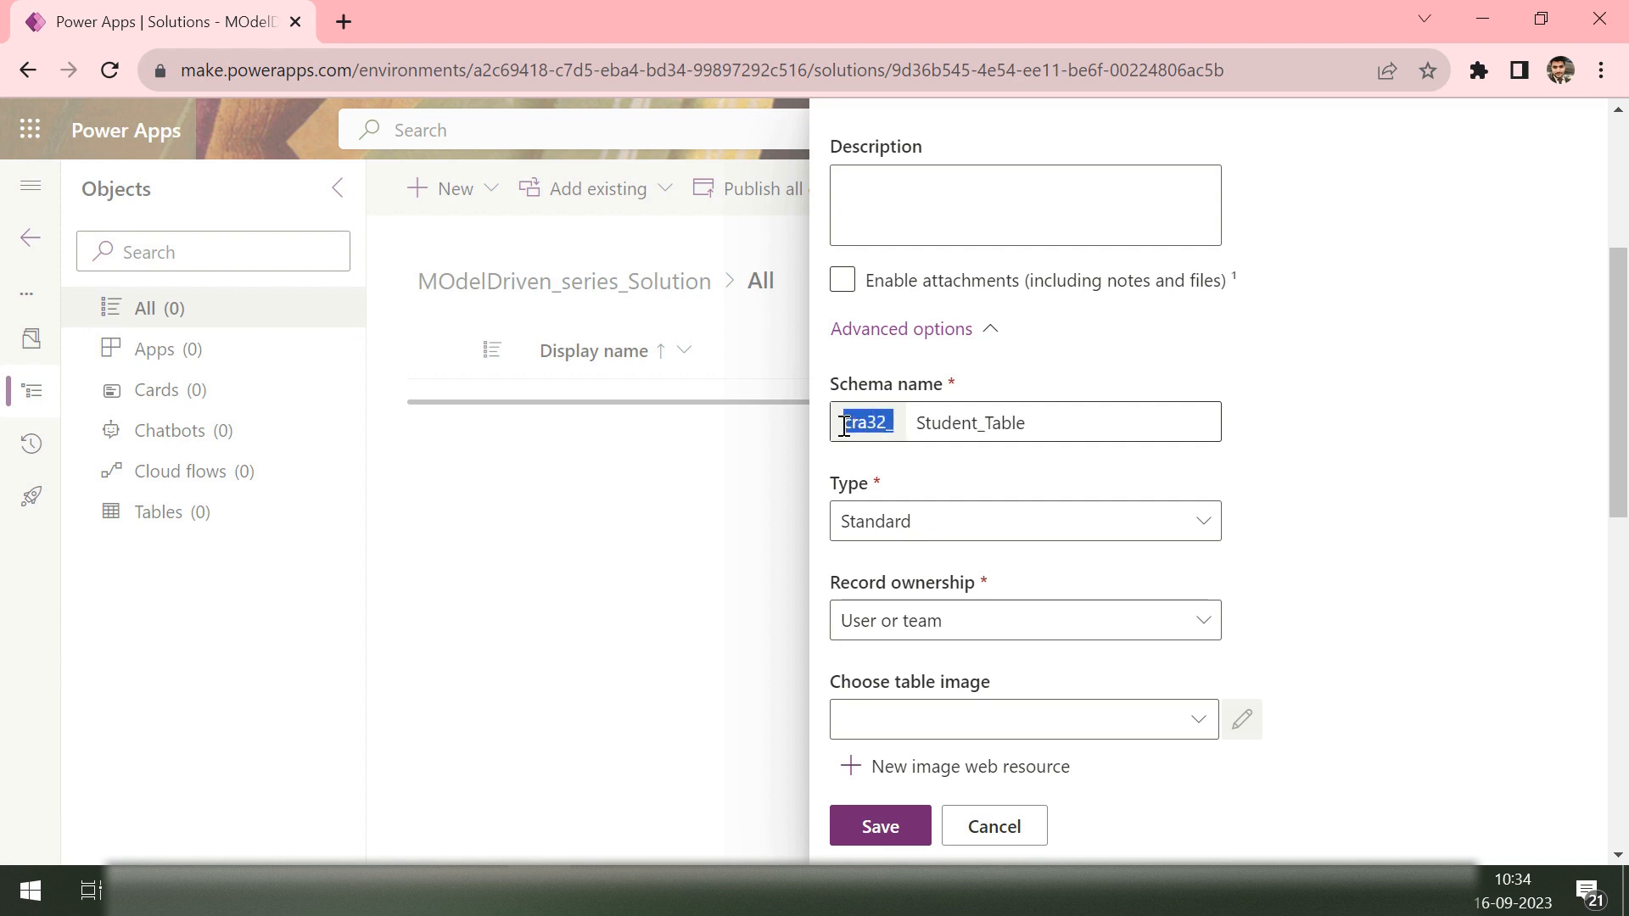
pyautogui.rightClick(1054, 438)
pyautogui.scroll(1, 1054, 438)
pyautogui.click(1201, 340)
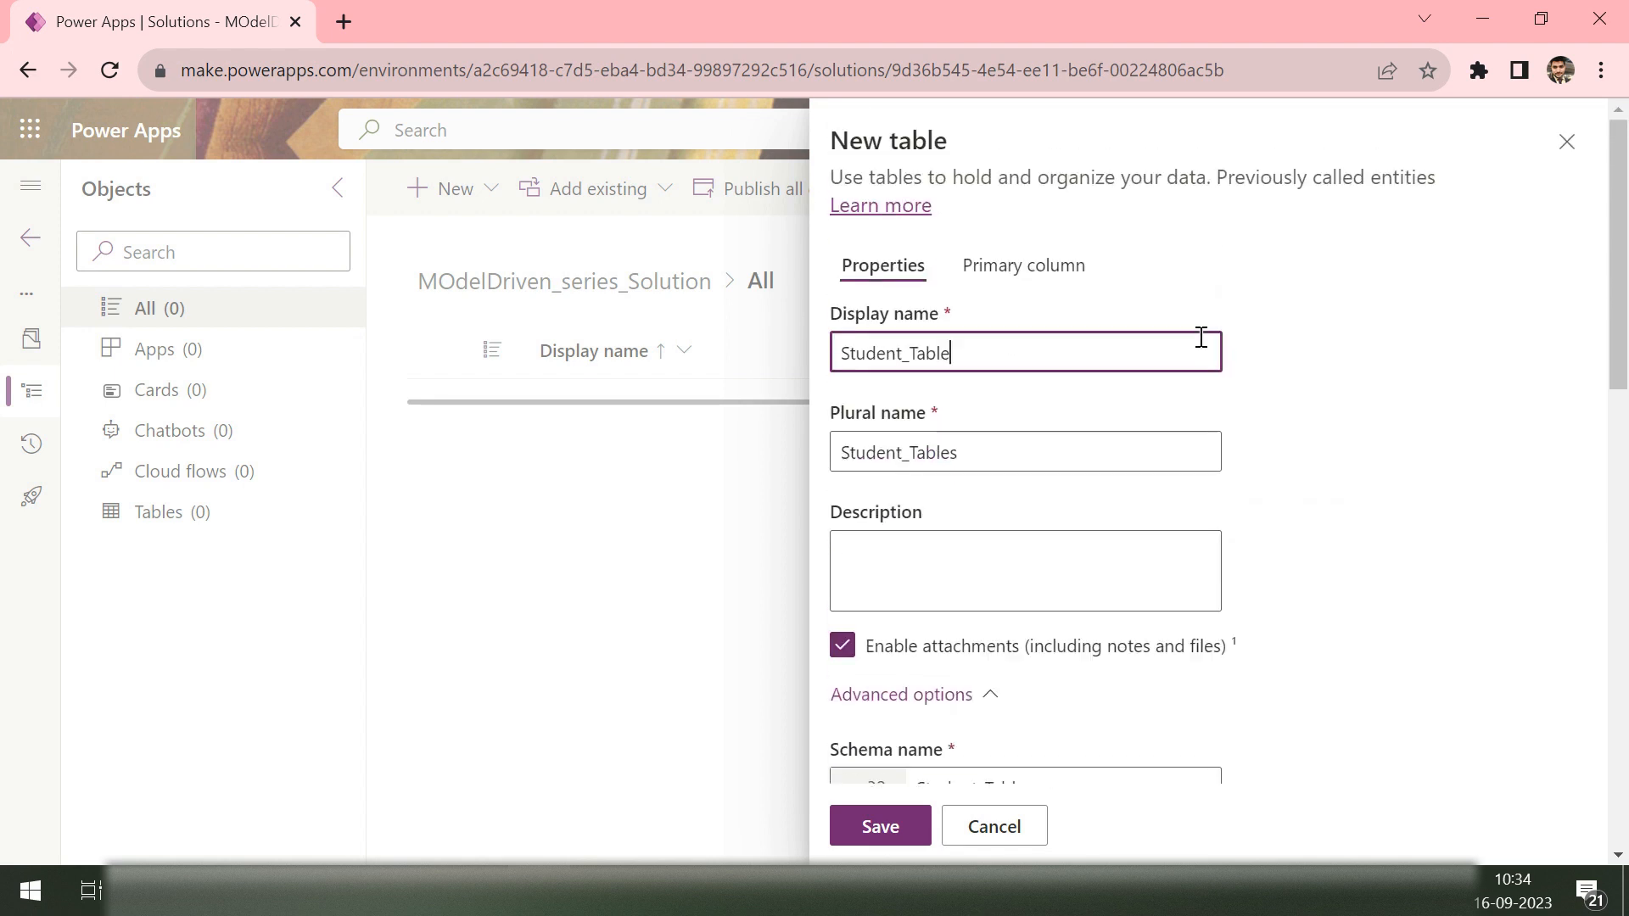
# Step: Review the available table types, keep Standard, and save the new table
pyautogui.scroll(-3, 1026, 458)
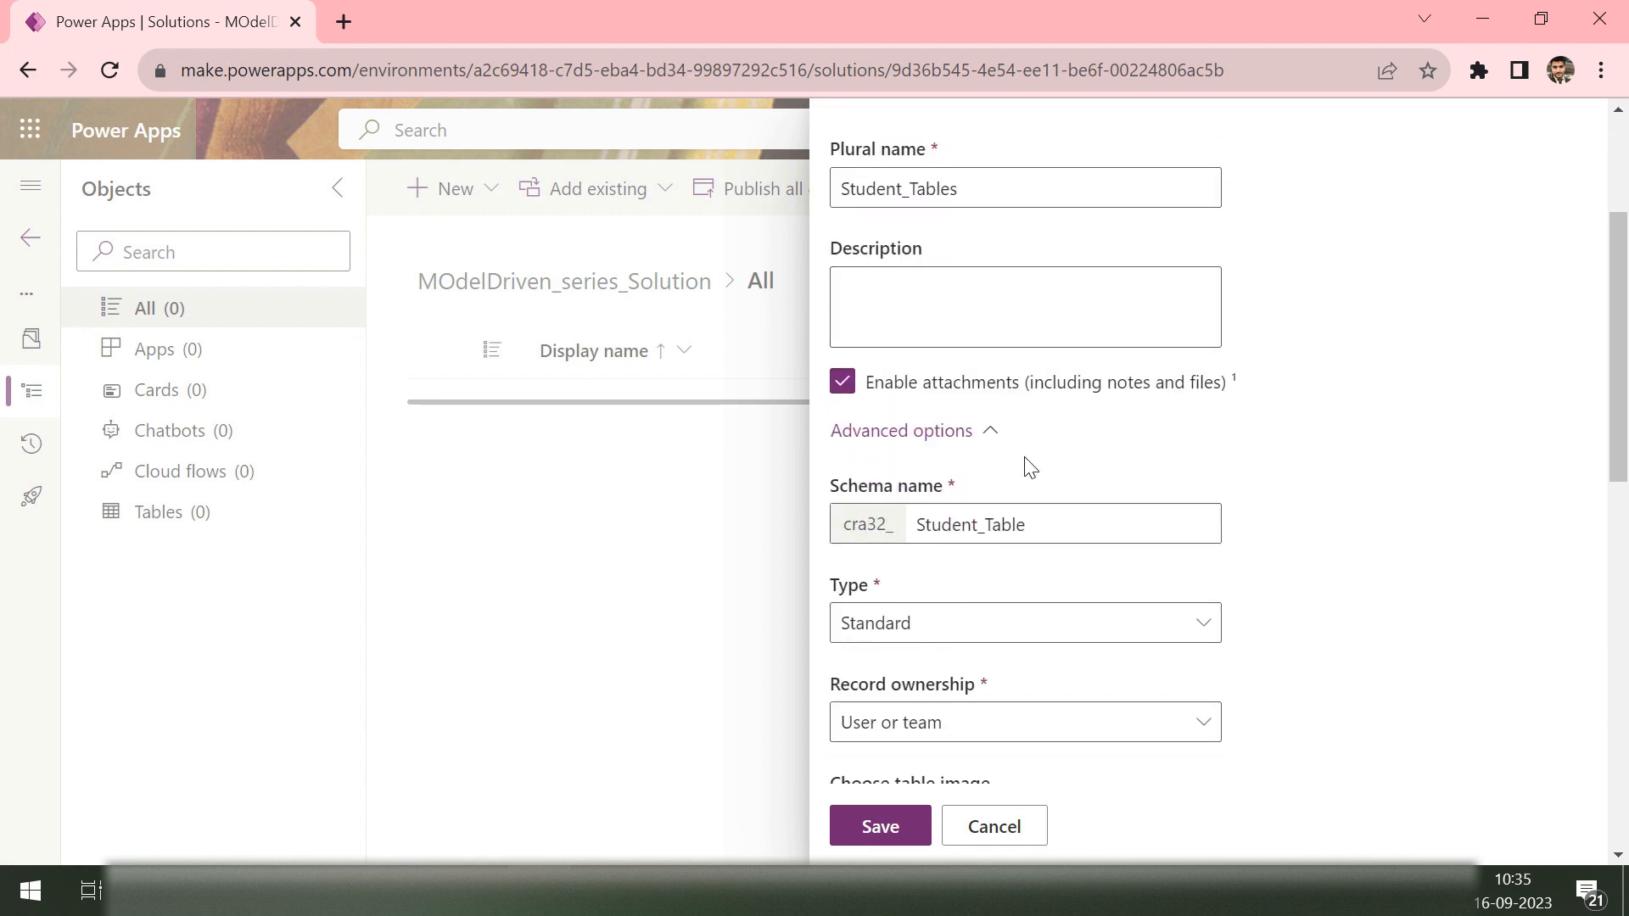
pyautogui.scroll(-3, 1029, 467)
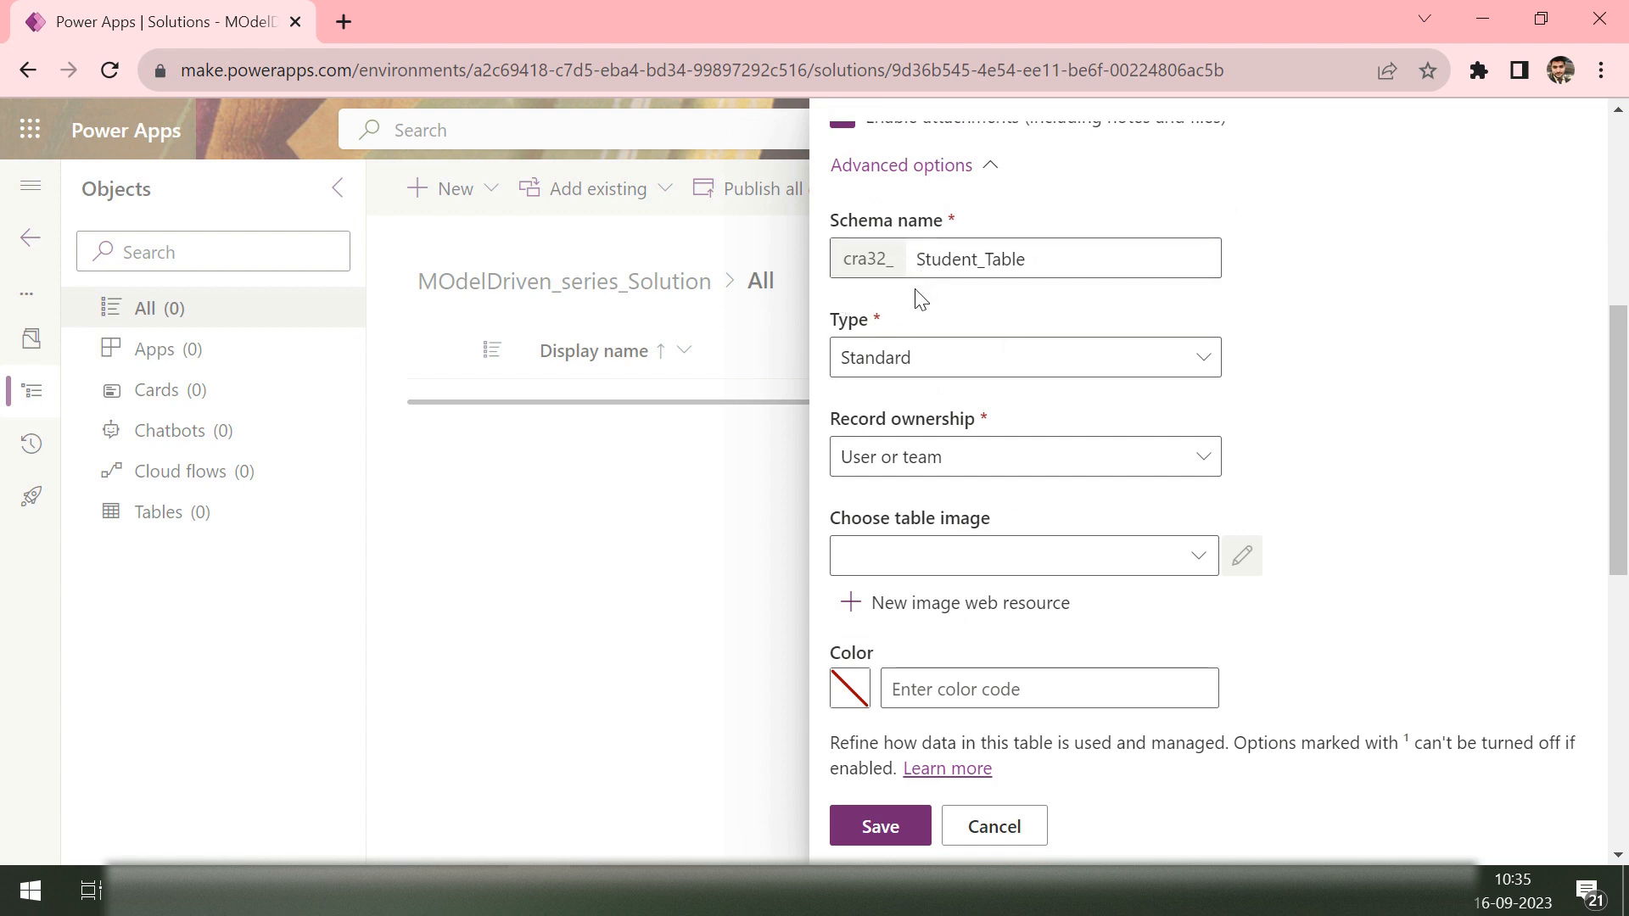
pyautogui.click(1002, 374)
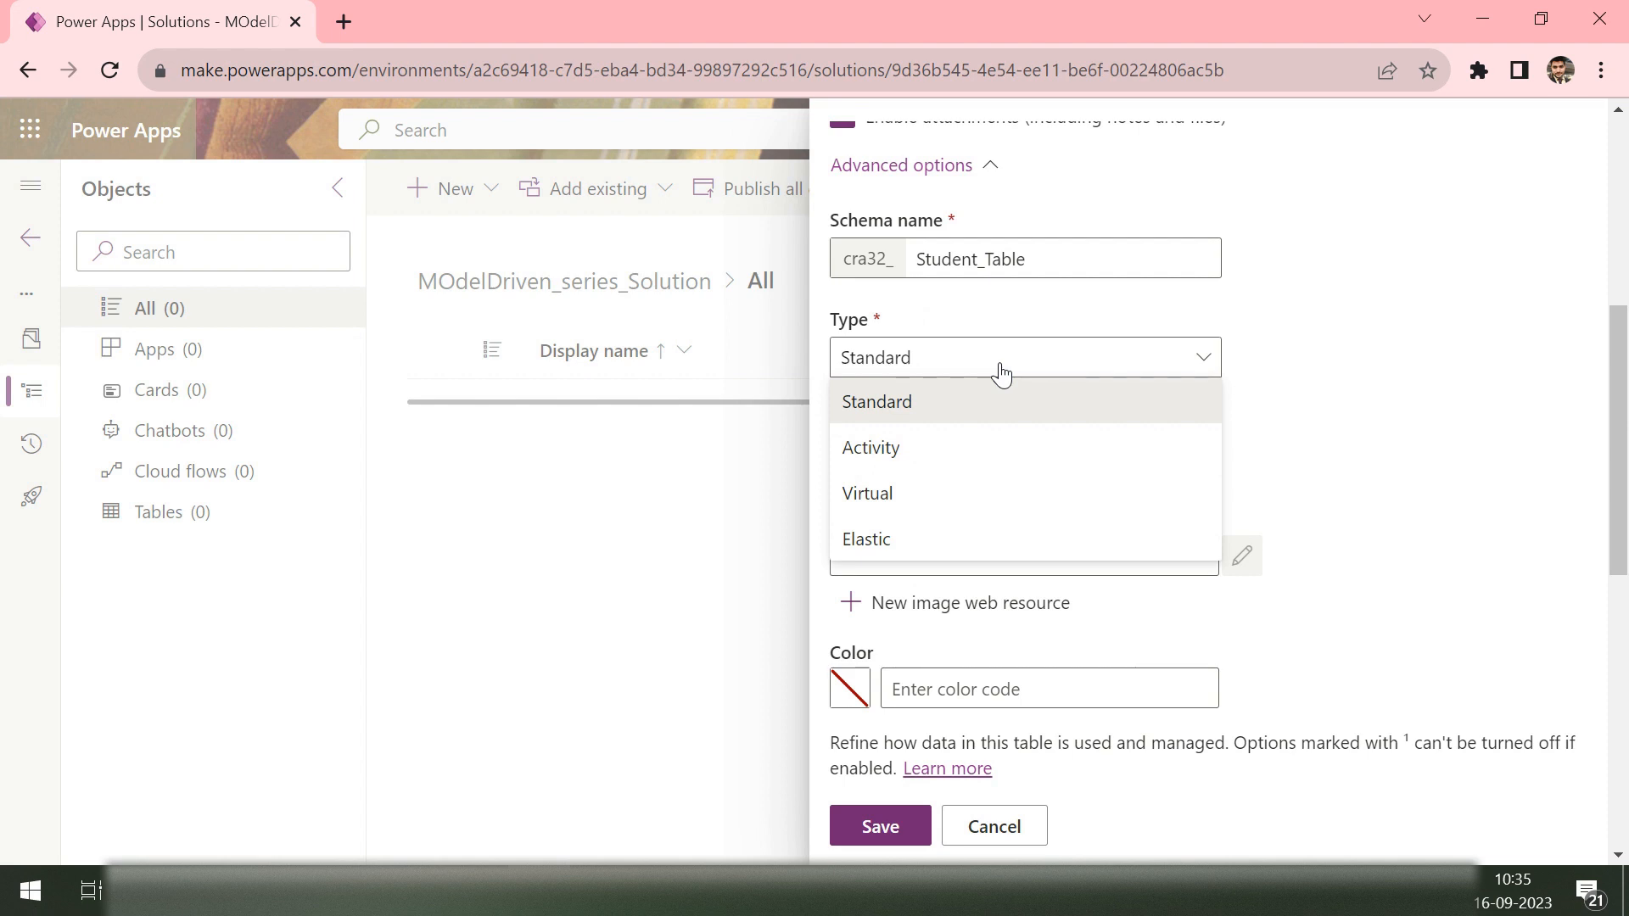
pyautogui.click(1295, 359)
pyautogui.scroll(-2, 1302, 363)
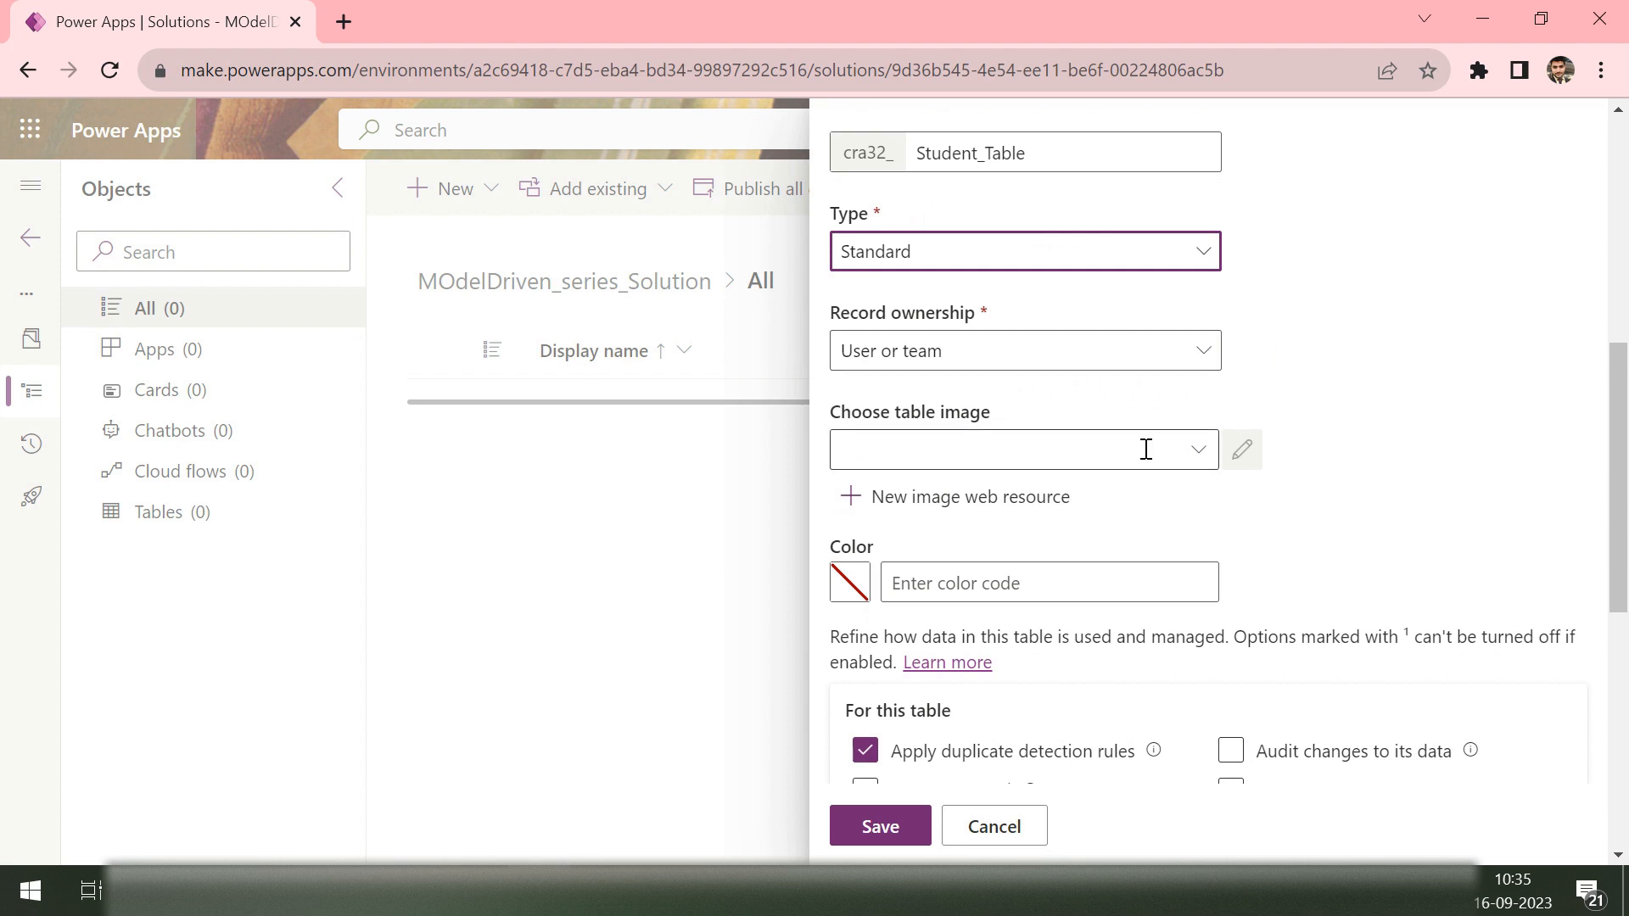
pyautogui.scroll(10, 1146, 449)
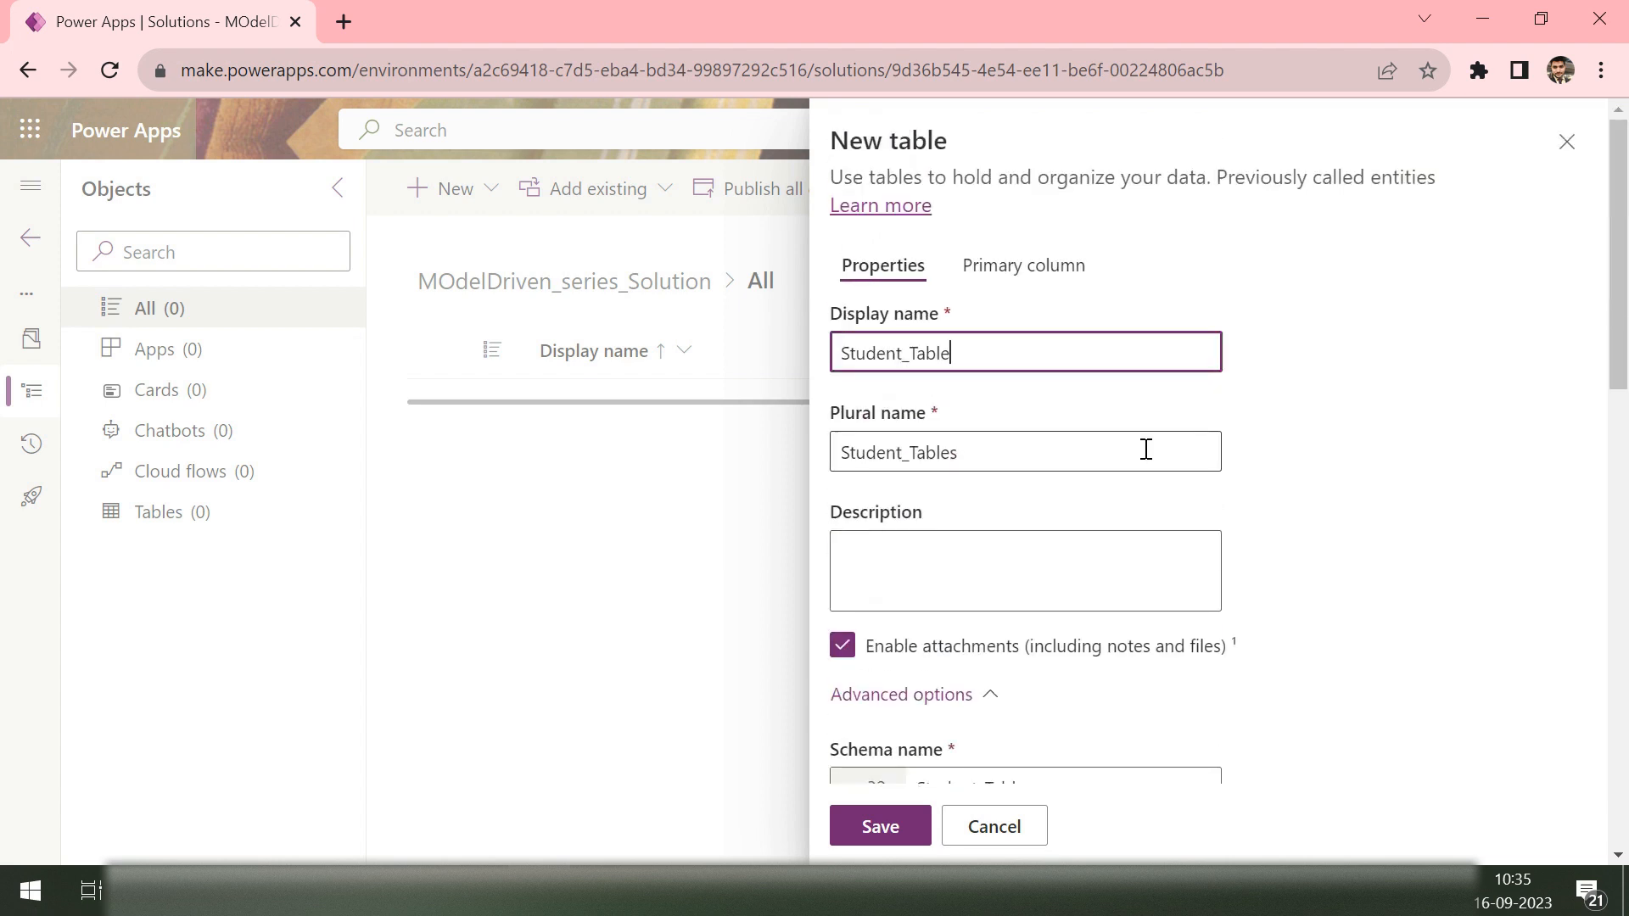
pyautogui.click(882, 828)
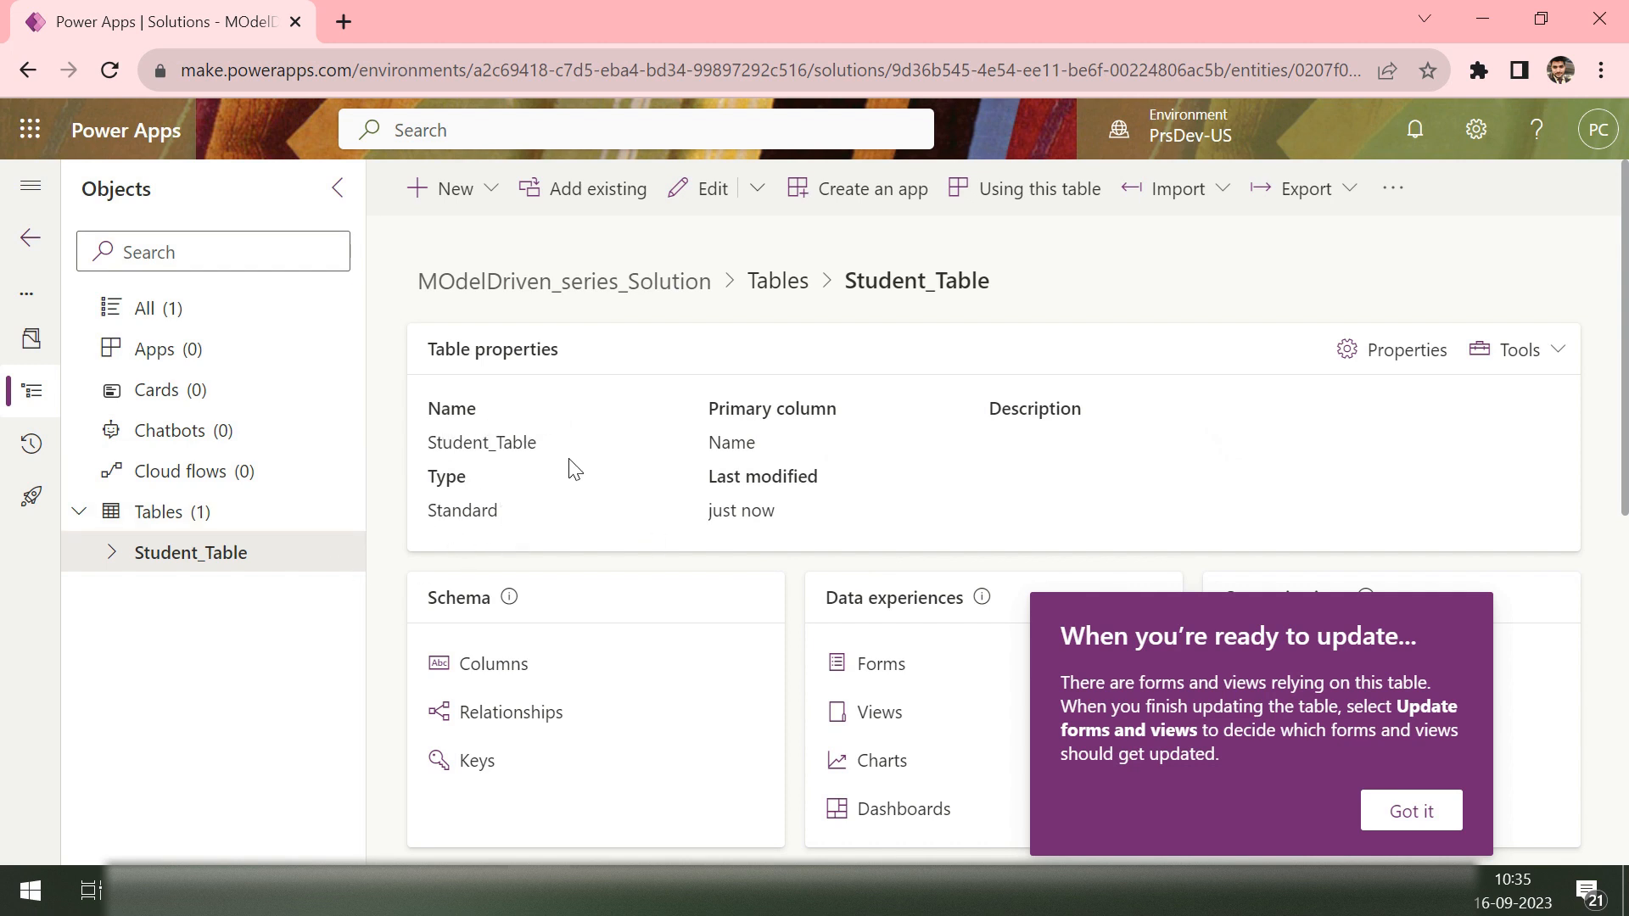
# Step: Dismiss the update tip and examine the table's properties, schema, data experiences and customizations
pyautogui.click(750, 443)
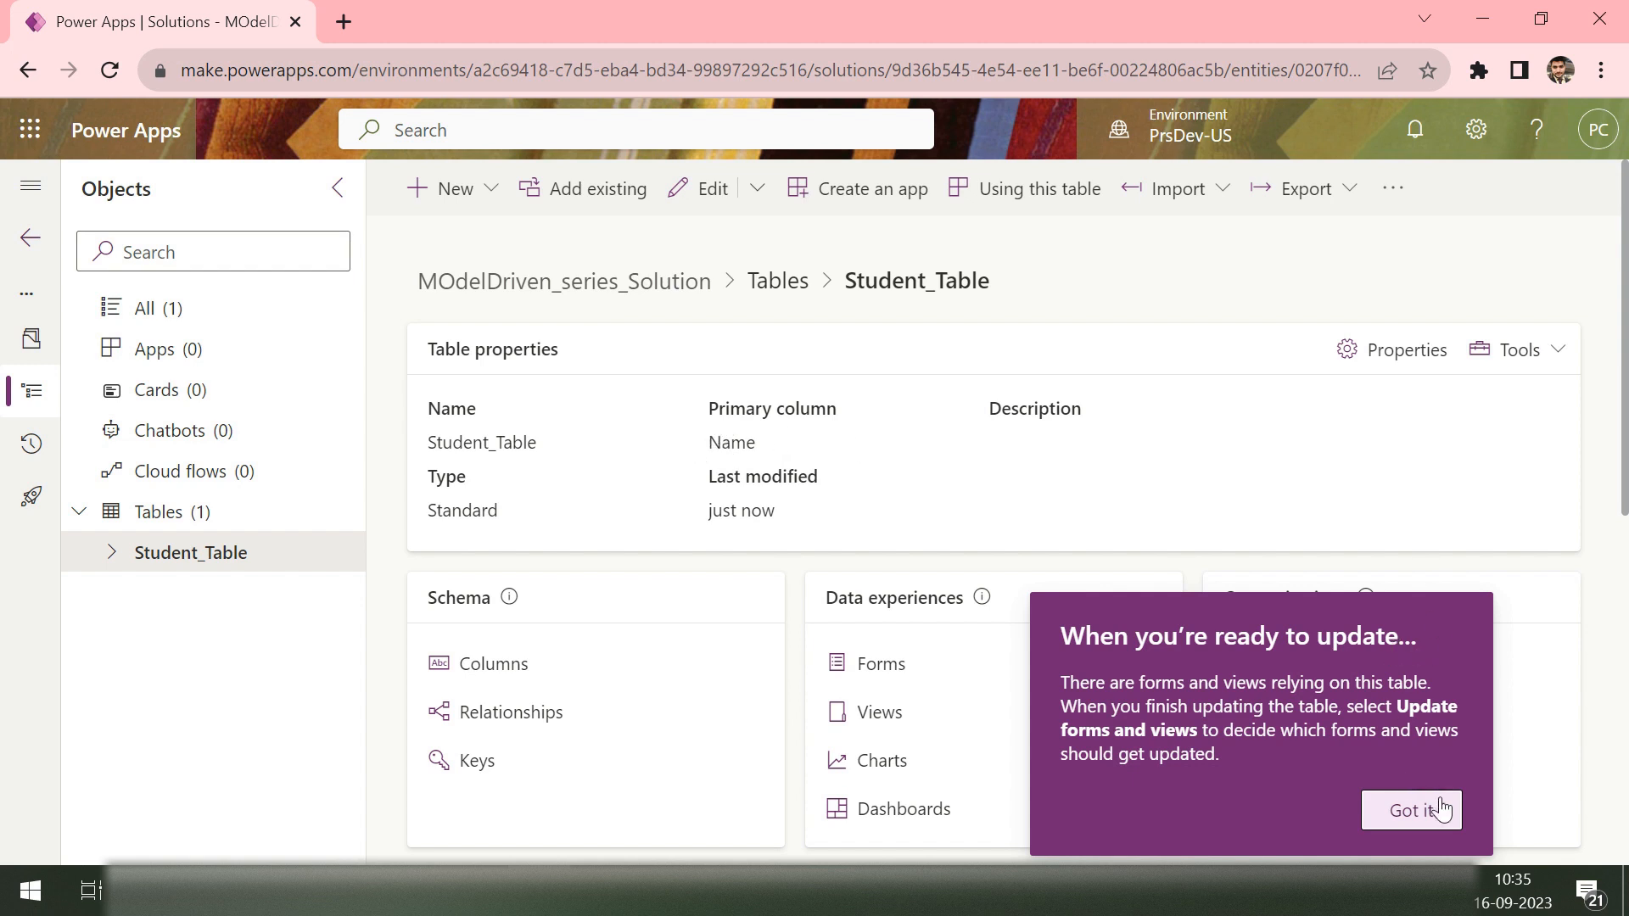
pyautogui.click(1428, 818)
pyautogui.scroll(-2, 1010, 632)
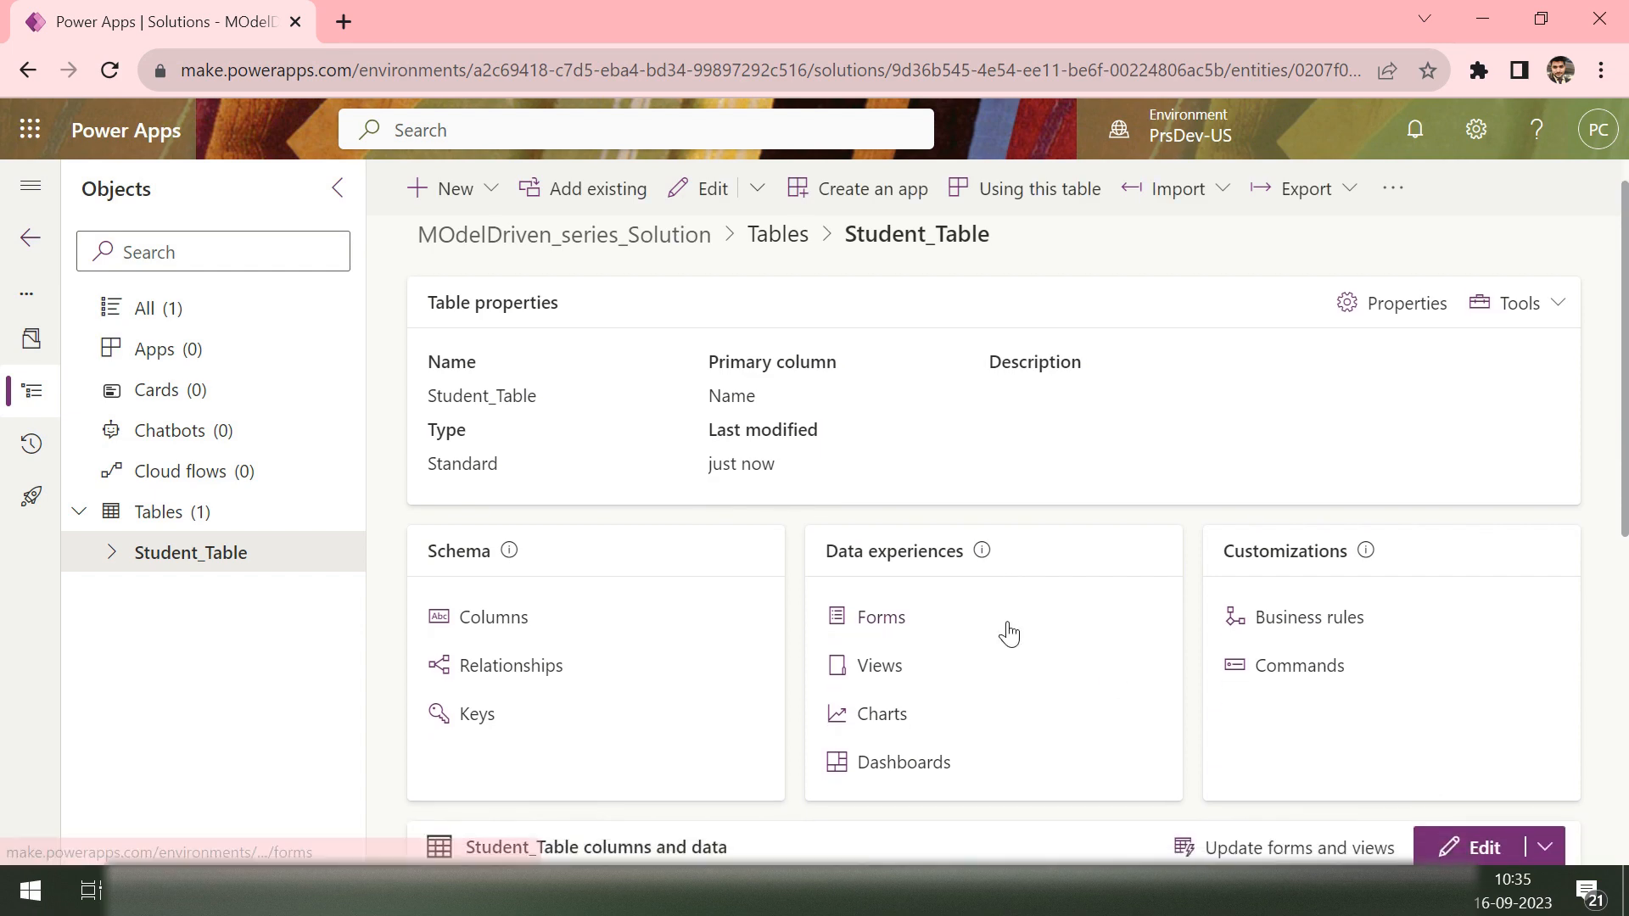
pyautogui.scroll(2, 1010, 630)
pyautogui.scroll(-3, 1008, 628)
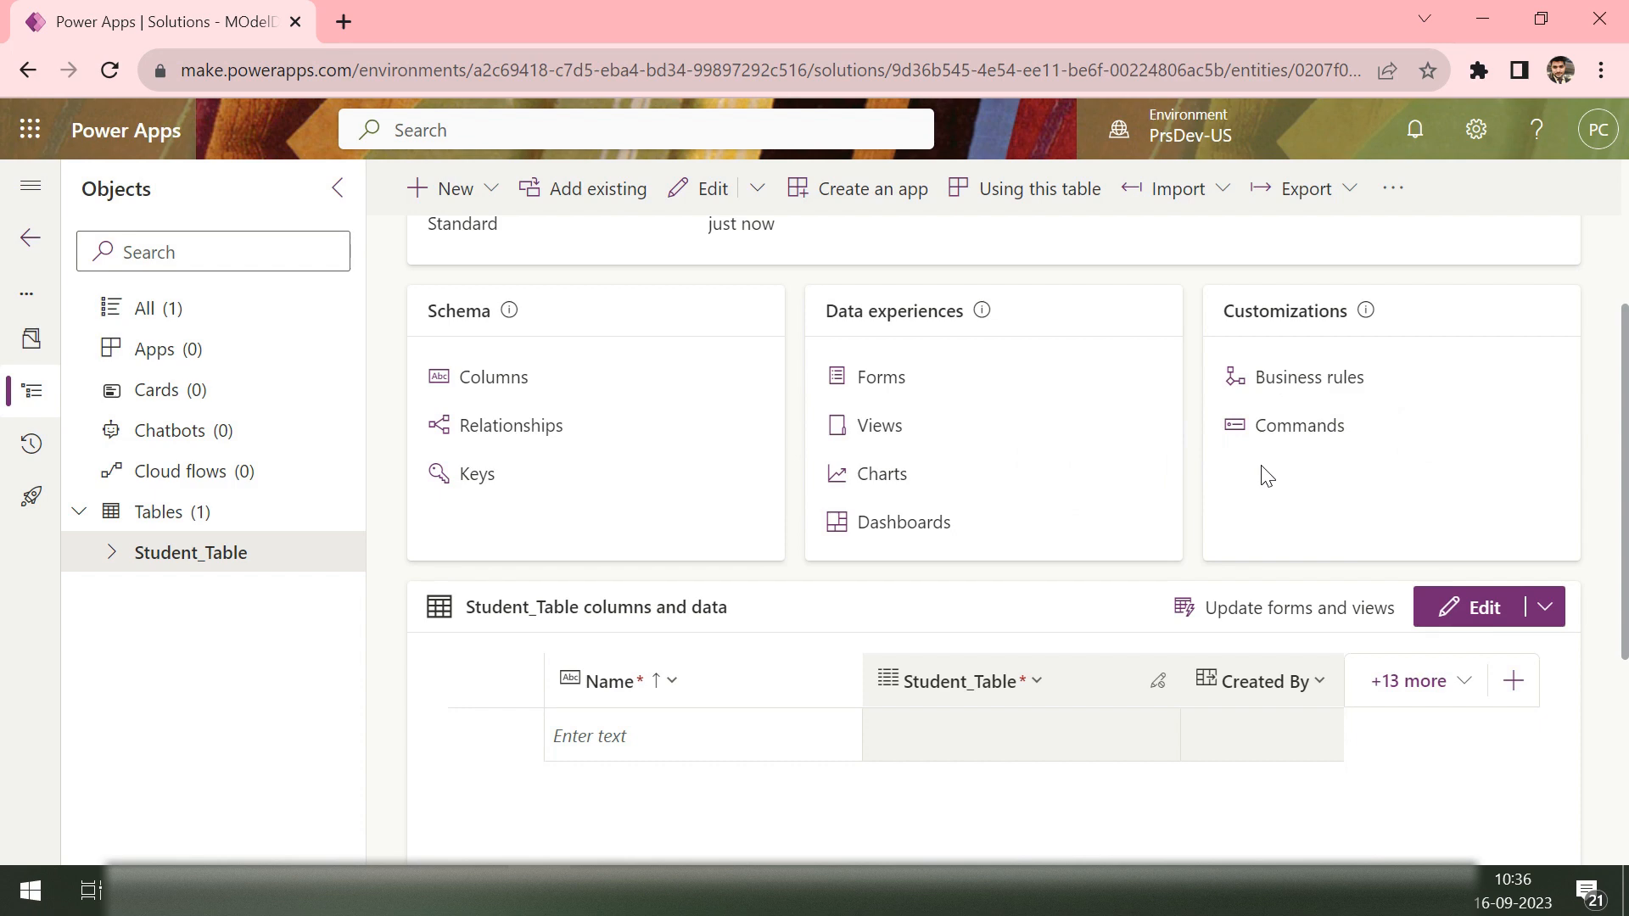
pyautogui.scroll(2, 1267, 476)
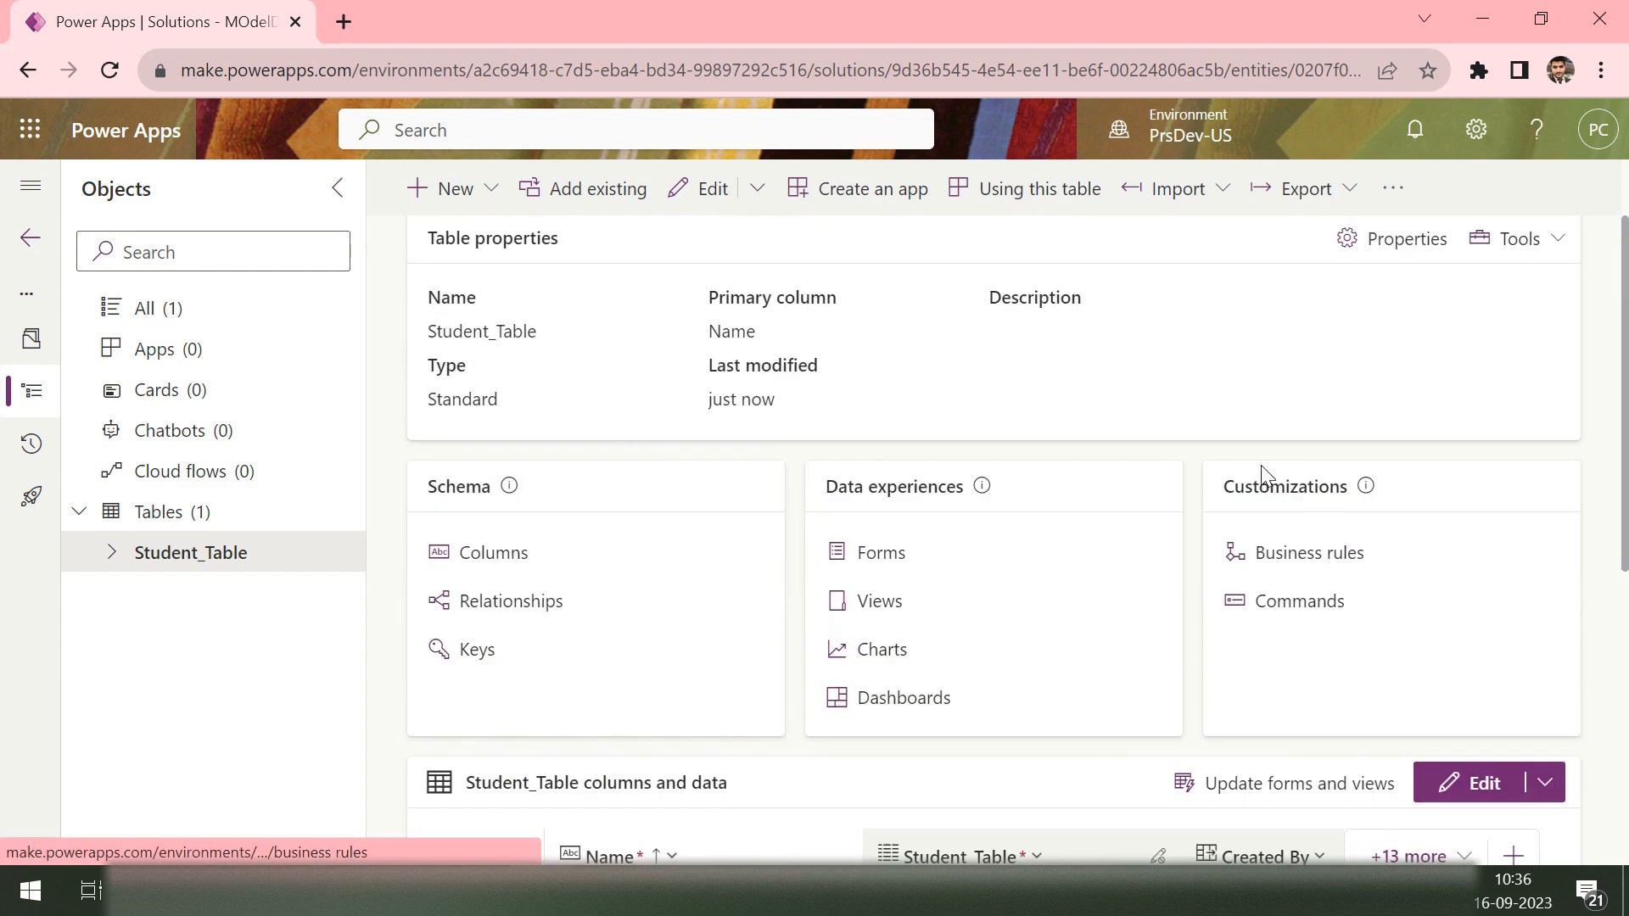
pyautogui.scroll(-4, 1267, 476)
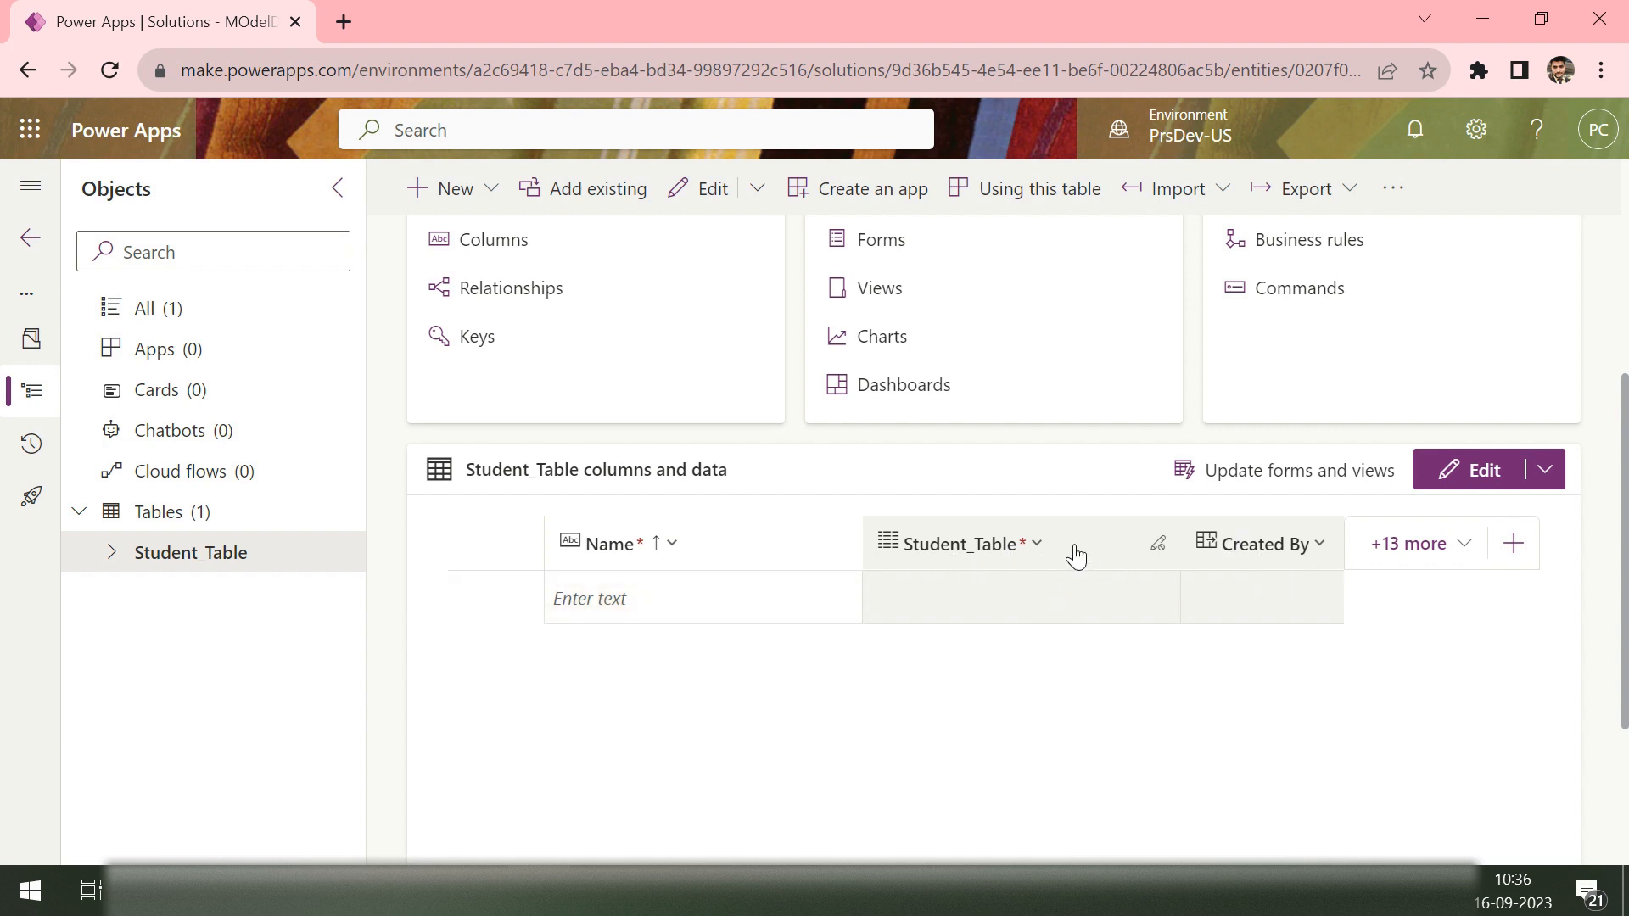
# Step: Examine the list of additional existing columns in Student_Table and close it without changes
pyautogui.click(1408, 547)
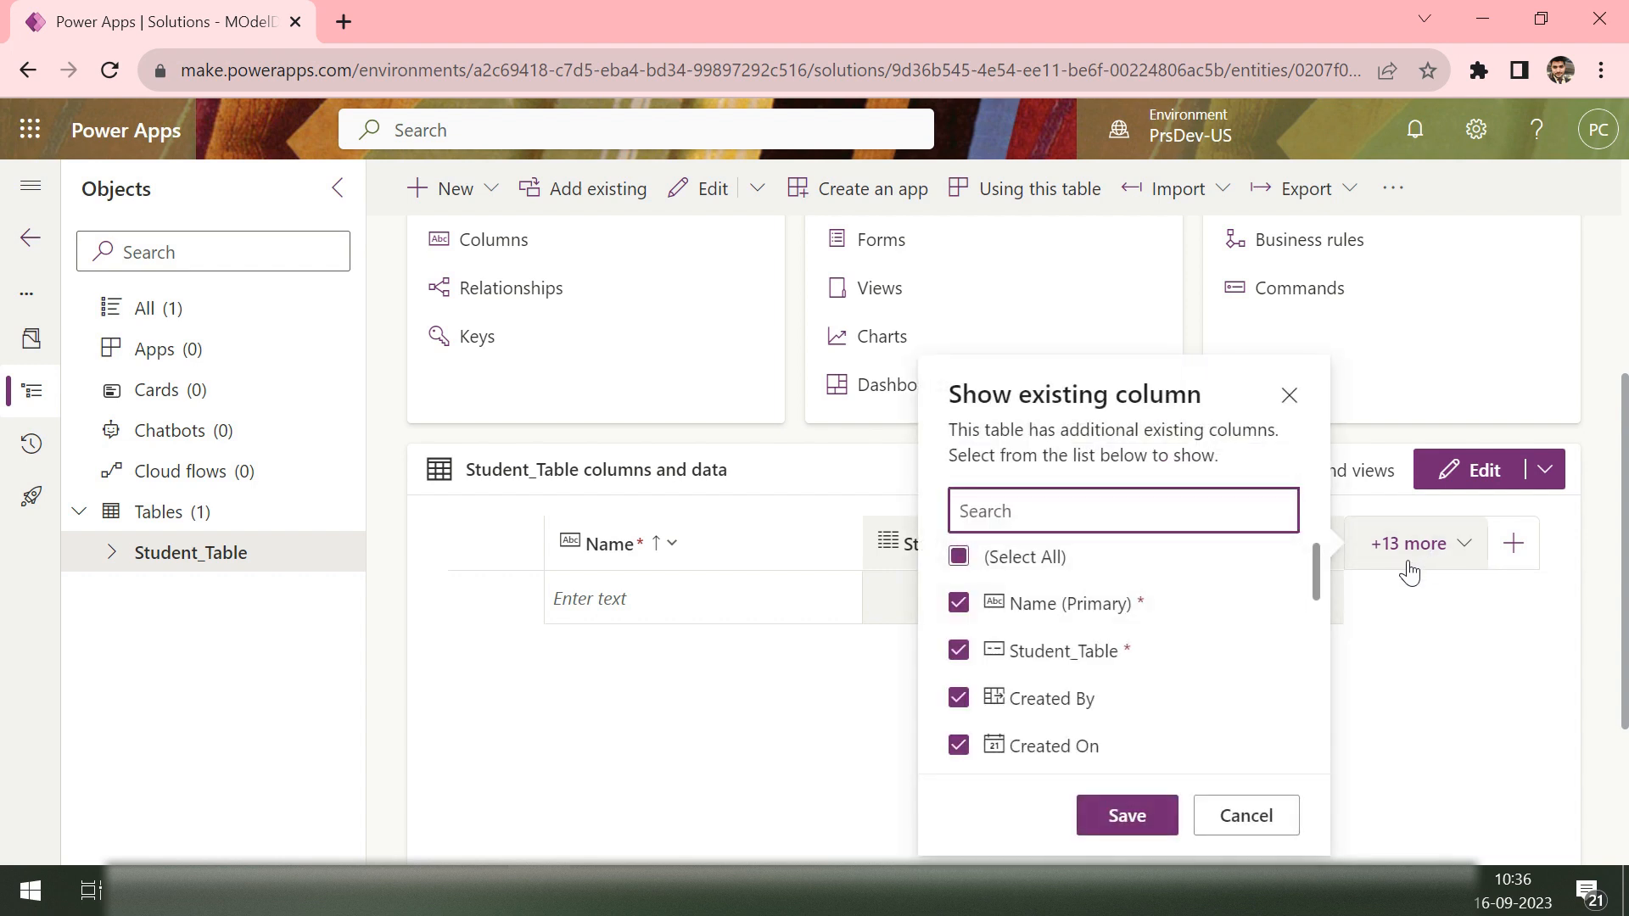
pyautogui.moveTo(1315, 572); pyautogui.dragTo(1316, 526)
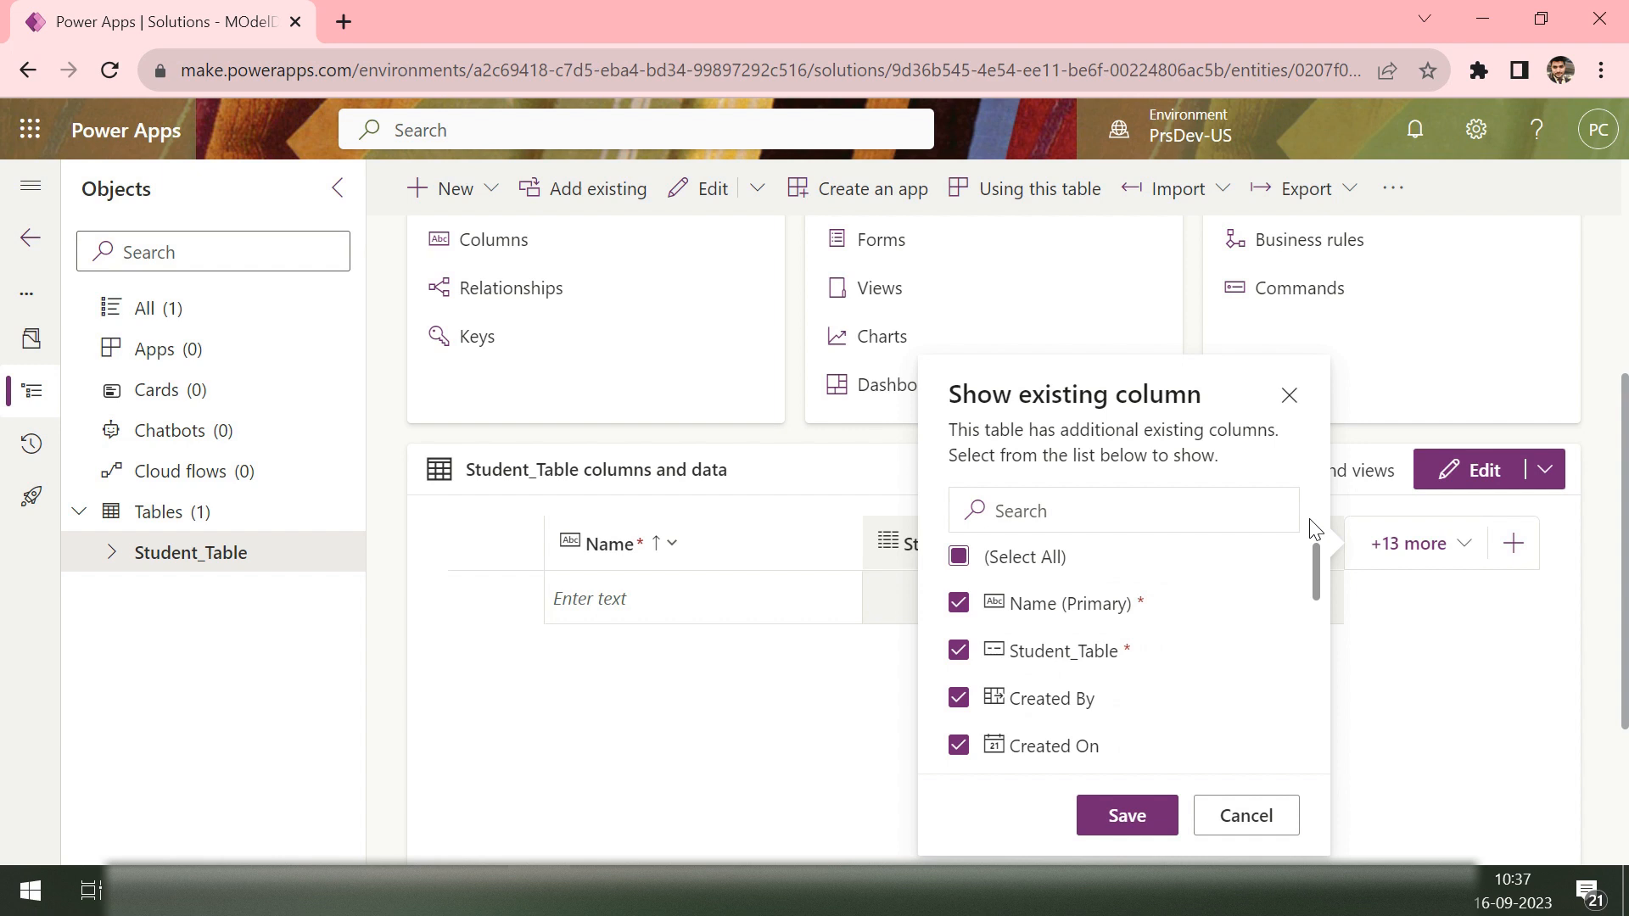
pyautogui.click(1288, 395)
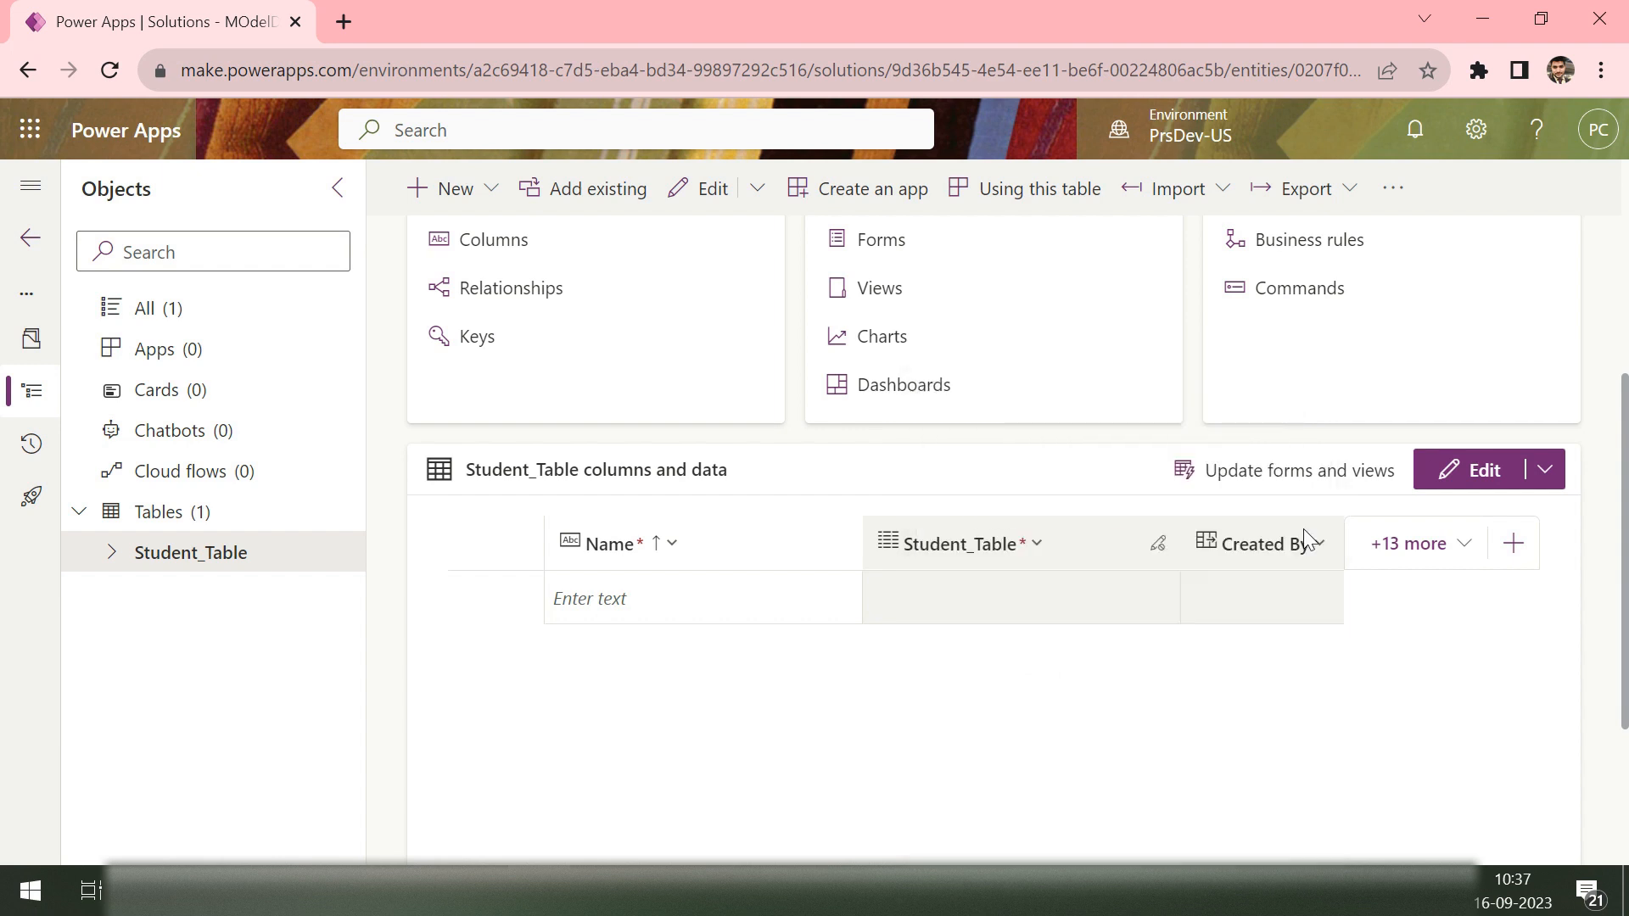
pyautogui.scroll(-1, 1323, 674)
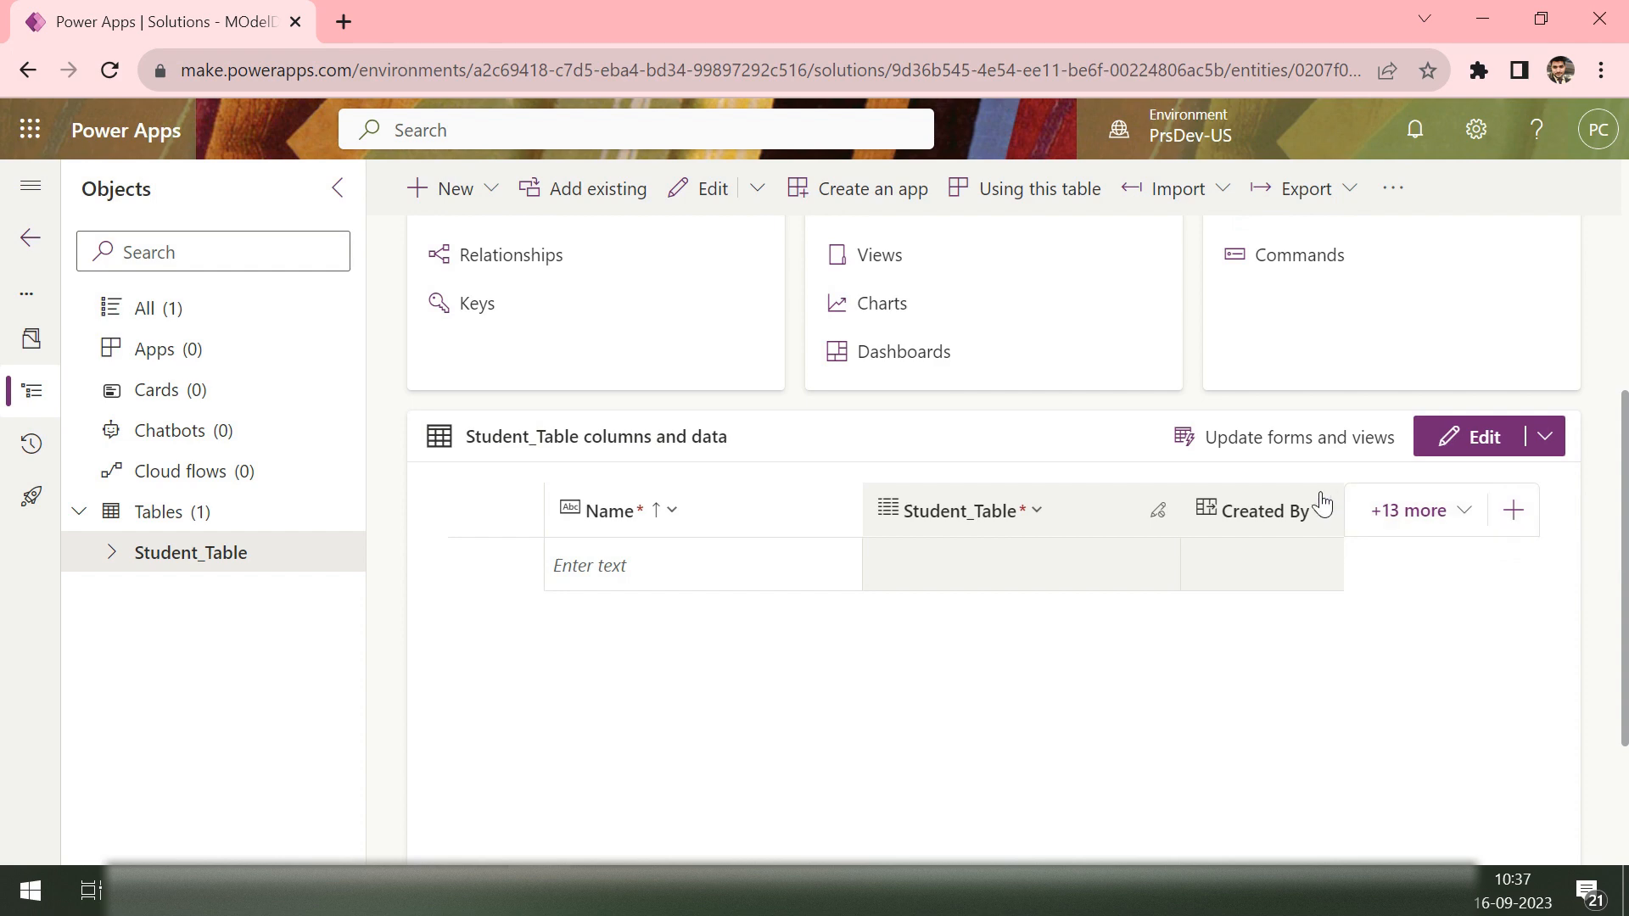
pyautogui.scroll(5, 1320, 502)
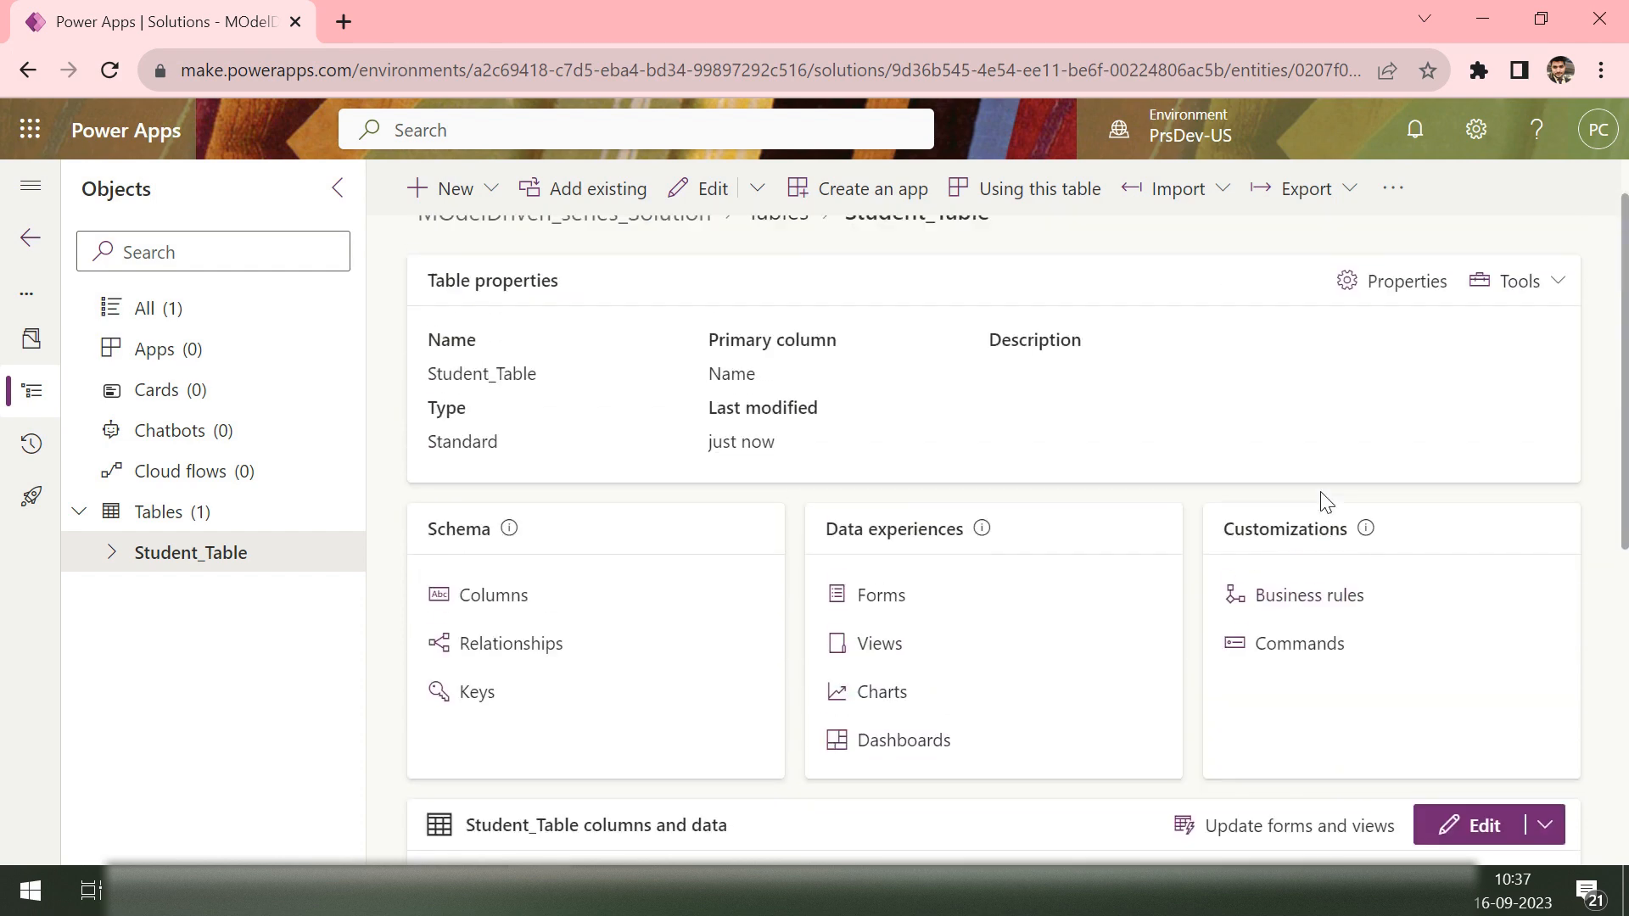
# Step: Open the column list of Student_Table and start a new column with the display name Age
pyautogui.click(513, 599)
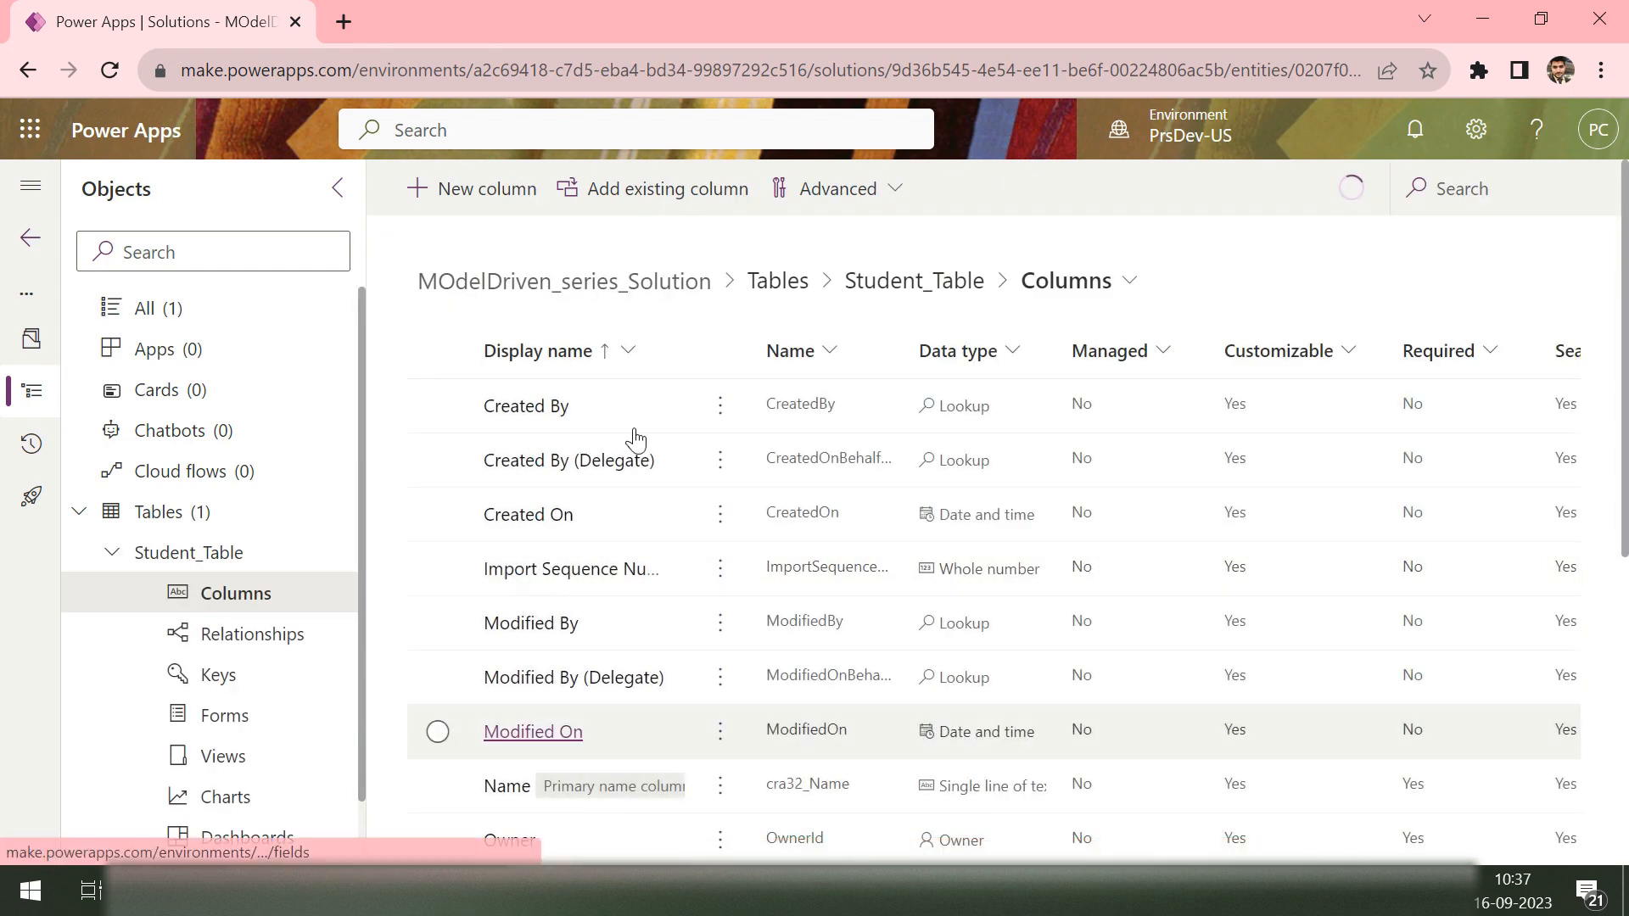
pyautogui.scroll(-5, 852, 577)
pyautogui.scroll(5, 852, 577)
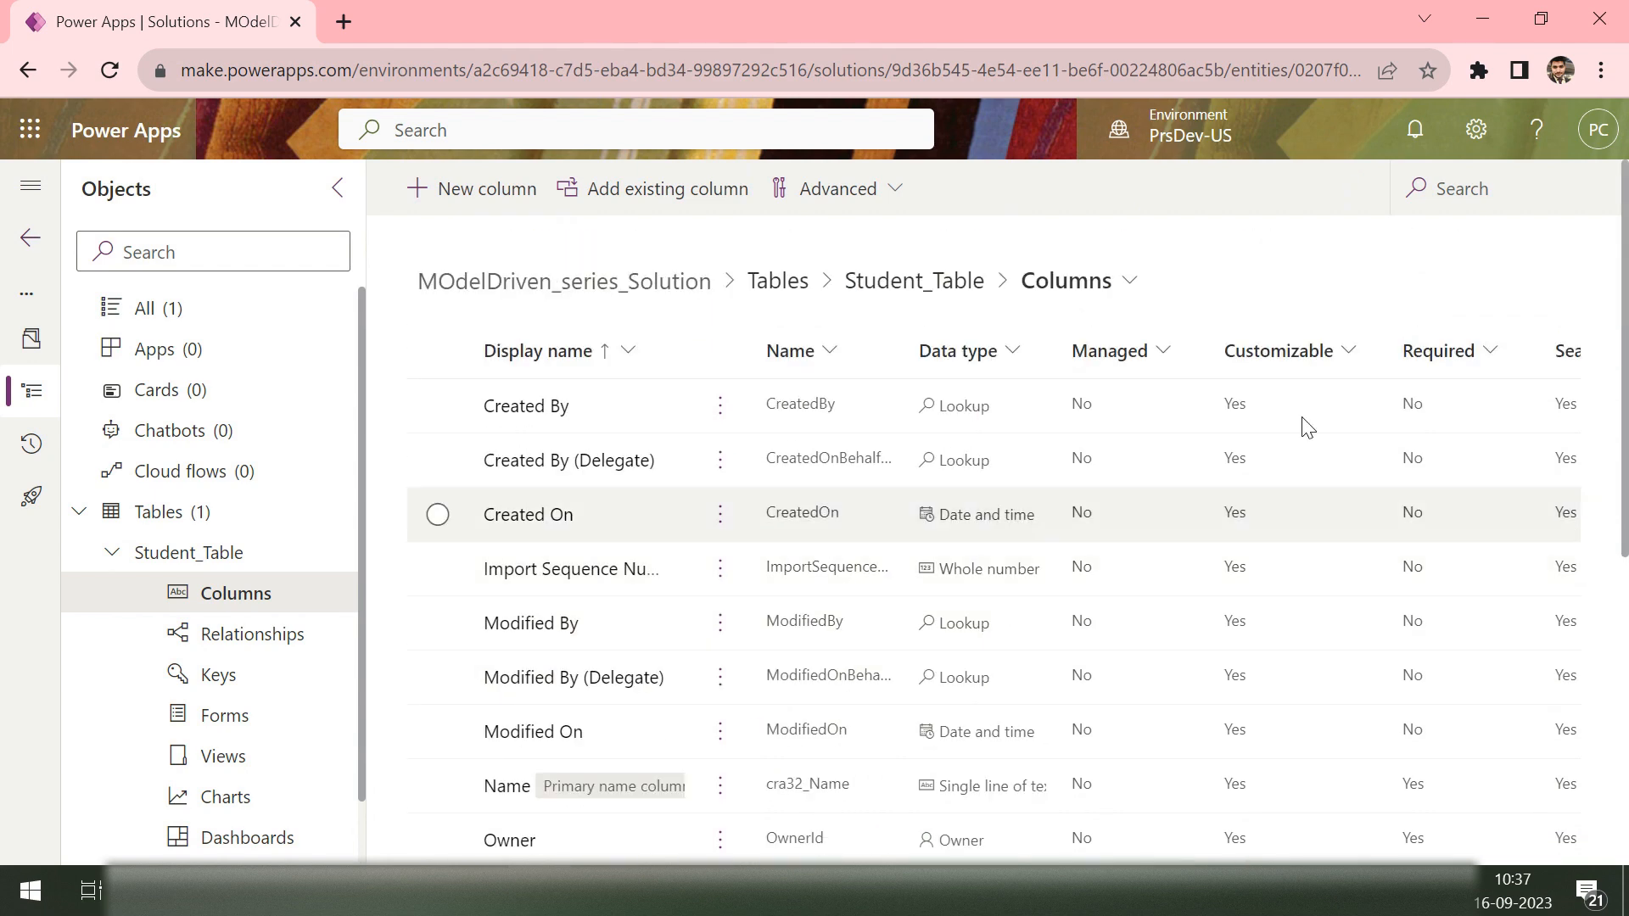
pyautogui.click(453, 199)
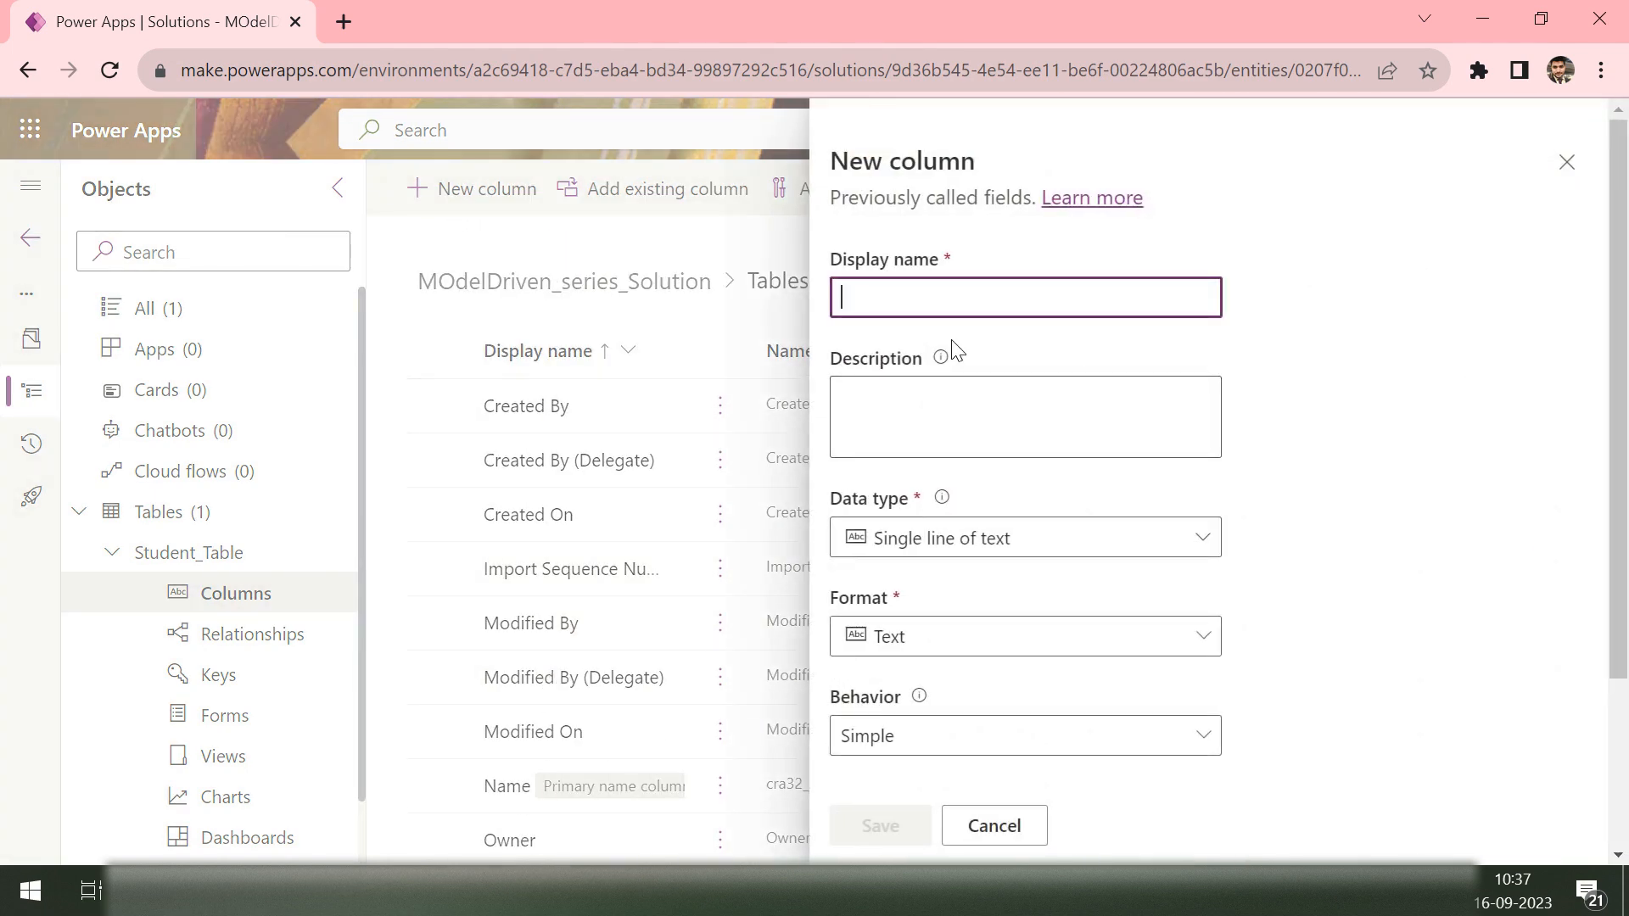
pyautogui.write('Age')
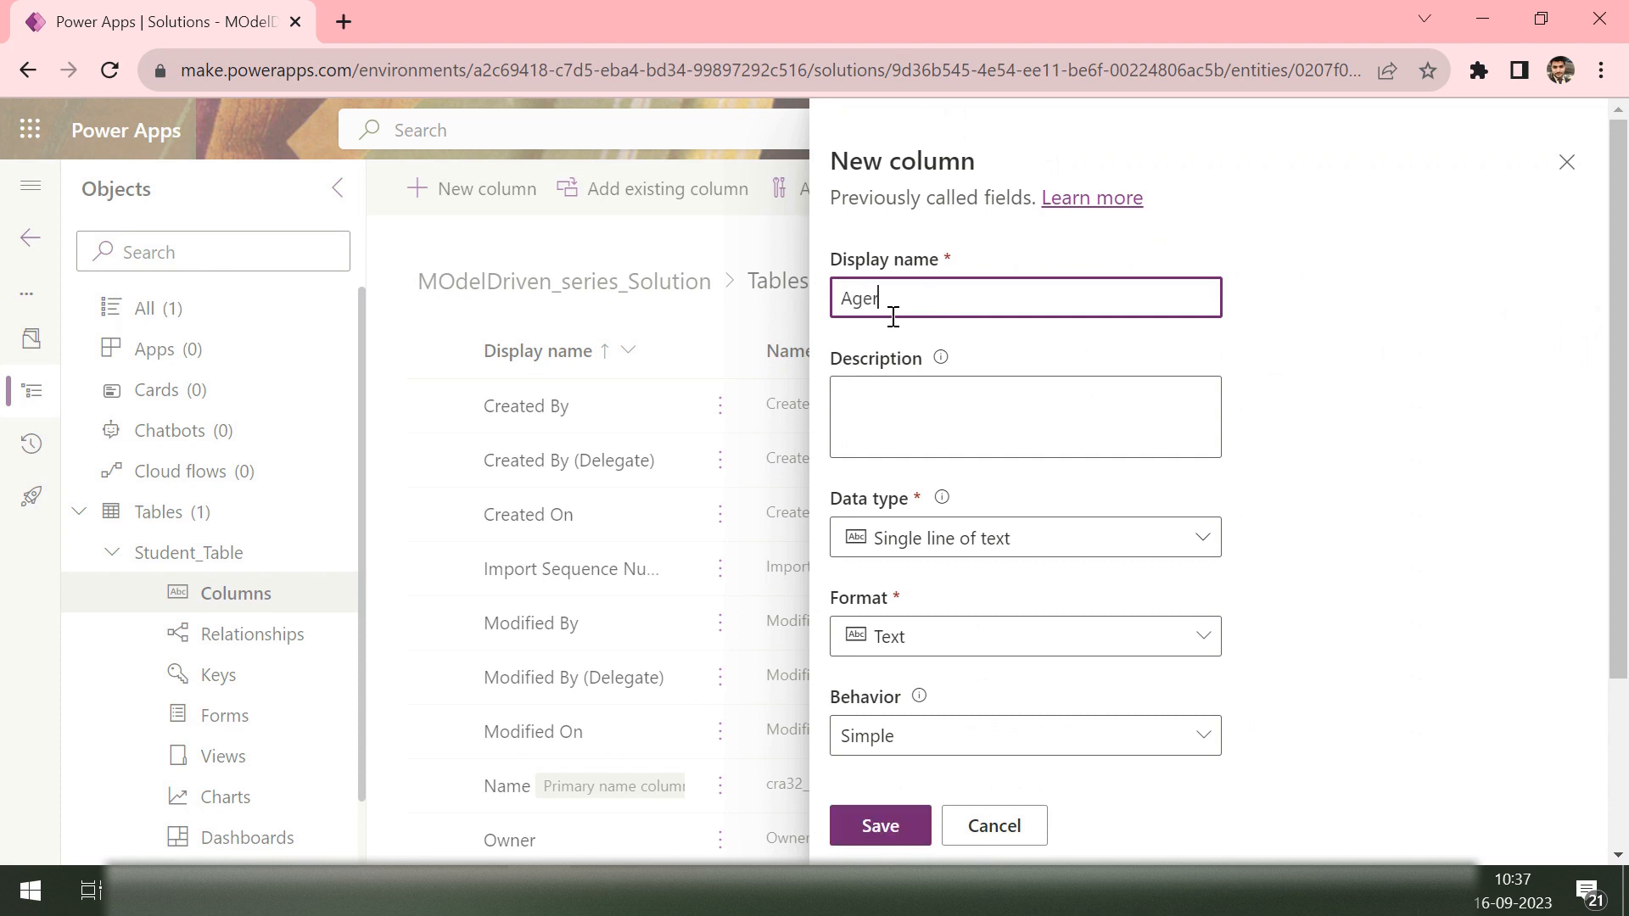
# Step: Set the Age column's data type to Whole number and save the column
pyautogui.click(978, 551)
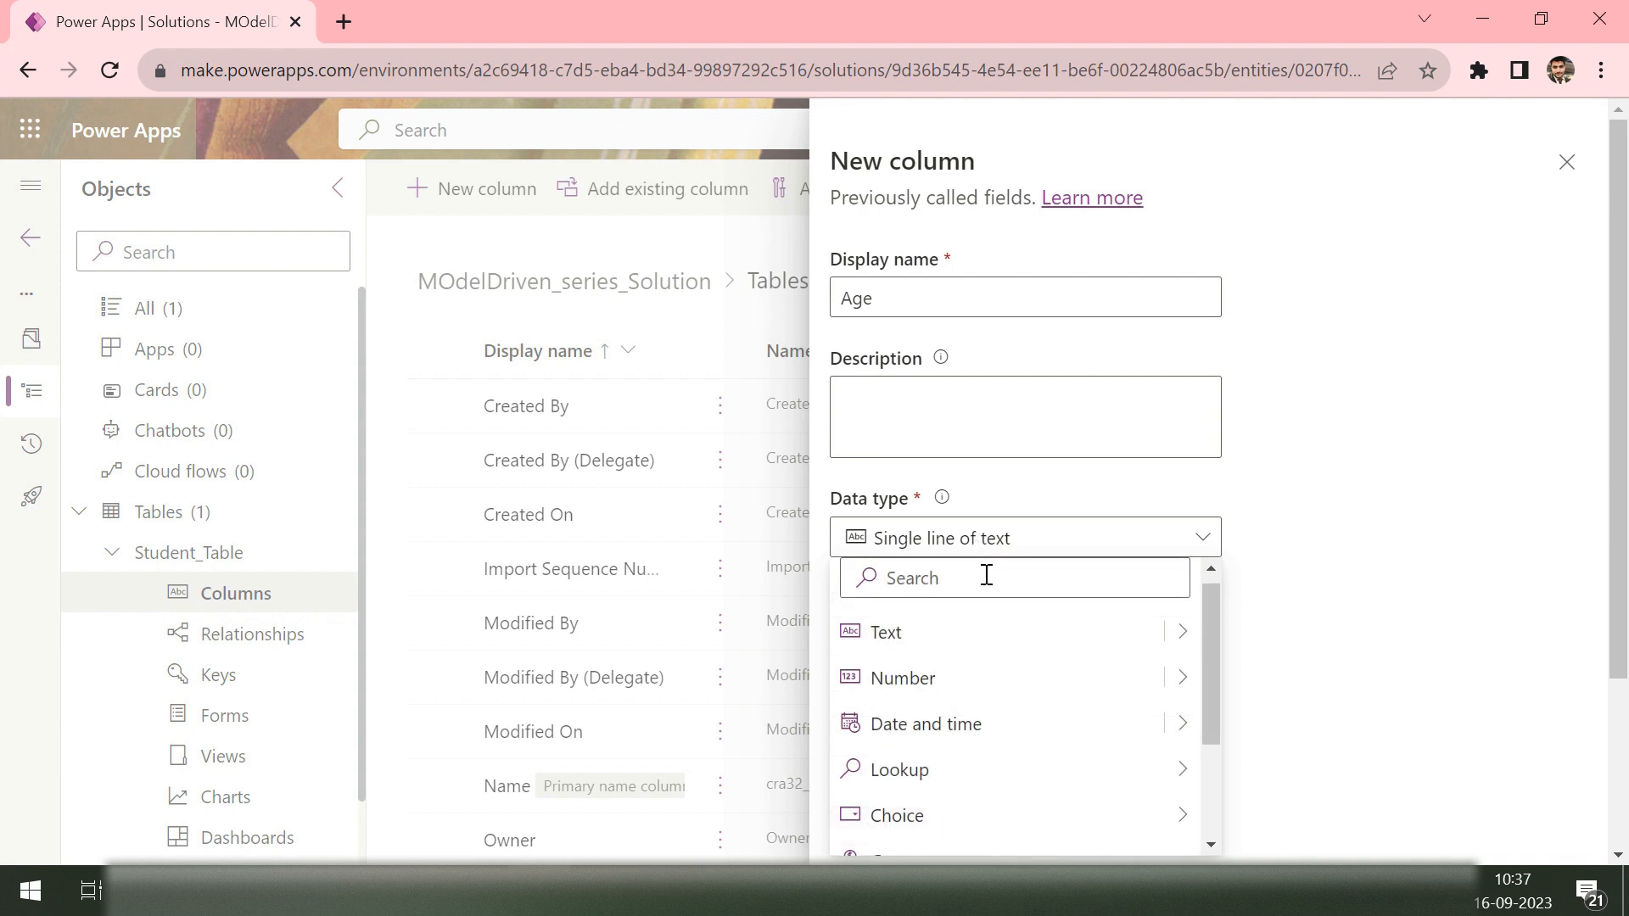
pyautogui.click(1572, 452)
pyautogui.scroll(-3, 1254, 334)
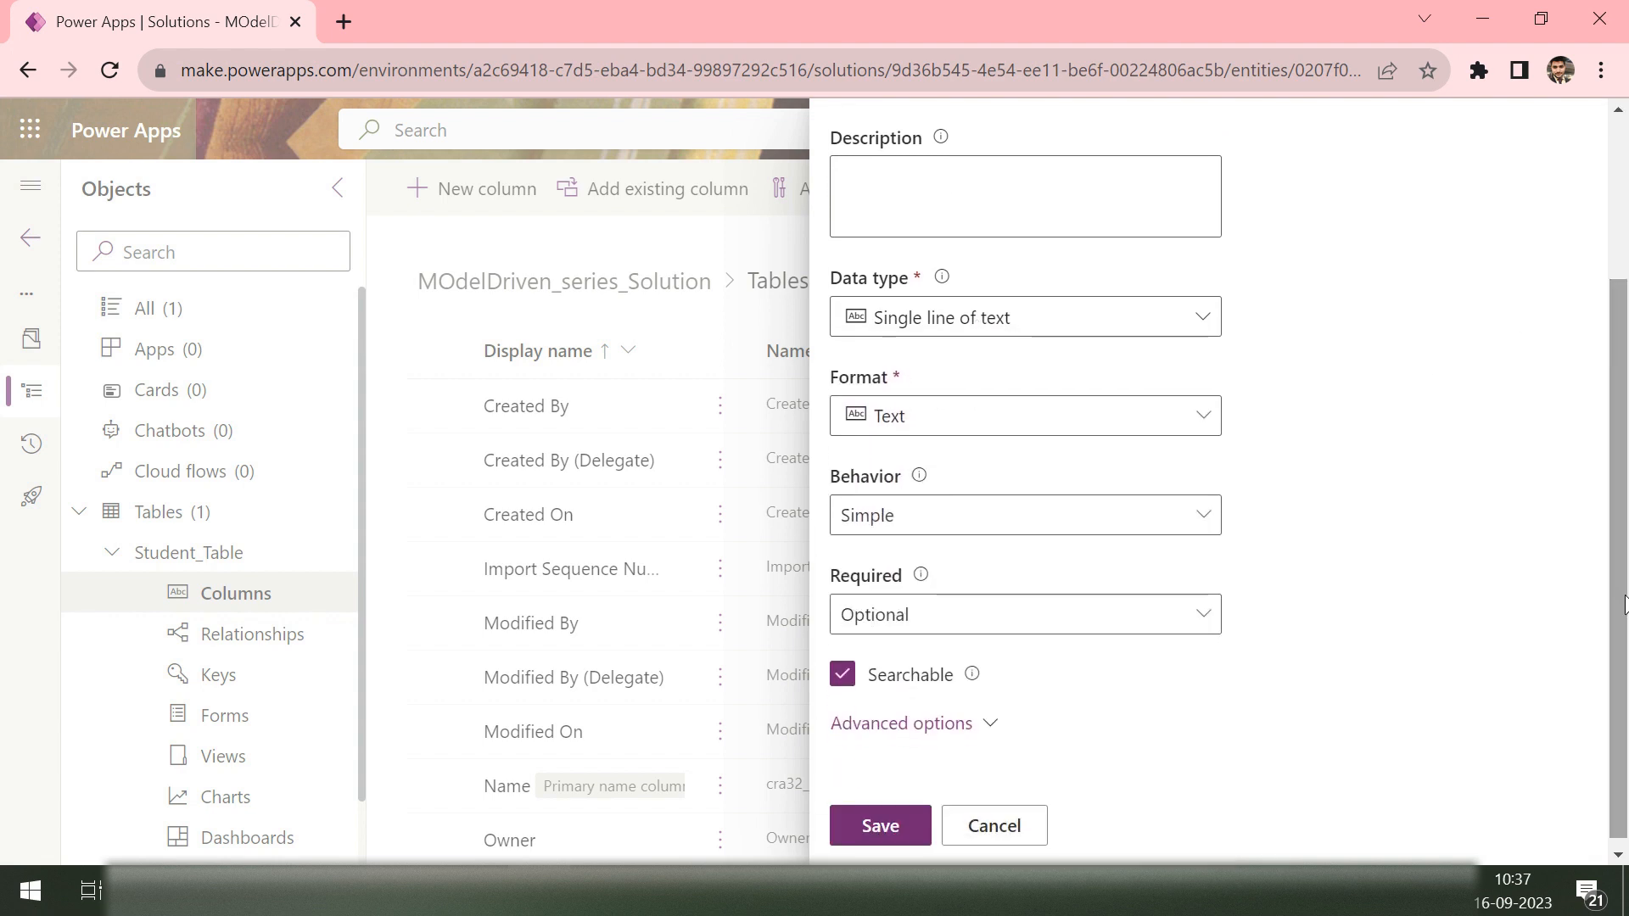
pyautogui.click(1211, 329)
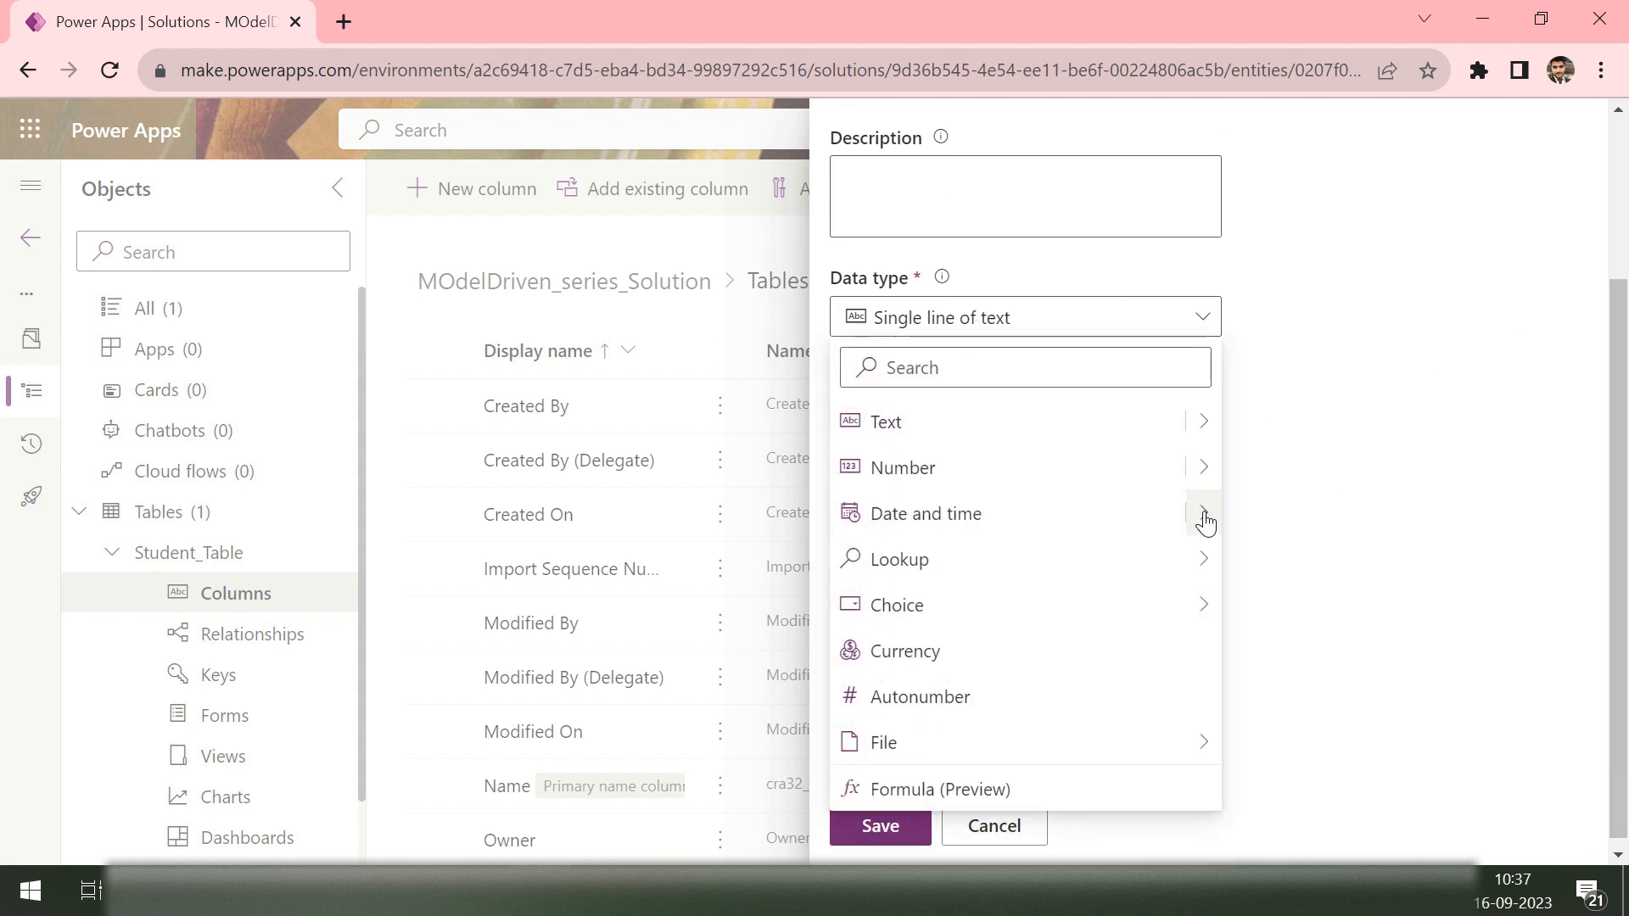
pyautogui.click(1201, 422)
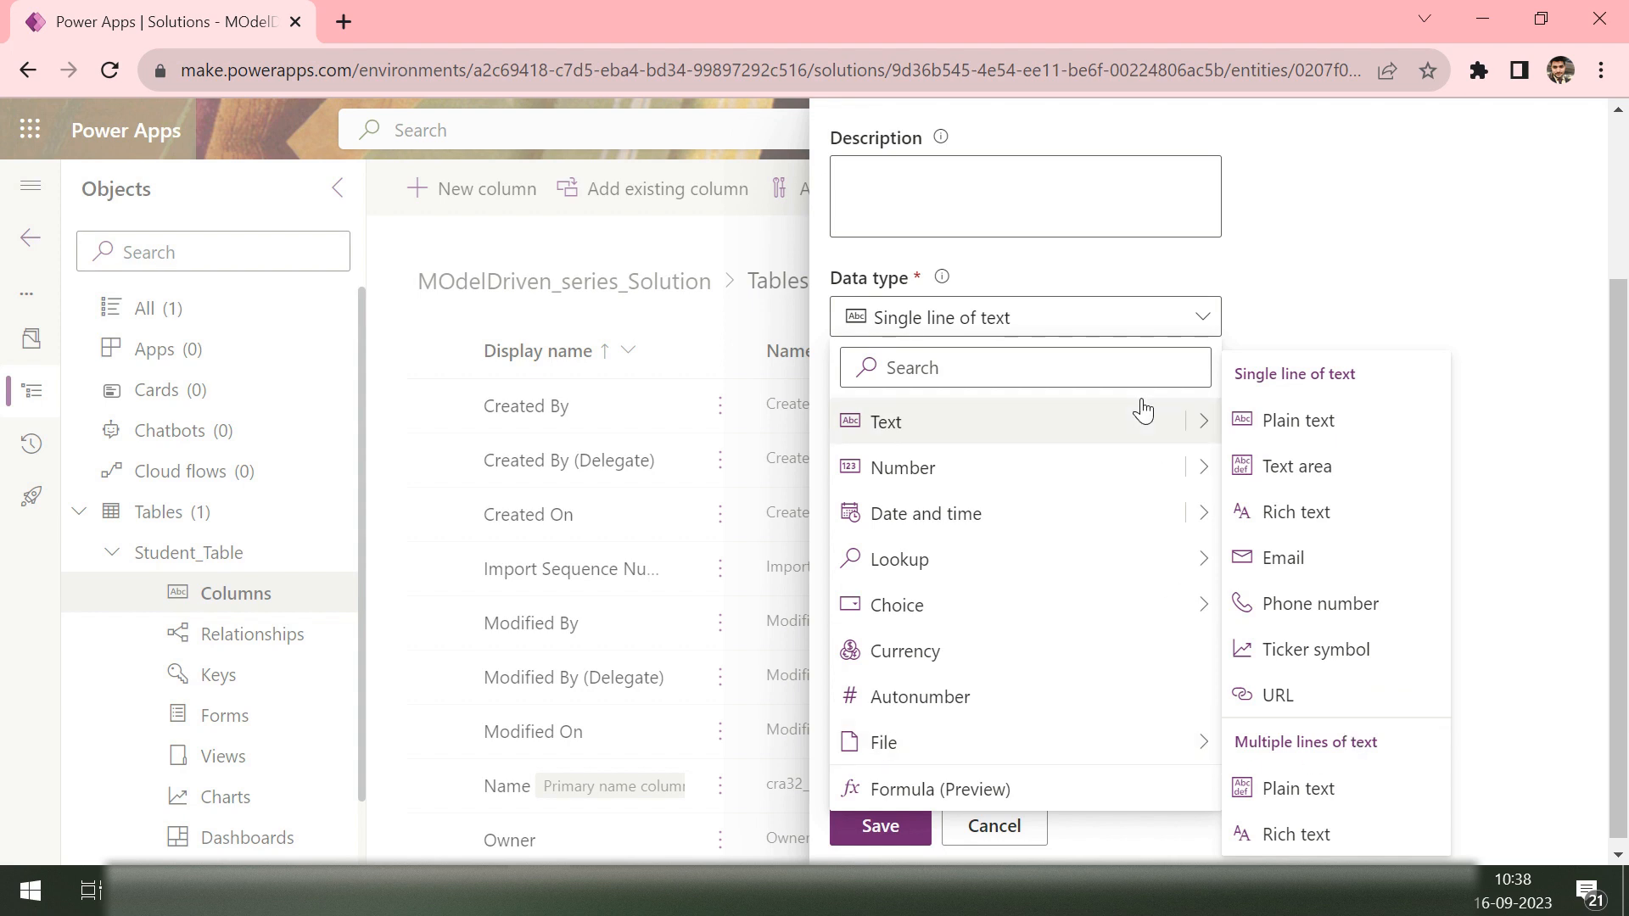
pyautogui.moveTo(1215, 469)
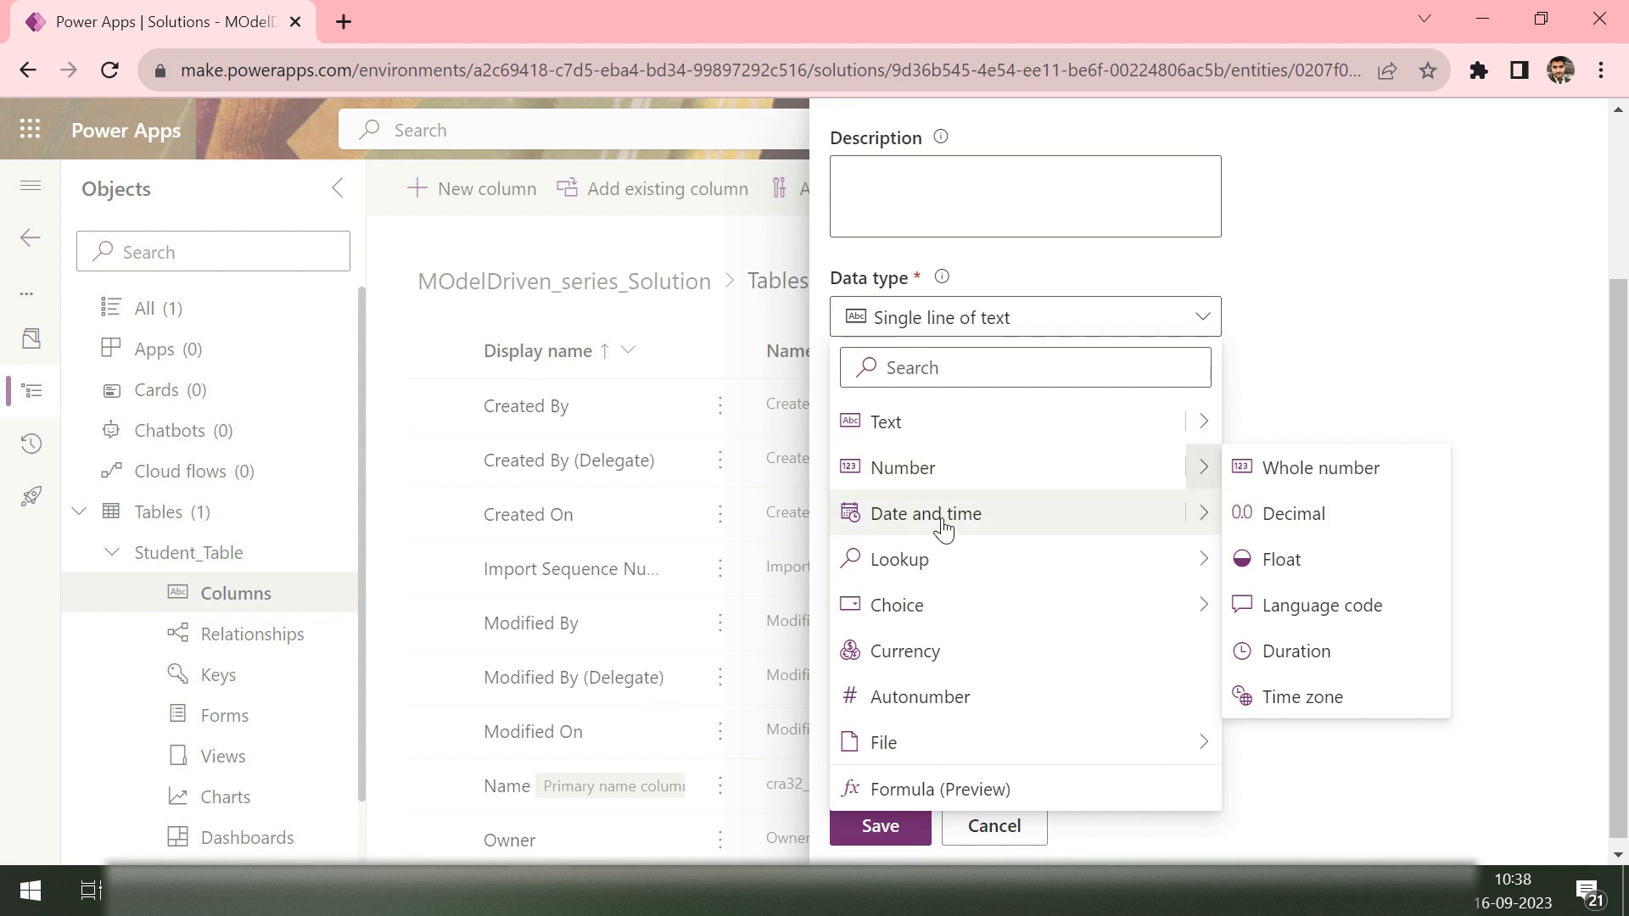
pyautogui.click(1331, 485)
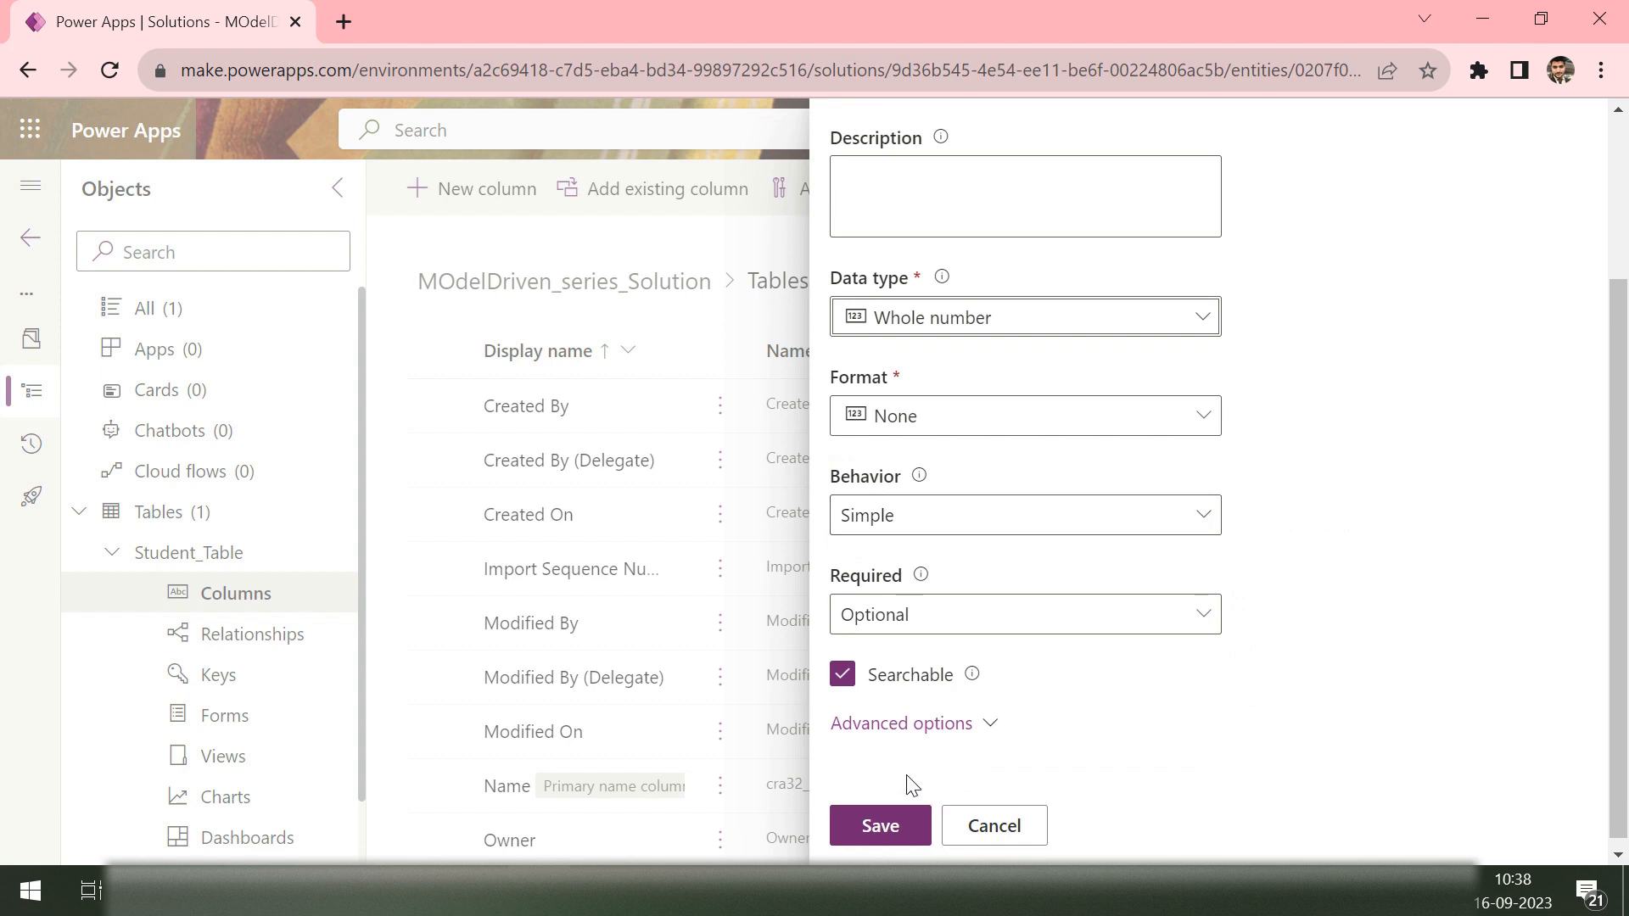
pyautogui.click(882, 831)
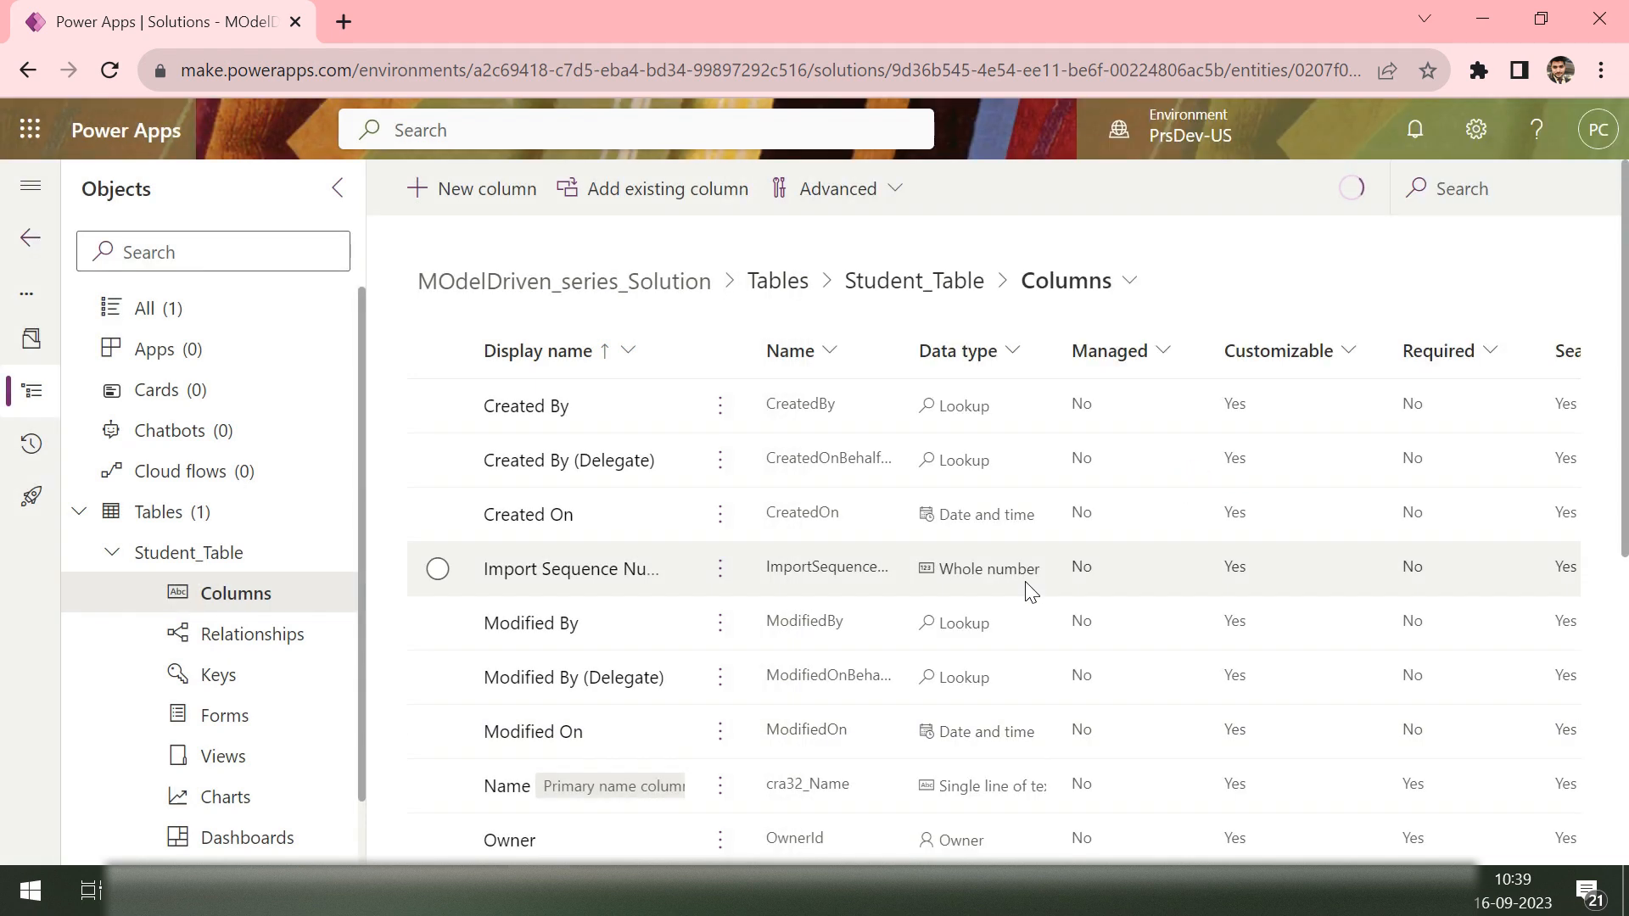
# Step: Start another new column in Student_Table with the display name Email, keeping Single line of text as its data type
pyautogui.click(474, 209)
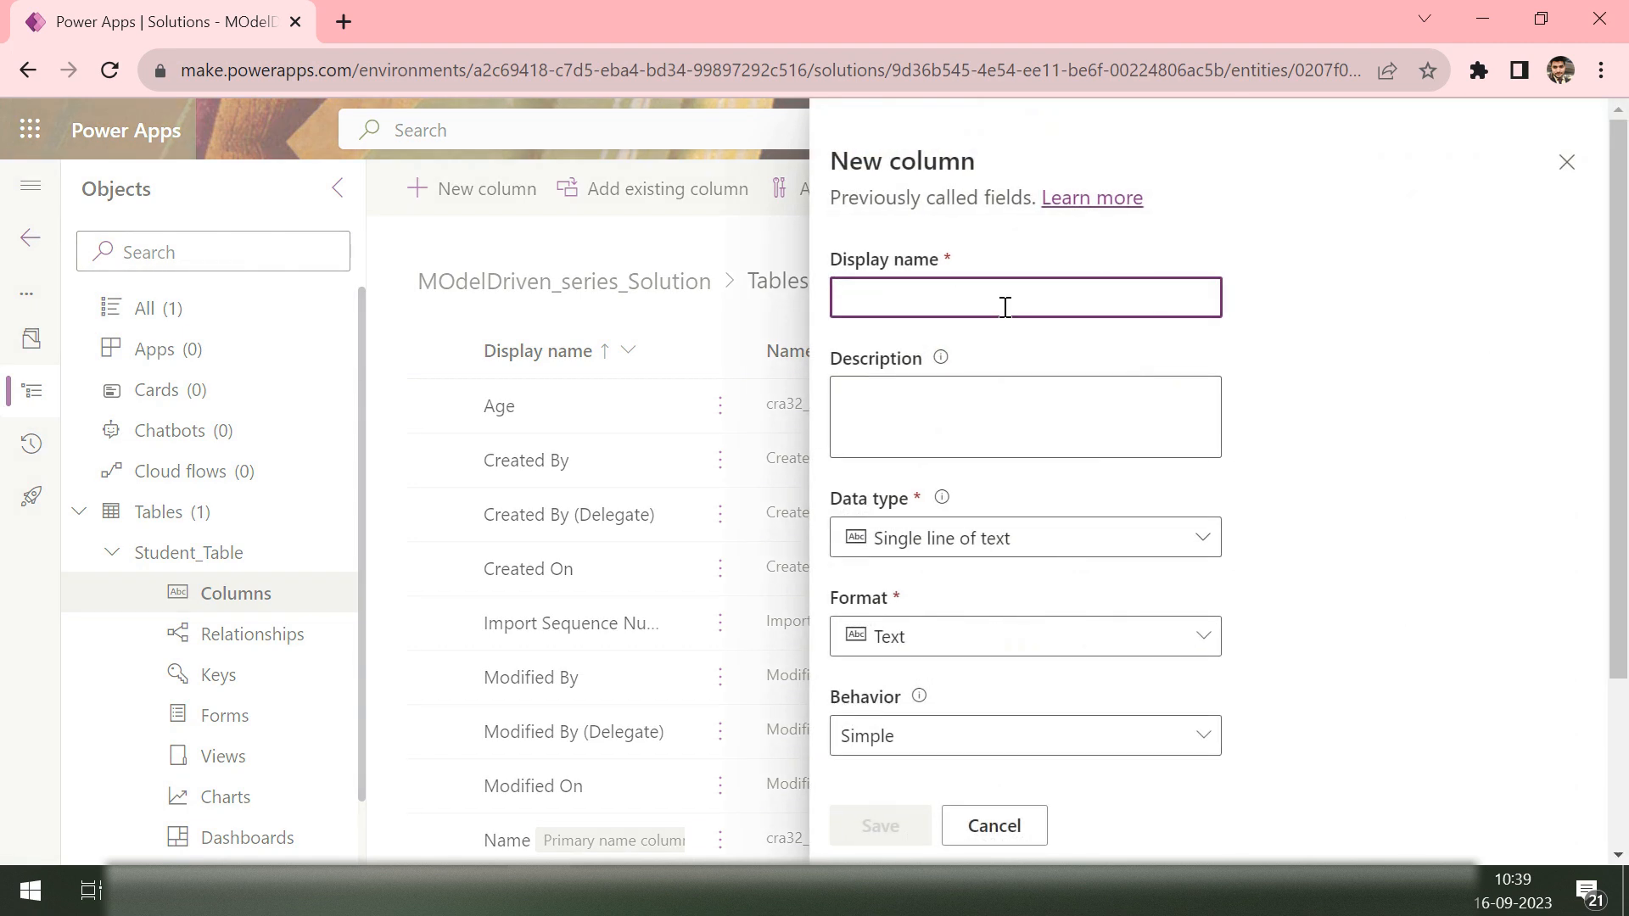
pyautogui.write('Email')
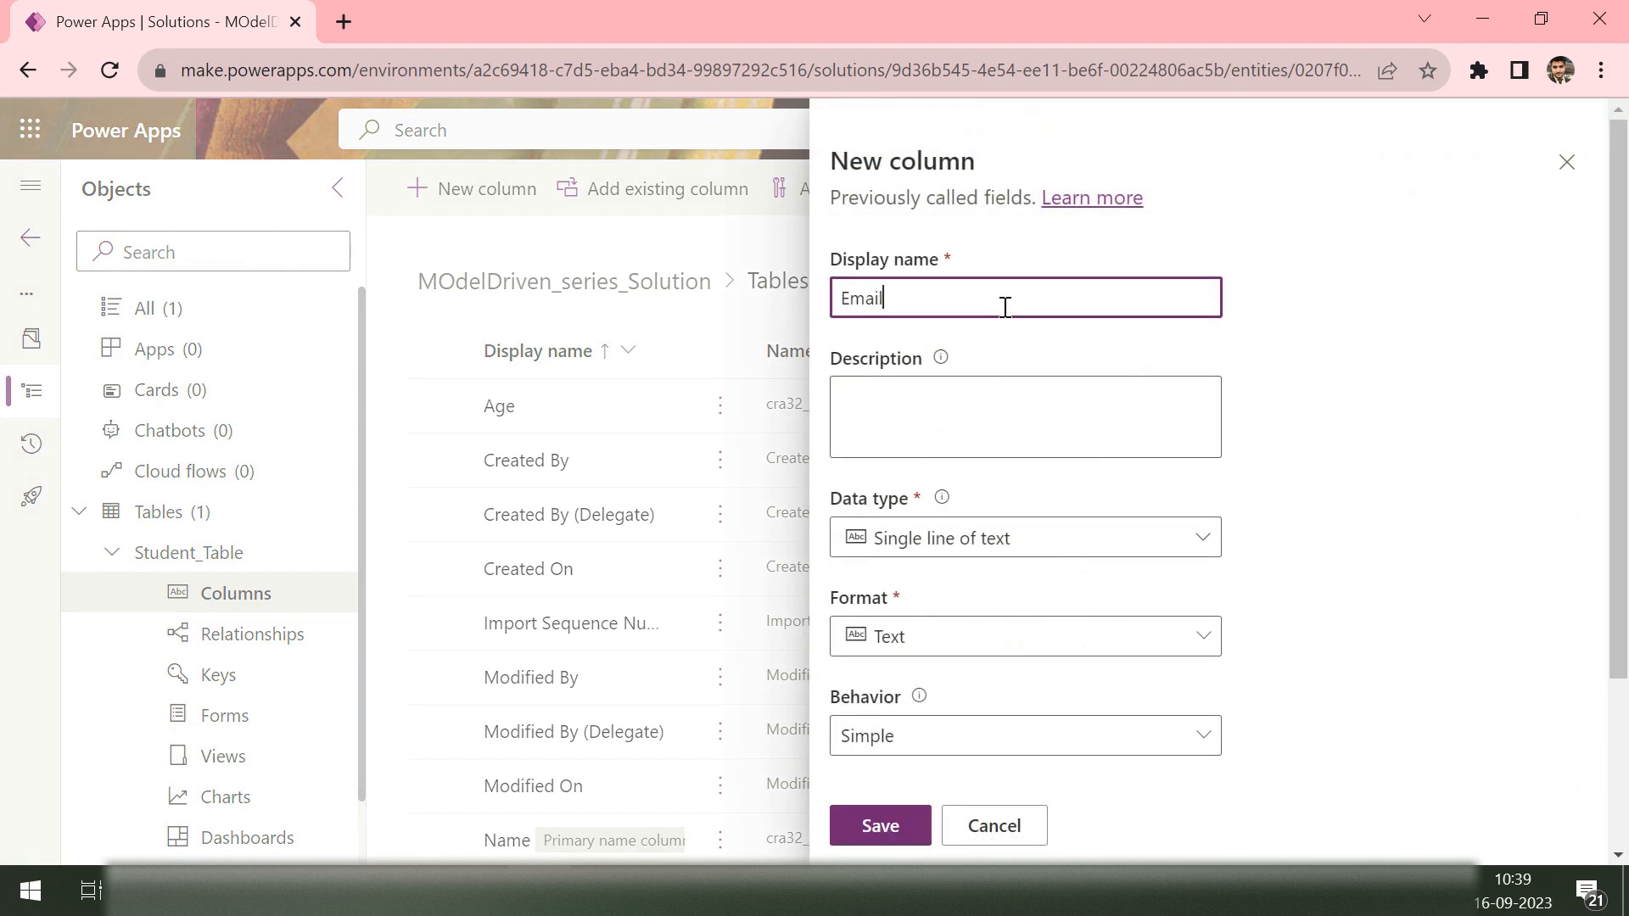
pyautogui.click(1062, 558)
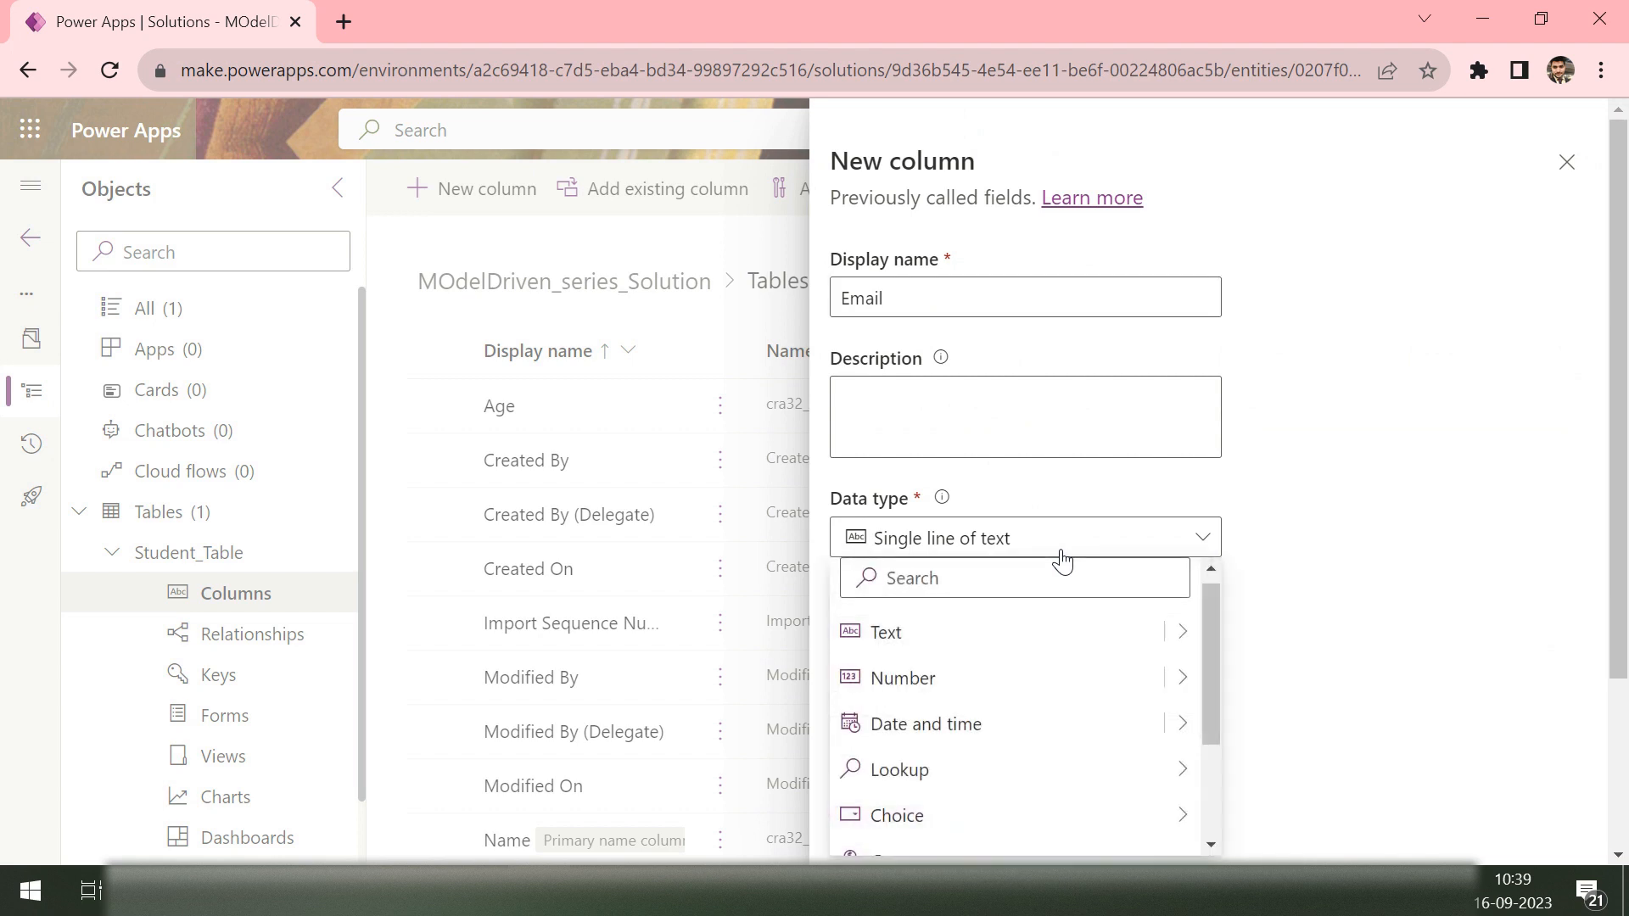
pyautogui.scroll(-1, 1391, 570)
pyautogui.scroll(-2, 1397, 573)
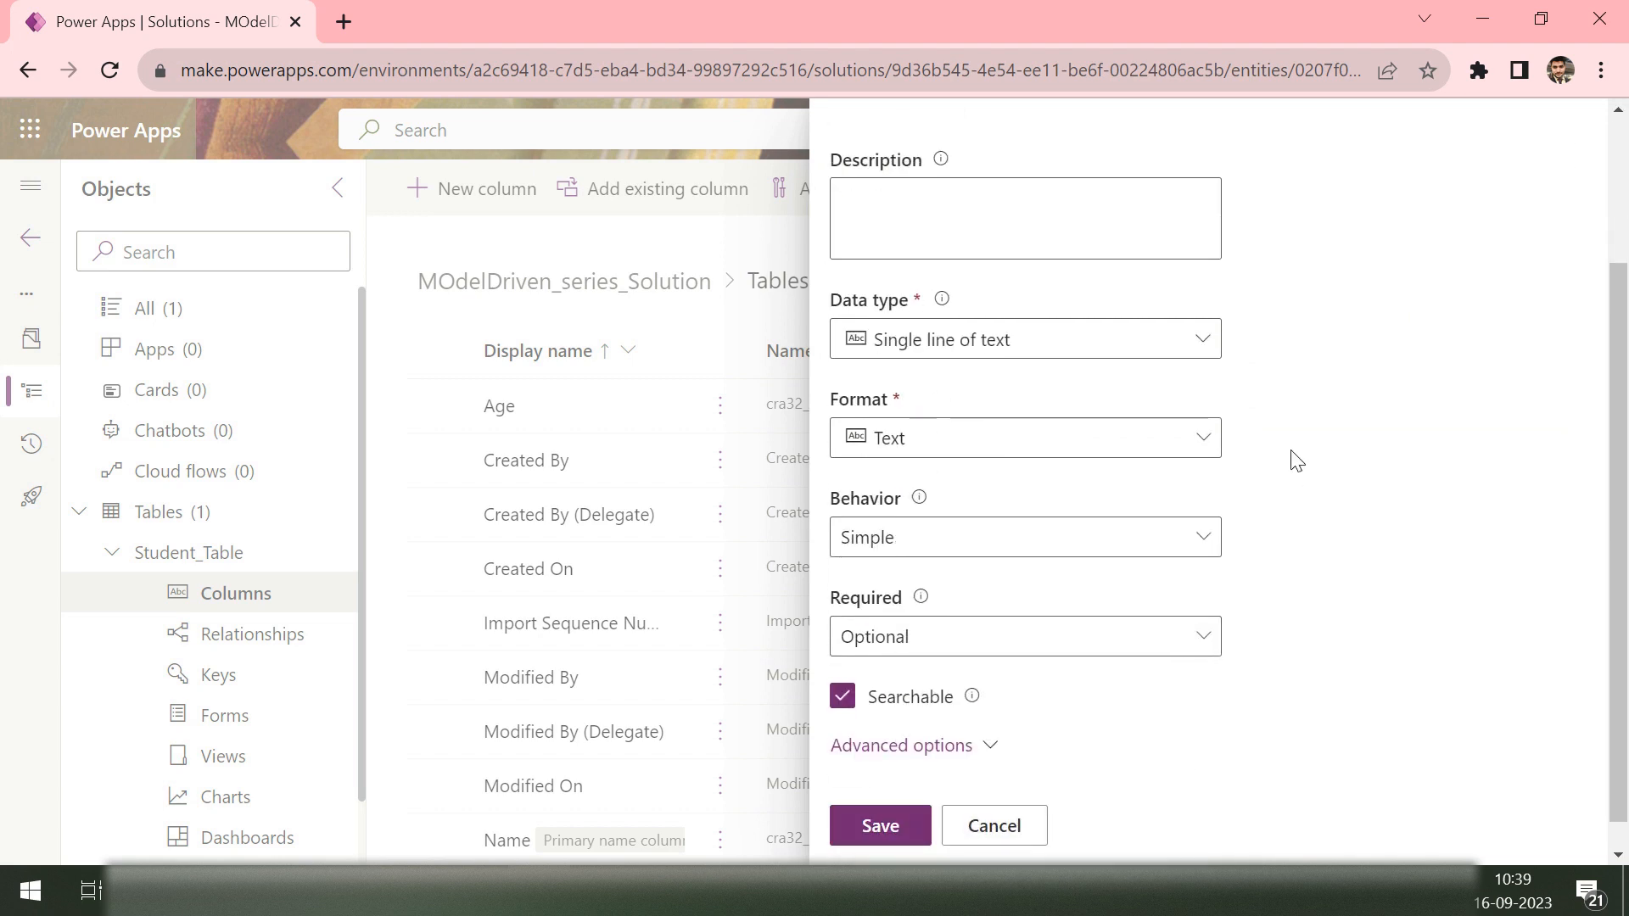
pyautogui.click(1192, 344)
pyautogui.click(1272, 373)
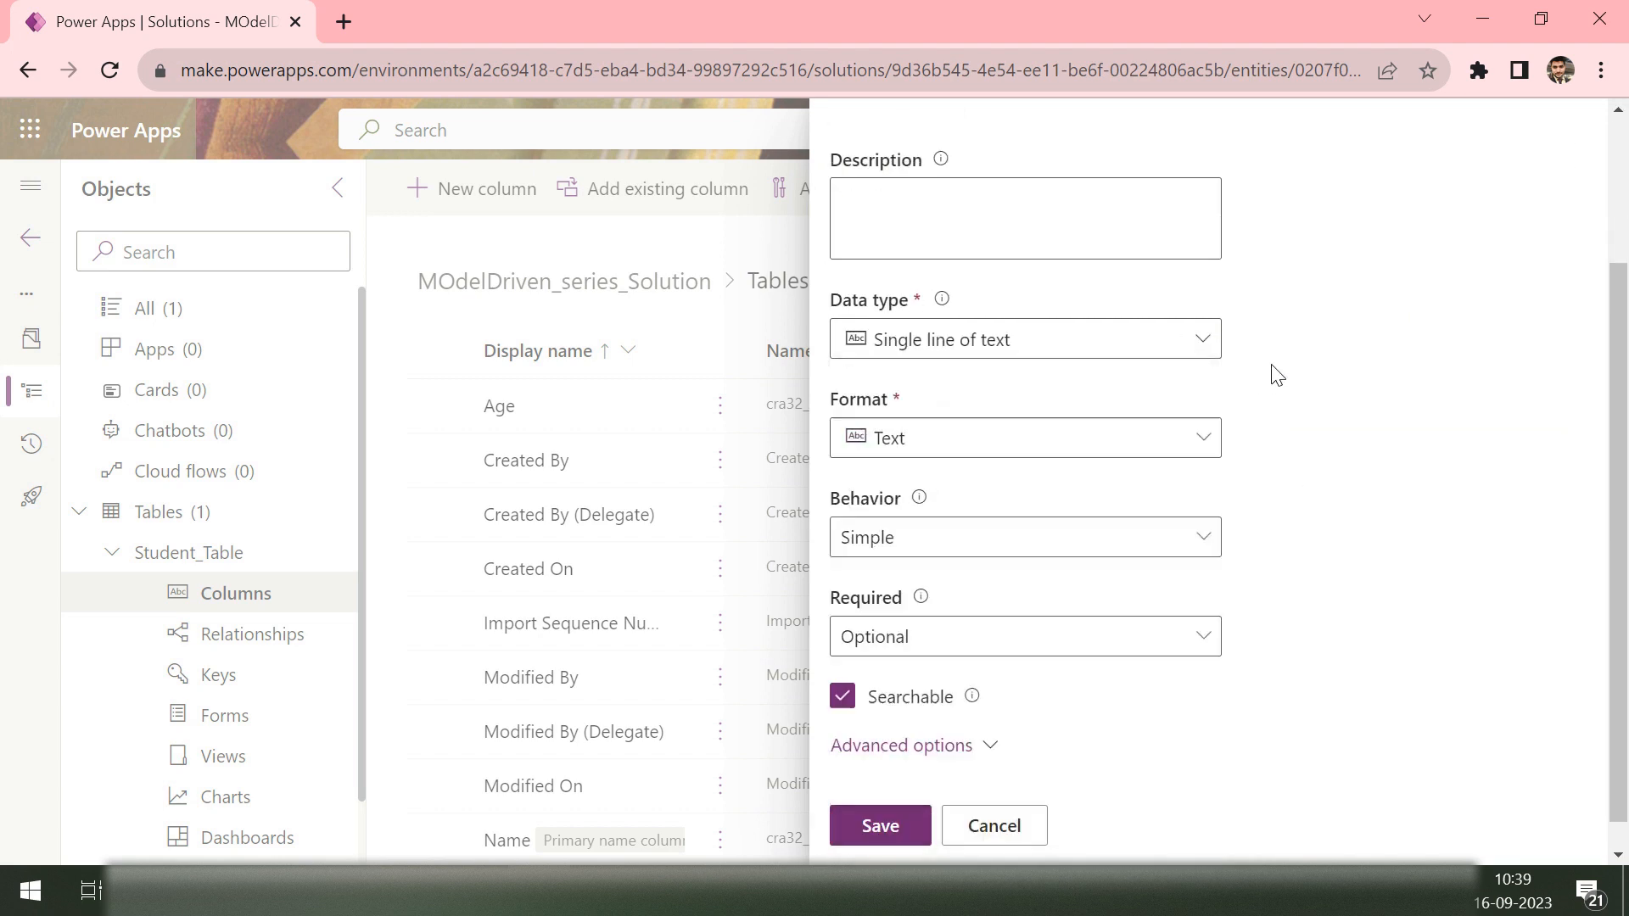
# Step: Set the Email column's format to Email and save the column
pyautogui.click(1196, 438)
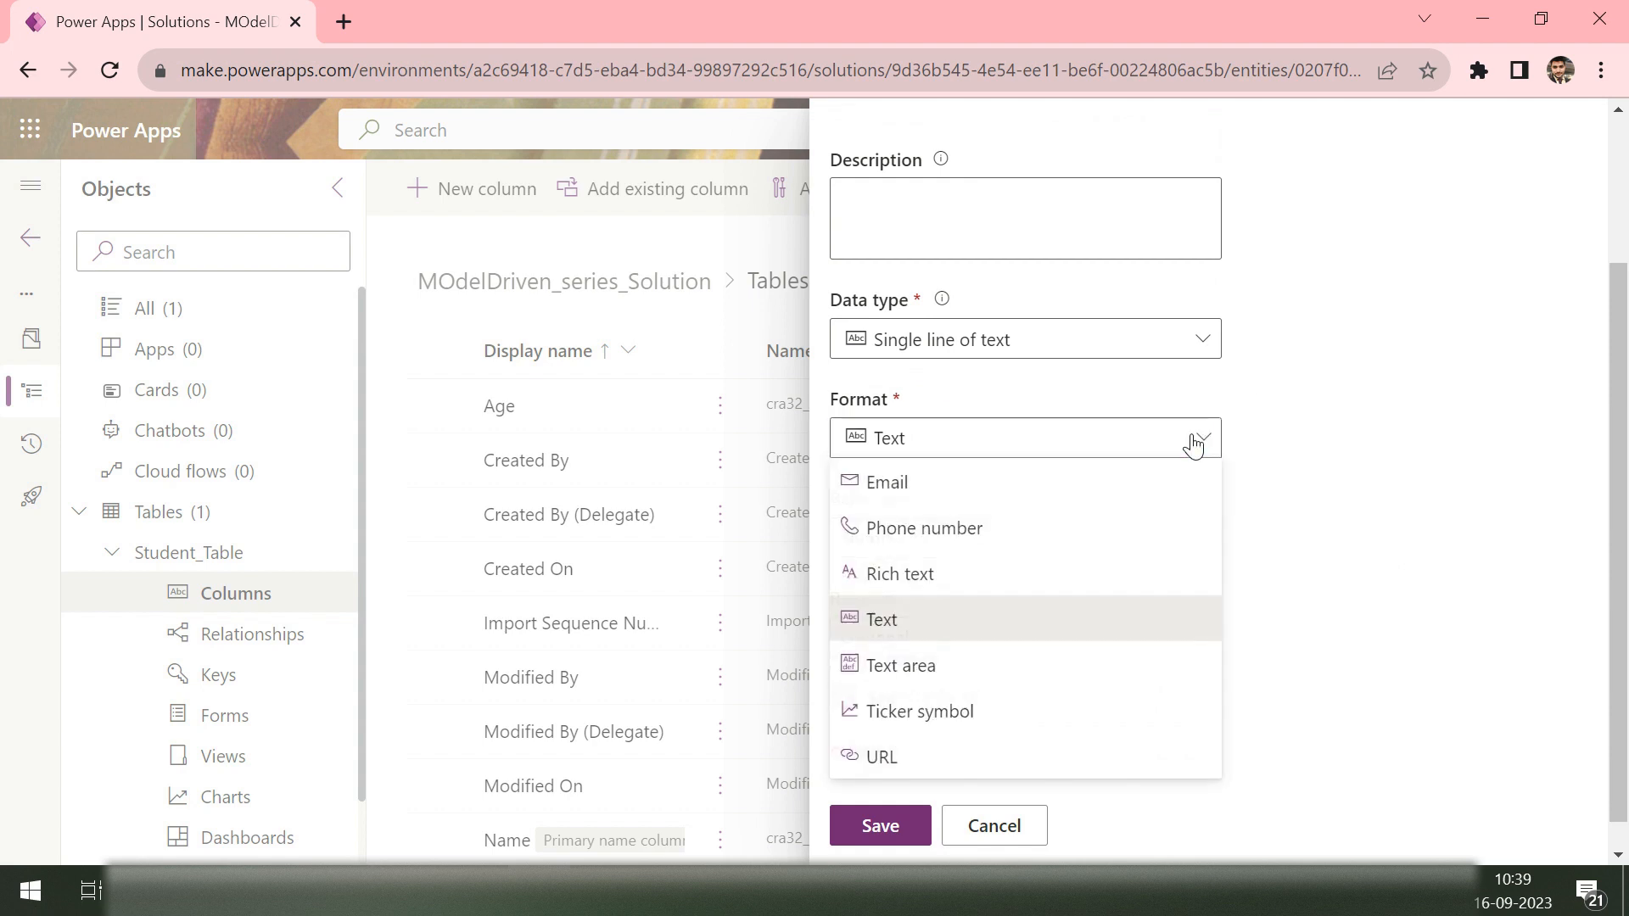
pyautogui.click(1190, 341)
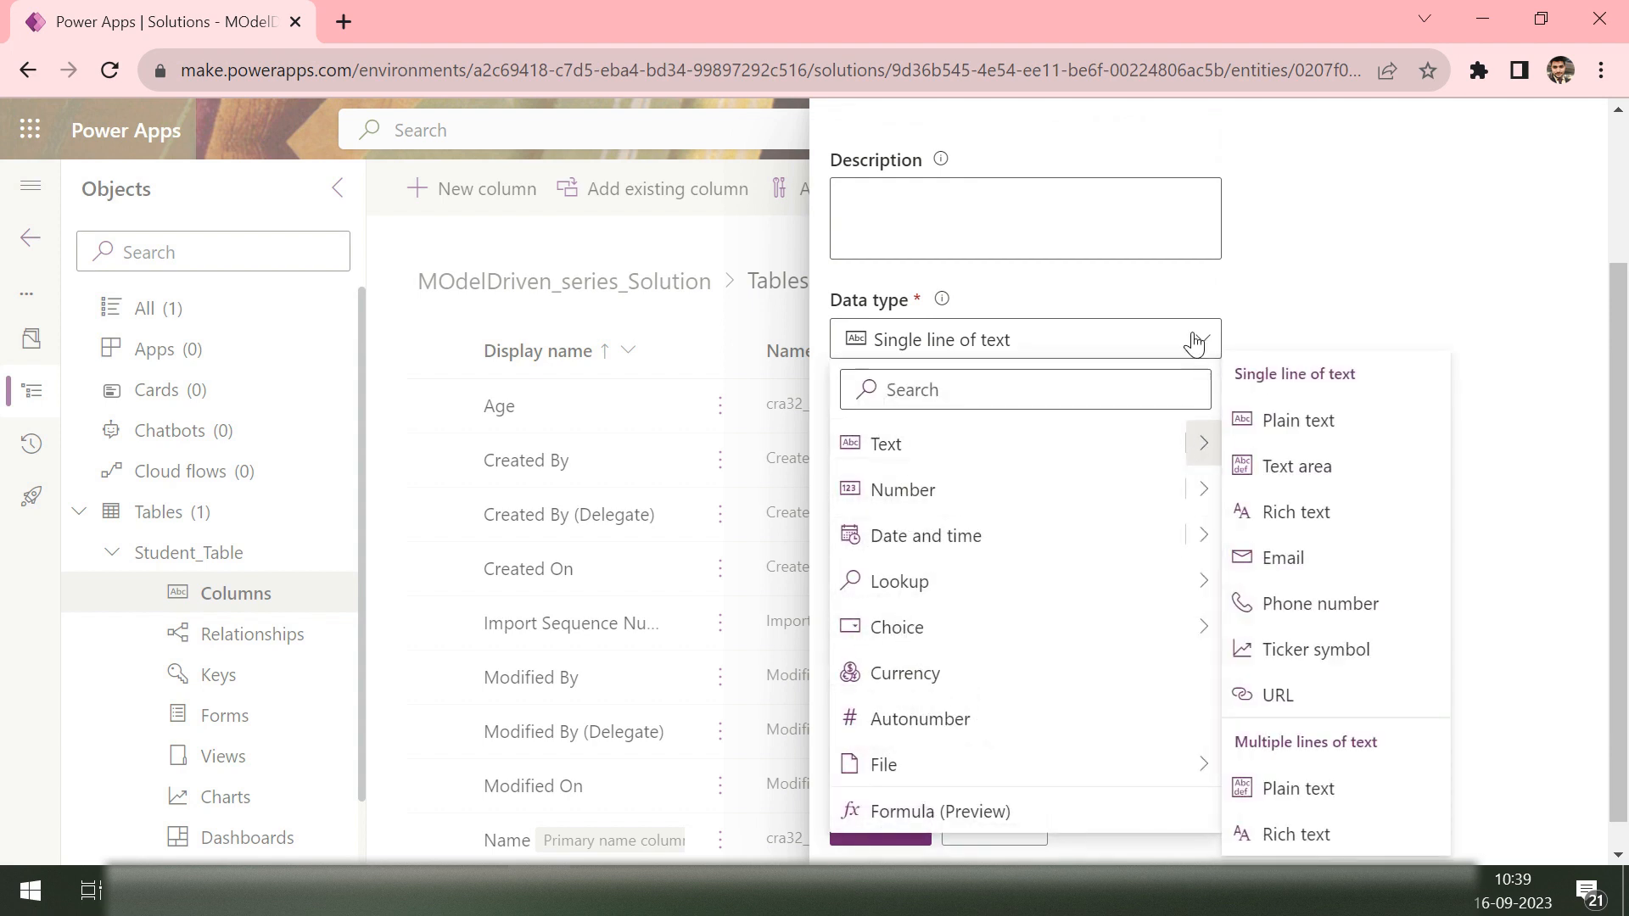
pyautogui.click(1191, 342)
pyautogui.click(1180, 443)
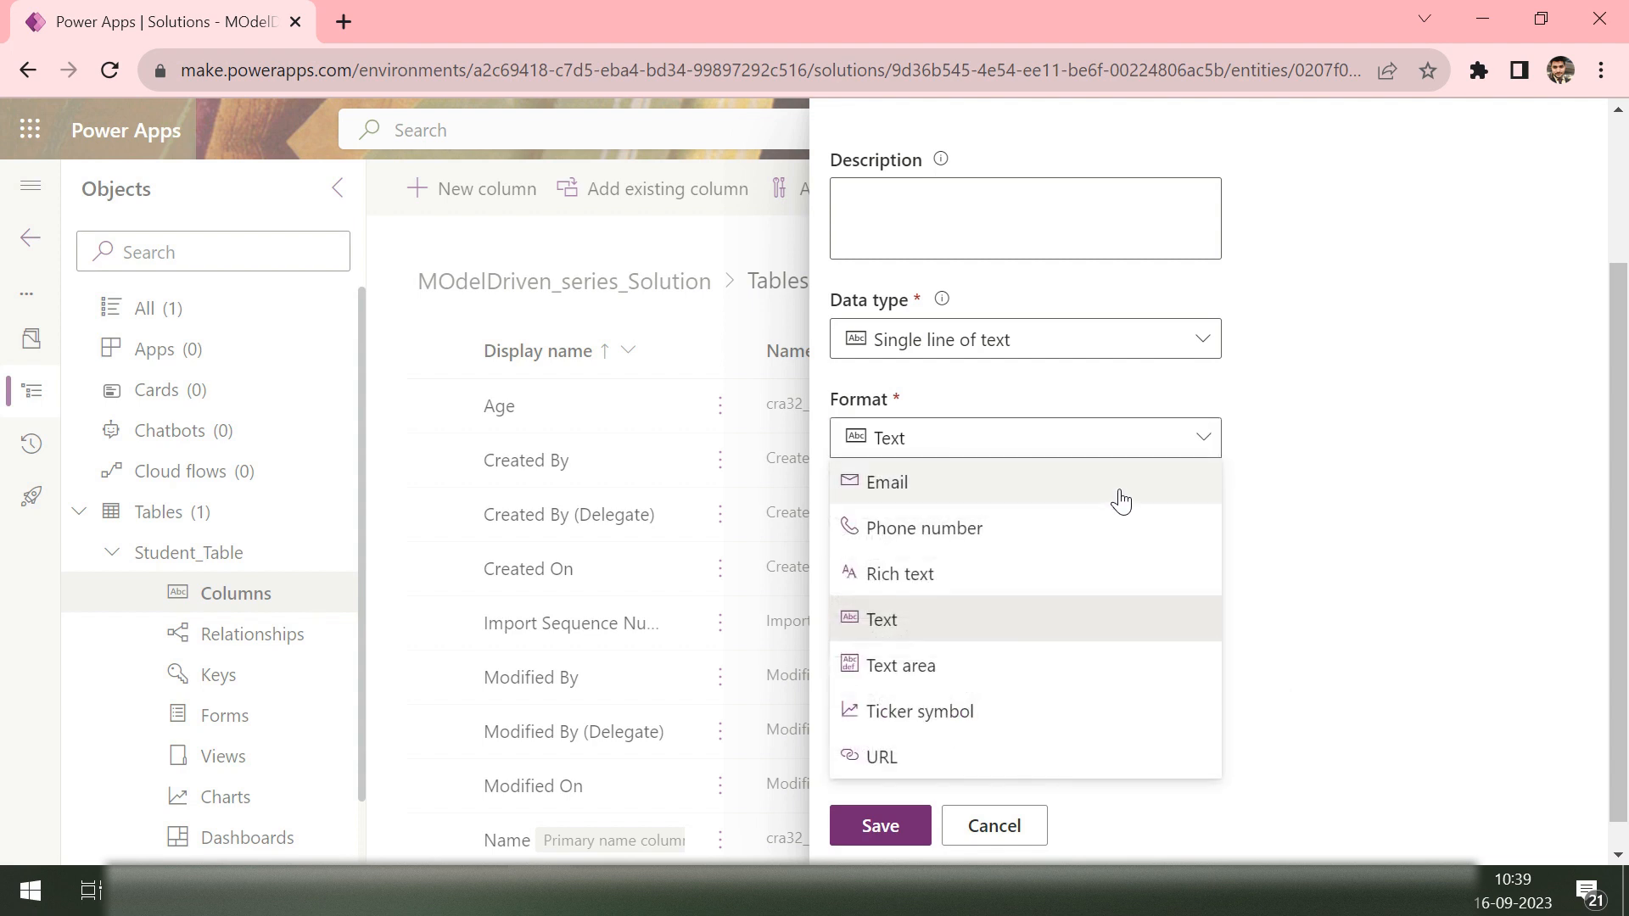
pyautogui.click(944, 483)
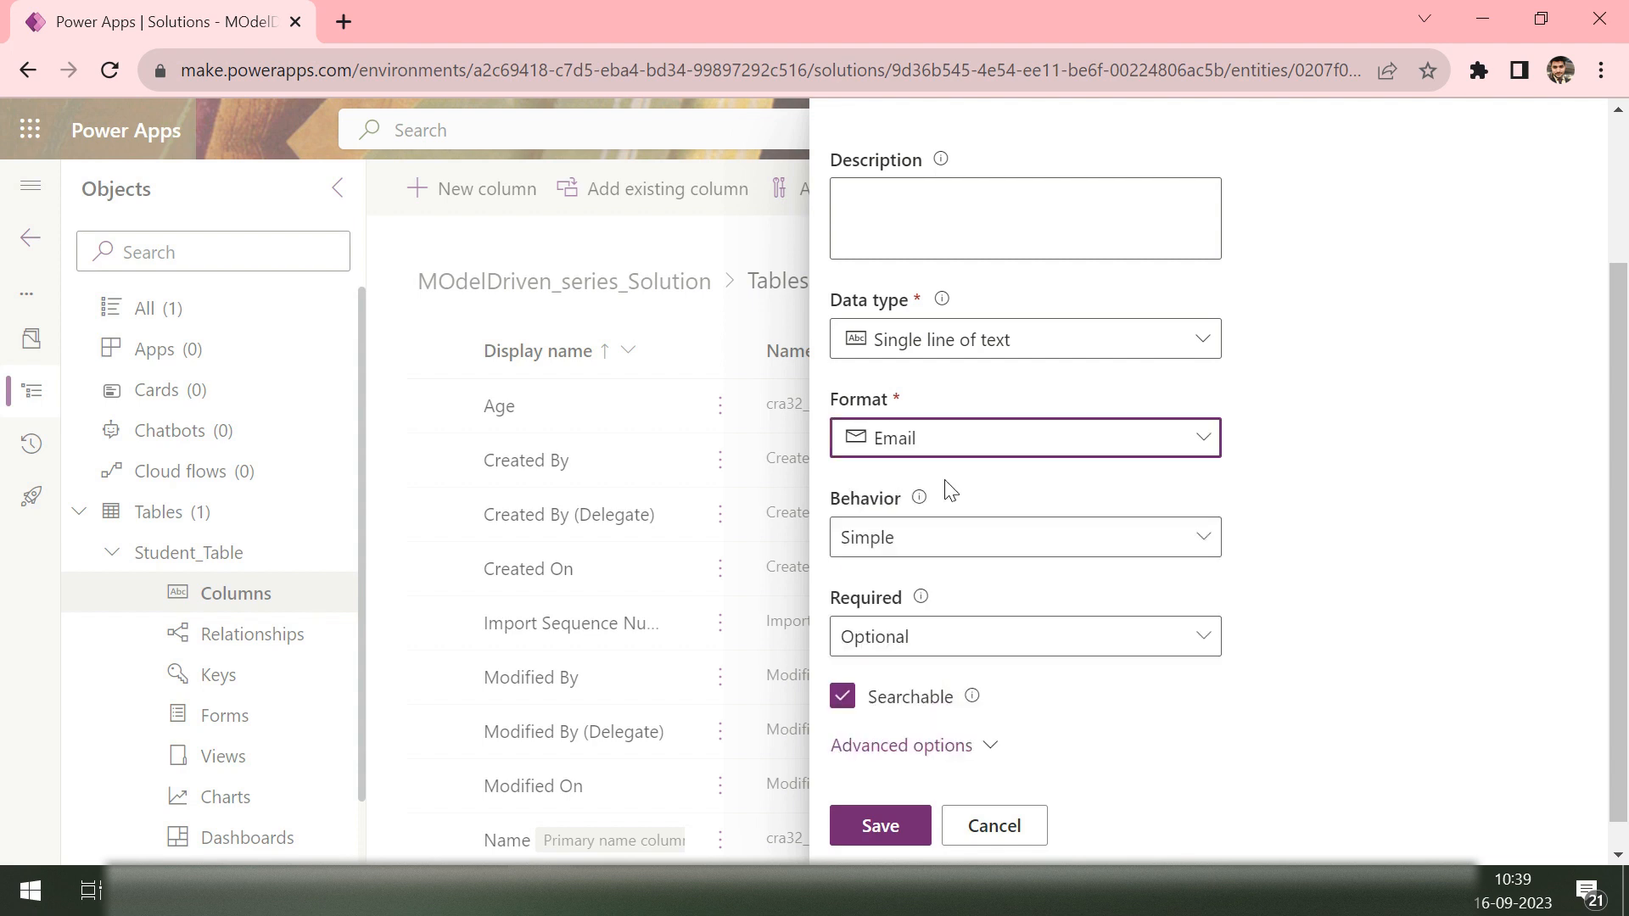
pyautogui.click(887, 828)
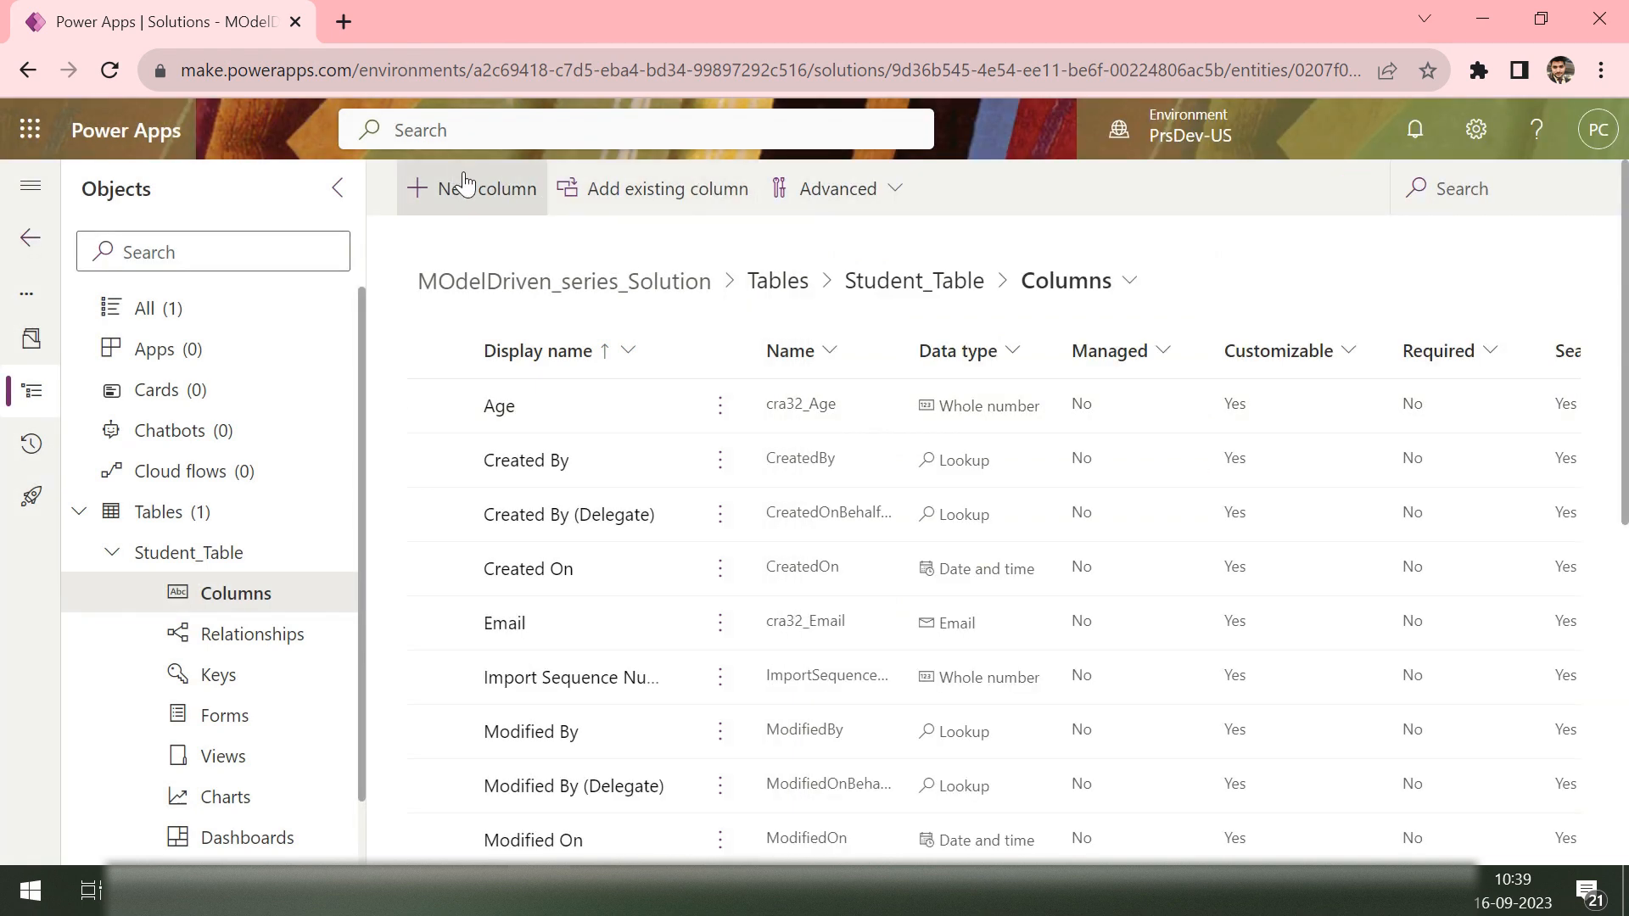
# Step: Start a third new column in Student_Table with the display name DOB
pyautogui.click(479, 200)
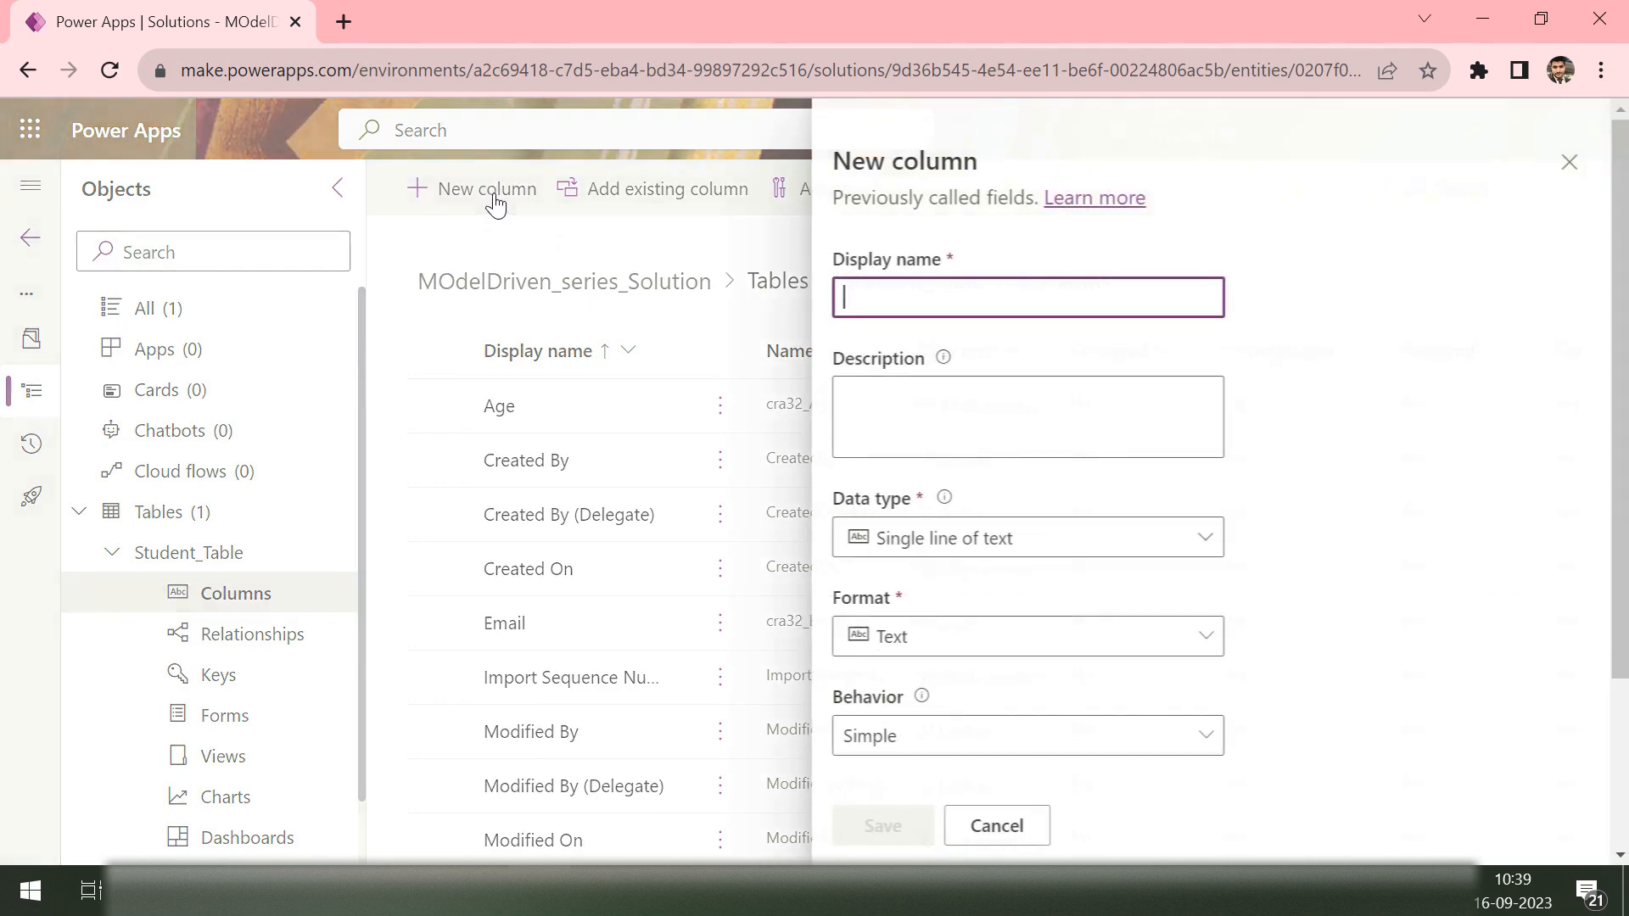
pyautogui.click(1164, 549)
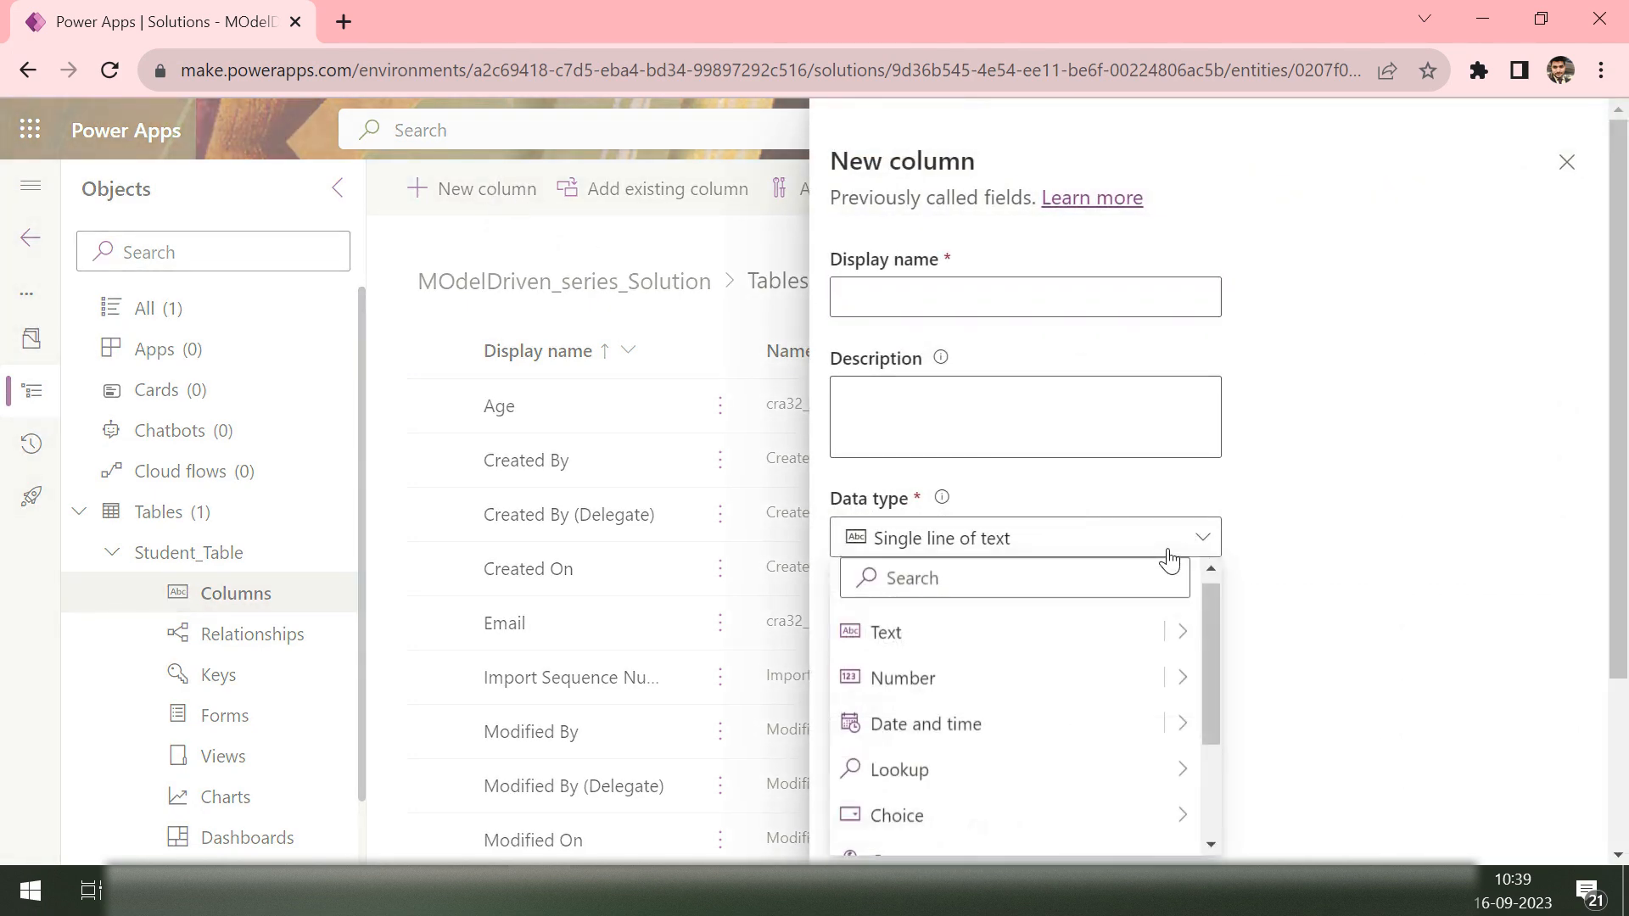
pyautogui.scroll(-2, 1279, 674)
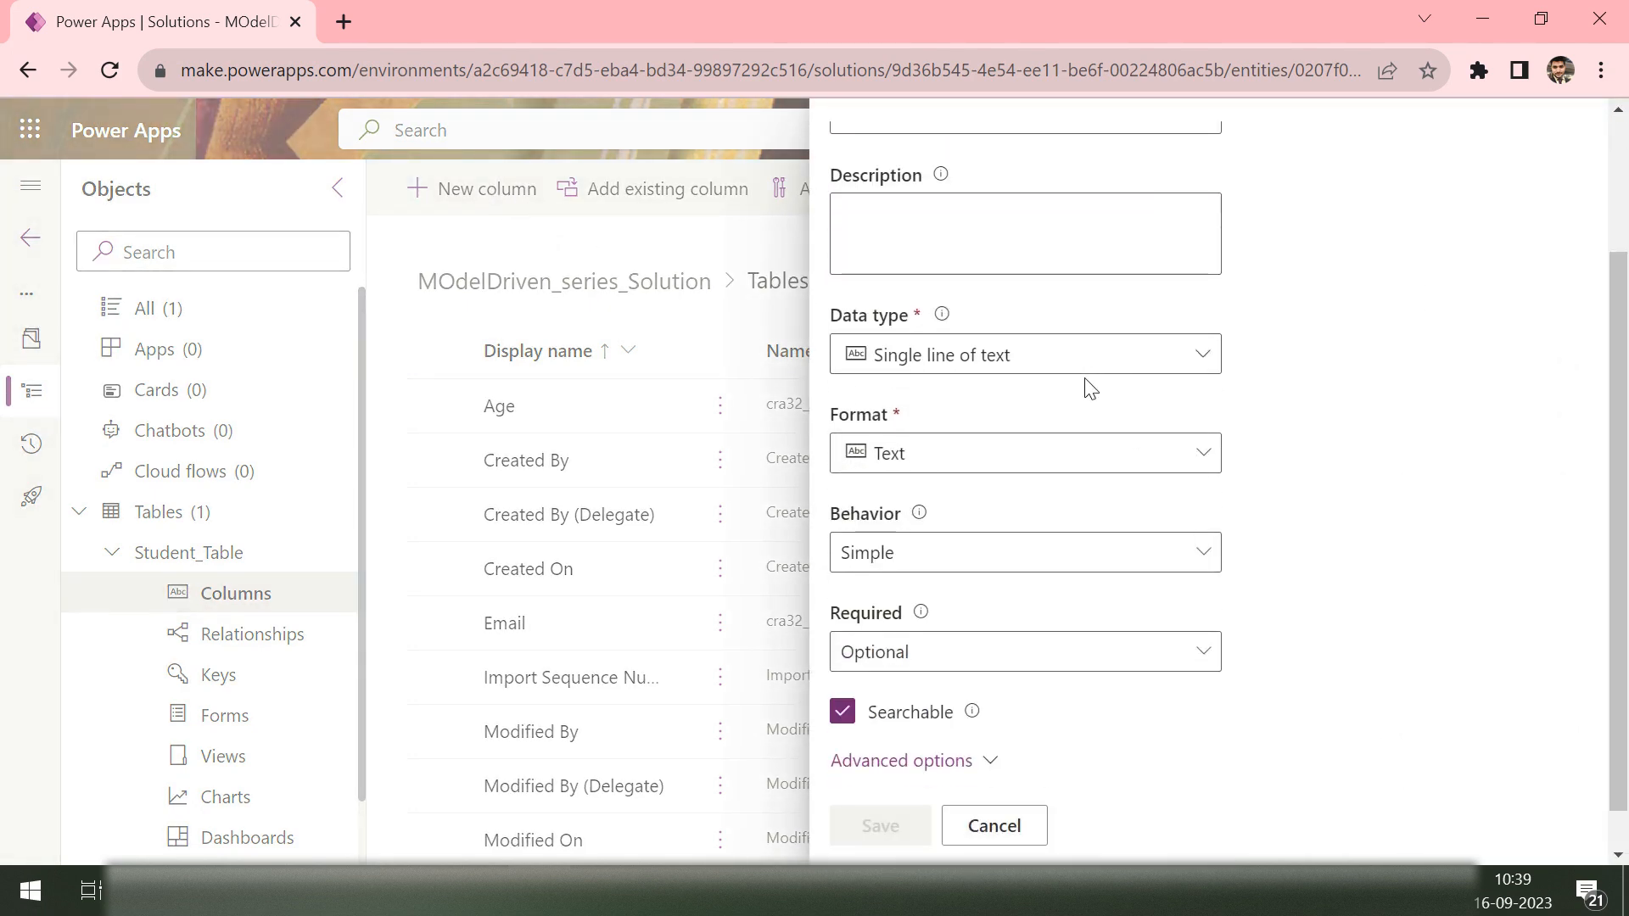
pyautogui.scroll(2, 1072, 381)
pyautogui.click(914, 289)
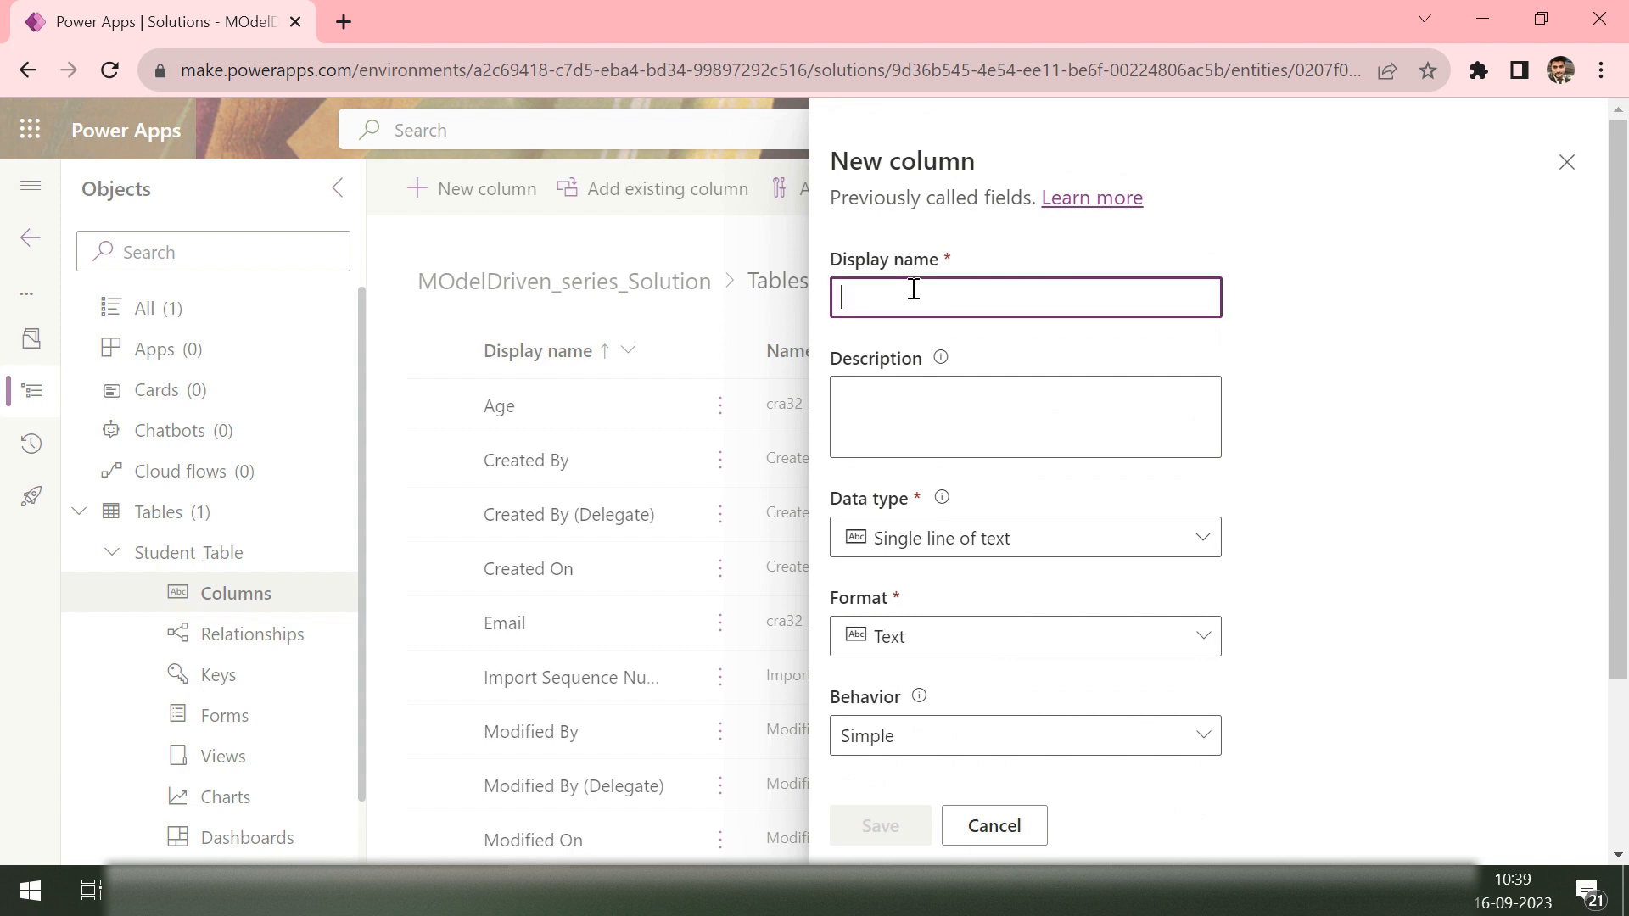
pyautogui.write('DOB')
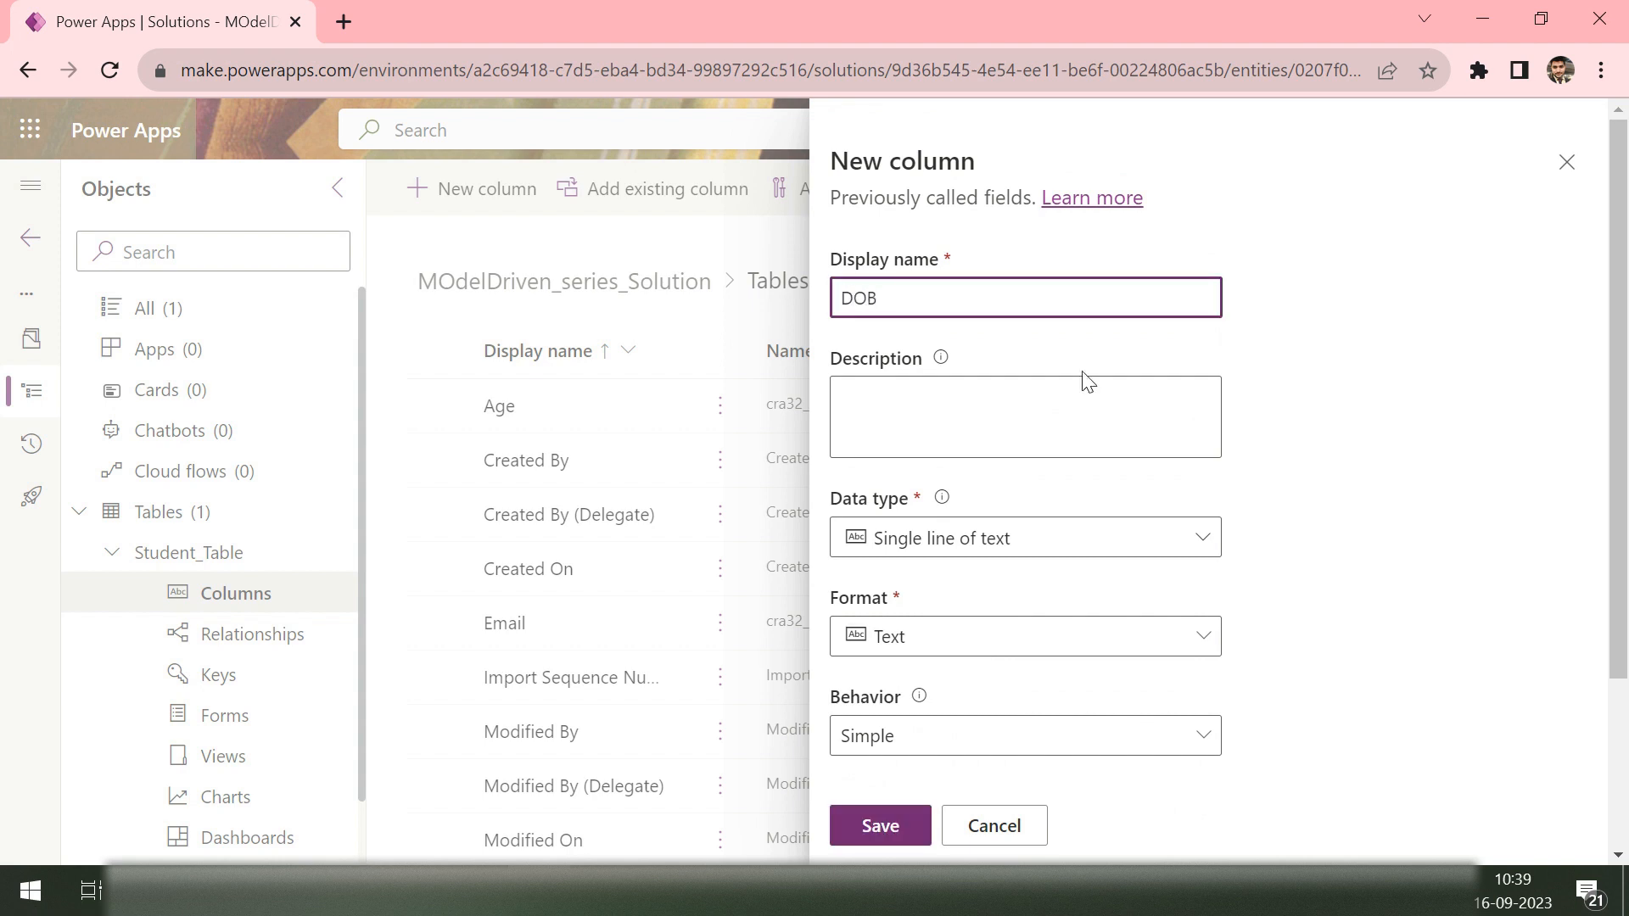
# Step: Review the available data types for the DOB column, set it to Date only, and save the column
pyautogui.scroll(-2, 1234, 522)
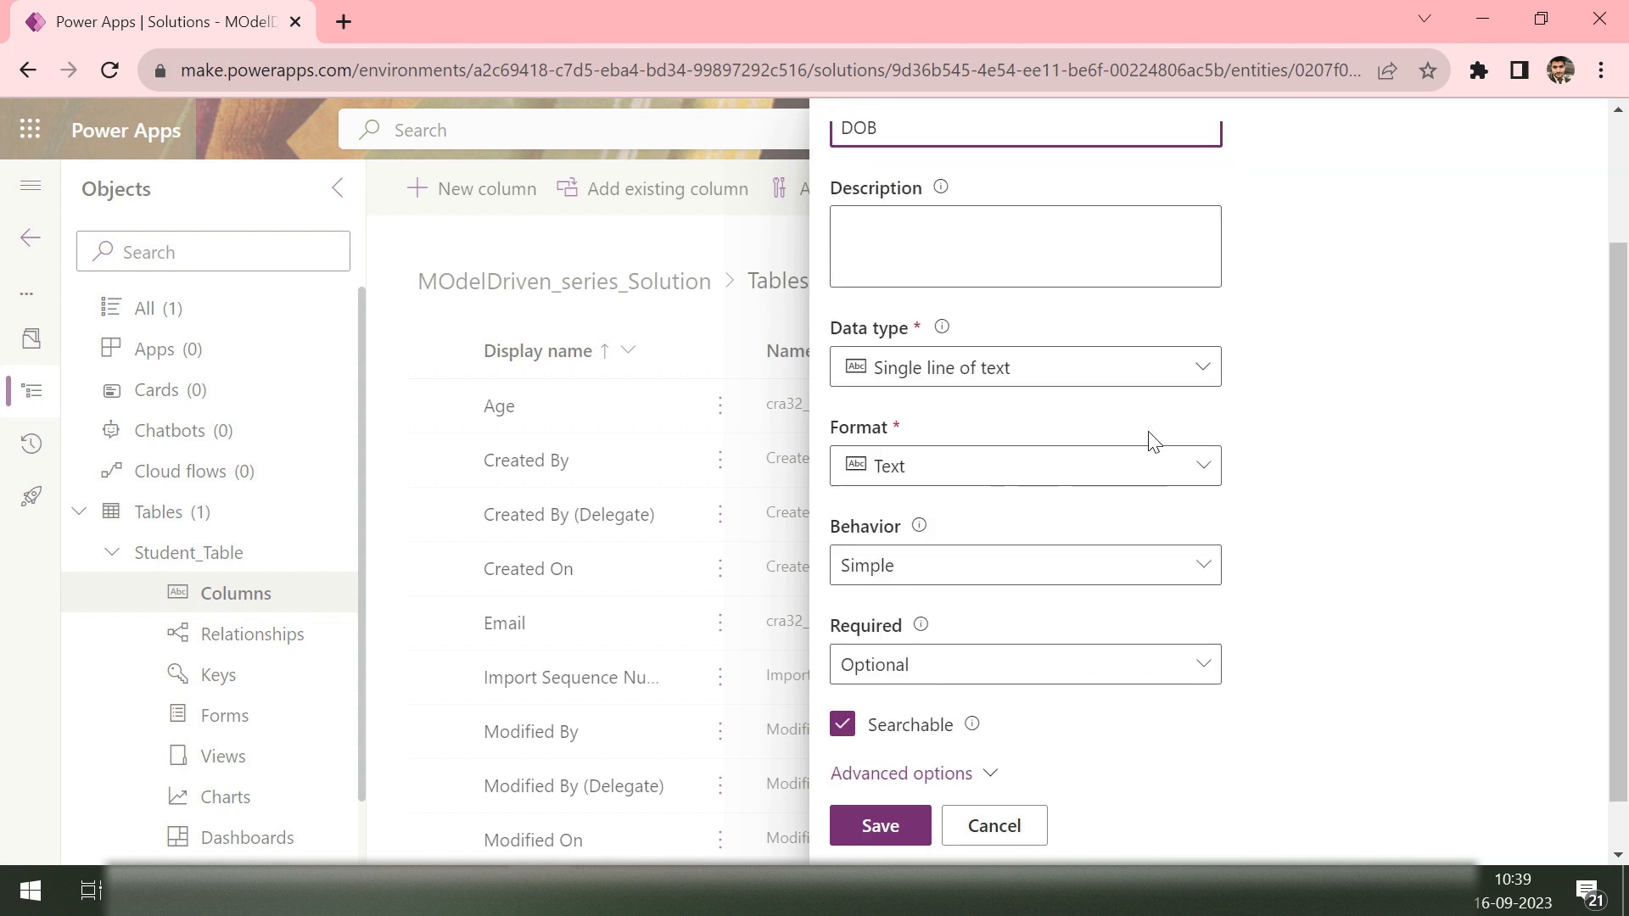
pyautogui.click(1200, 370)
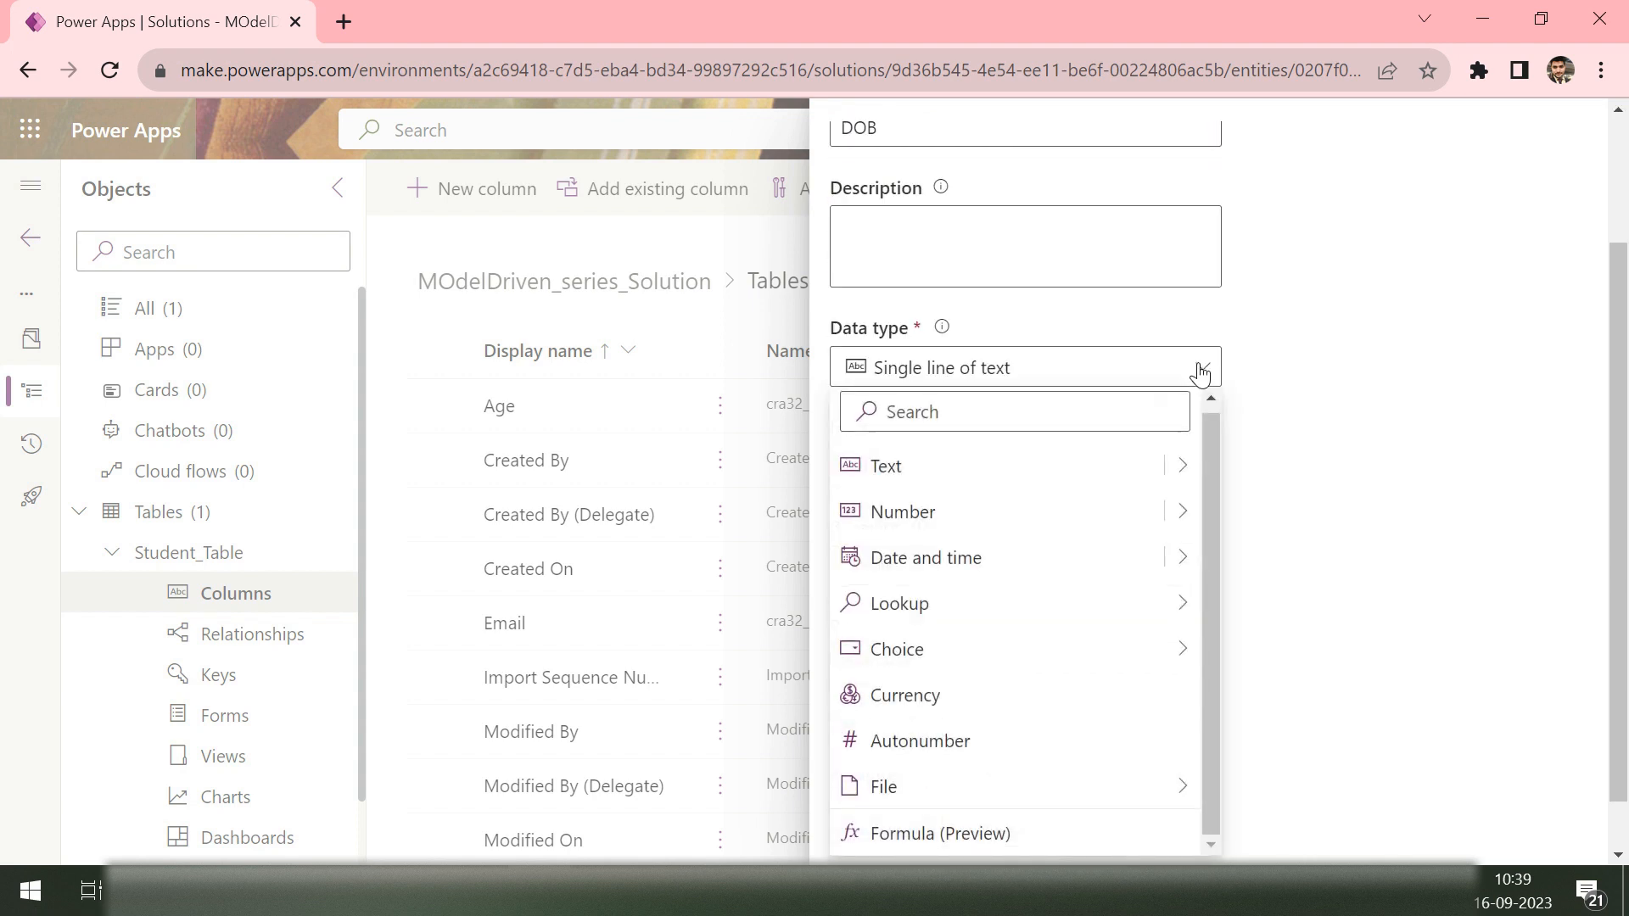
pyautogui.moveTo(1182, 564)
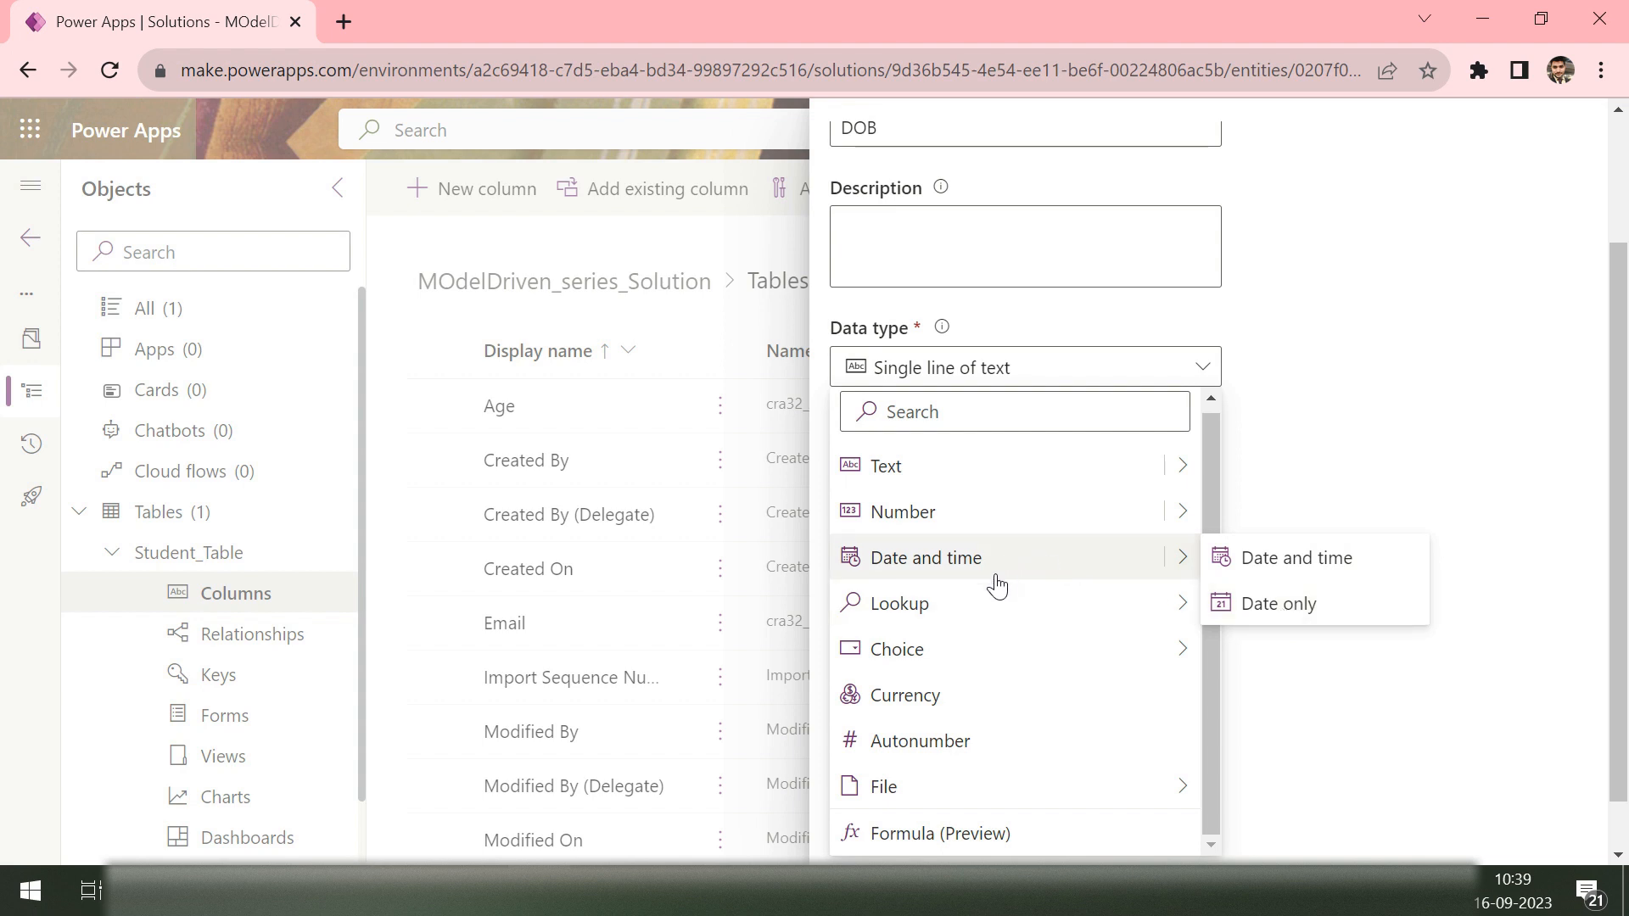
pyautogui.moveTo(943, 618)
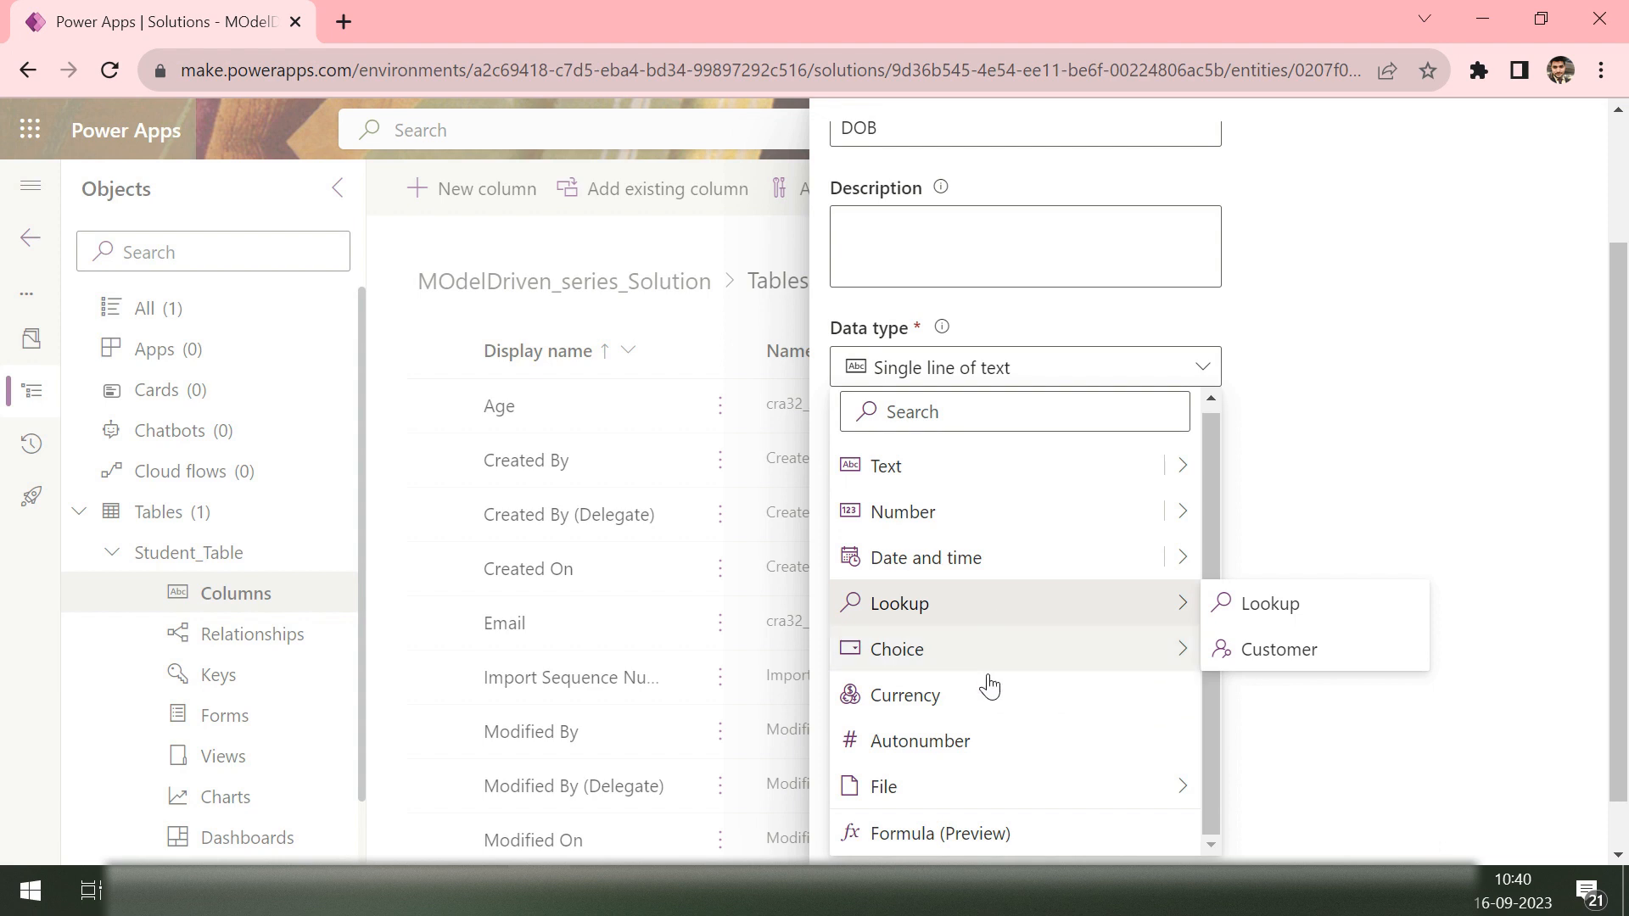
pyautogui.moveTo(984, 662)
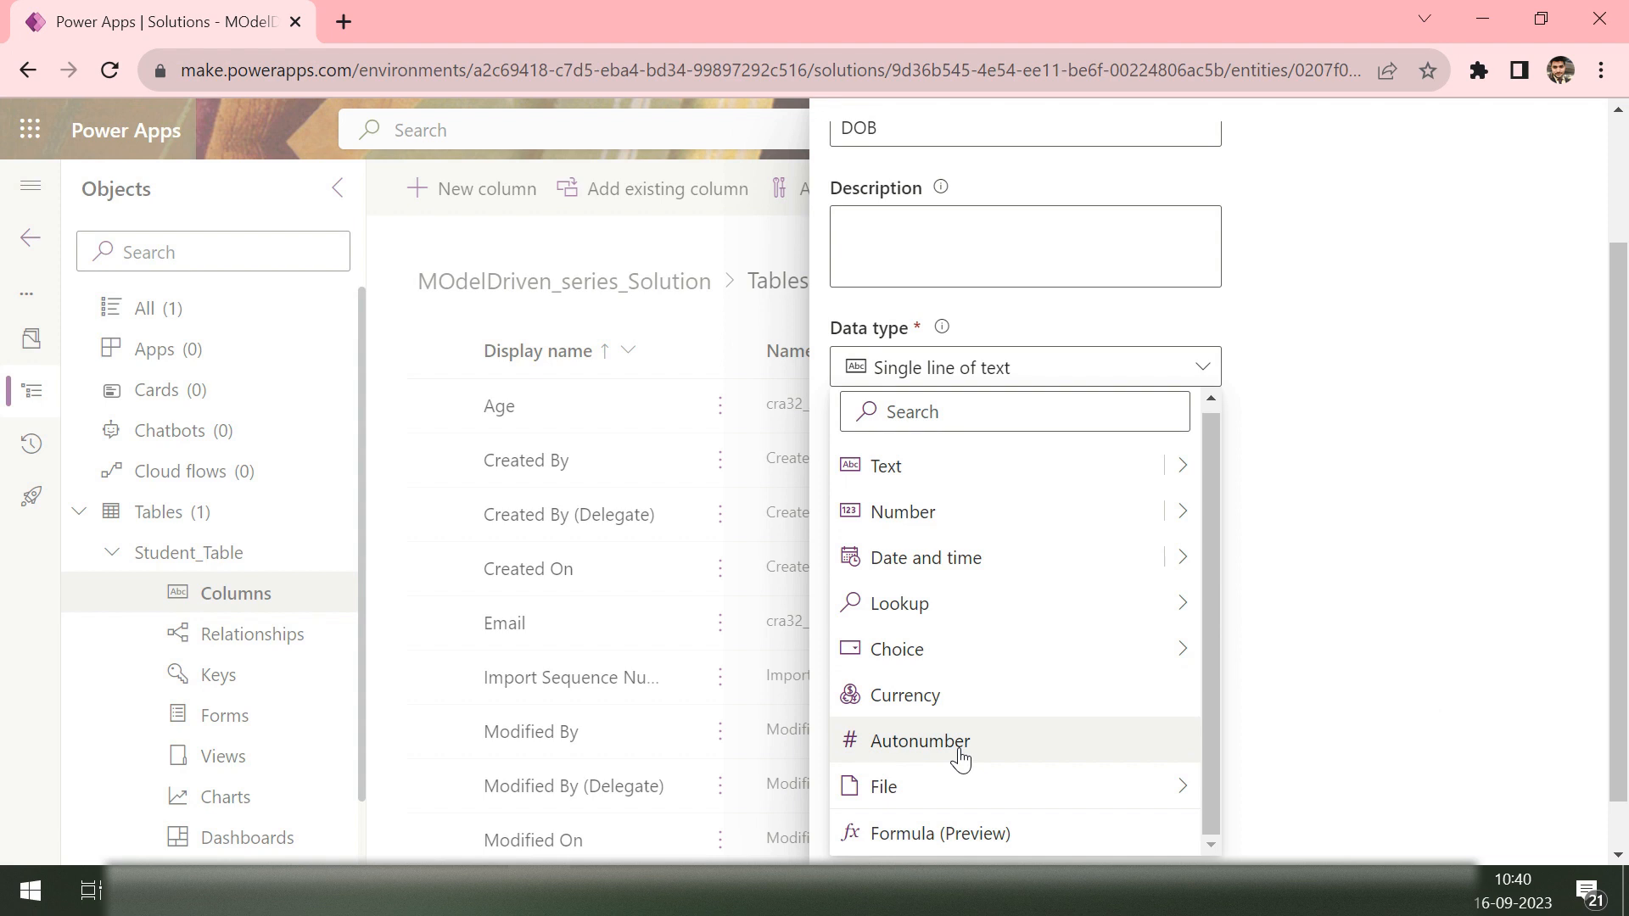
pyautogui.moveTo(1007, 792)
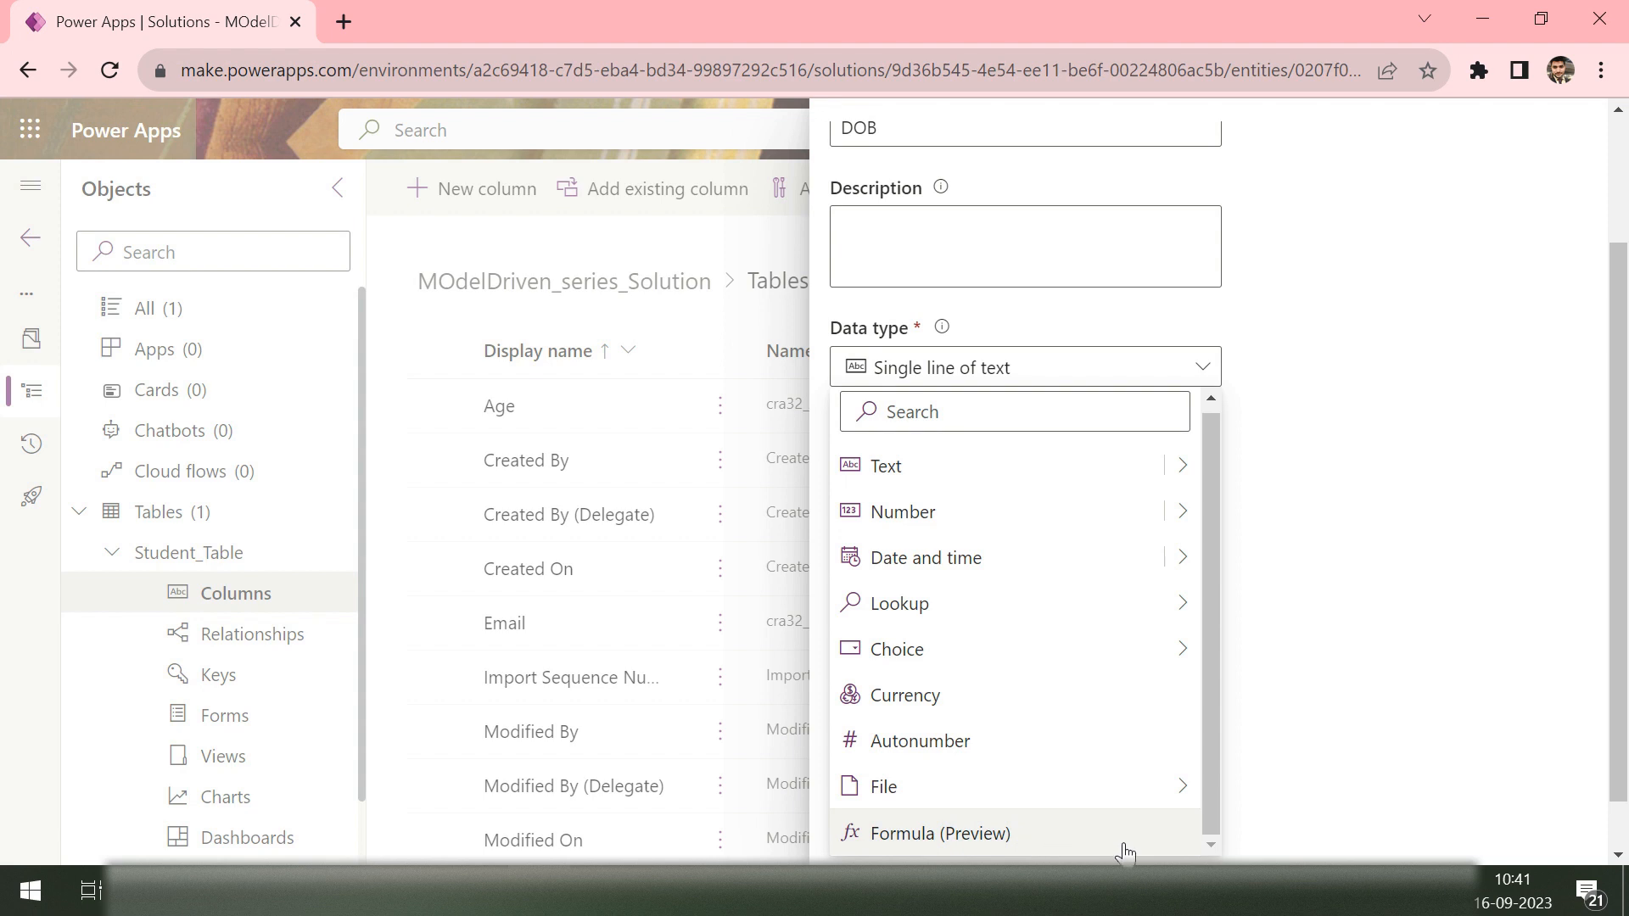
pyautogui.moveTo(1181, 557)
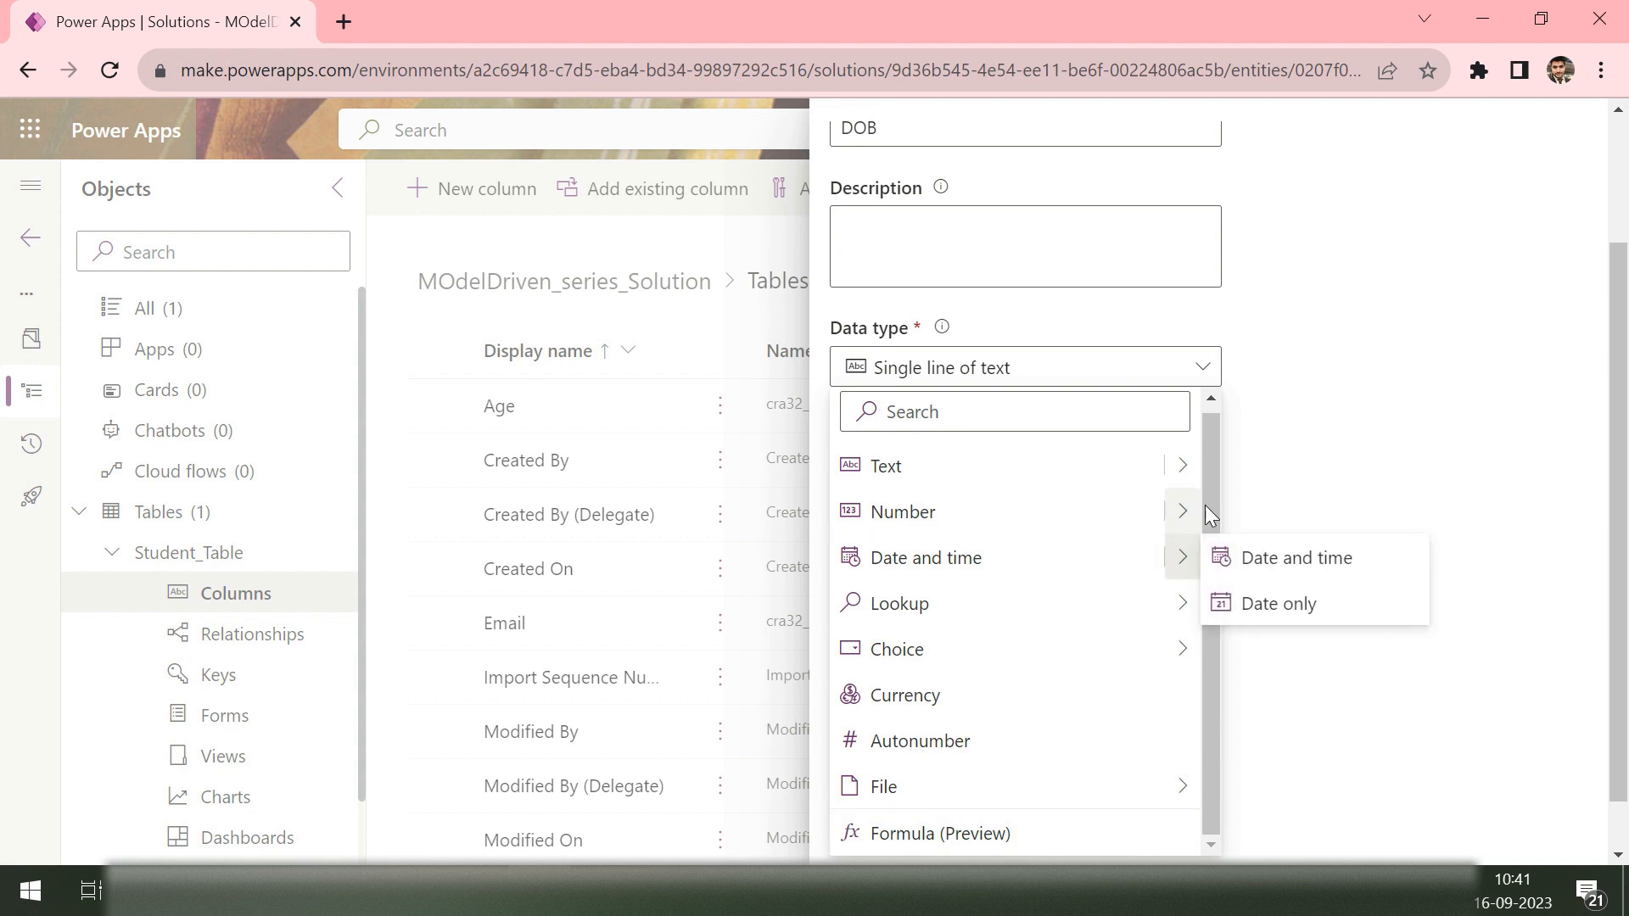
pyautogui.click(1265, 616)
pyautogui.click(874, 827)
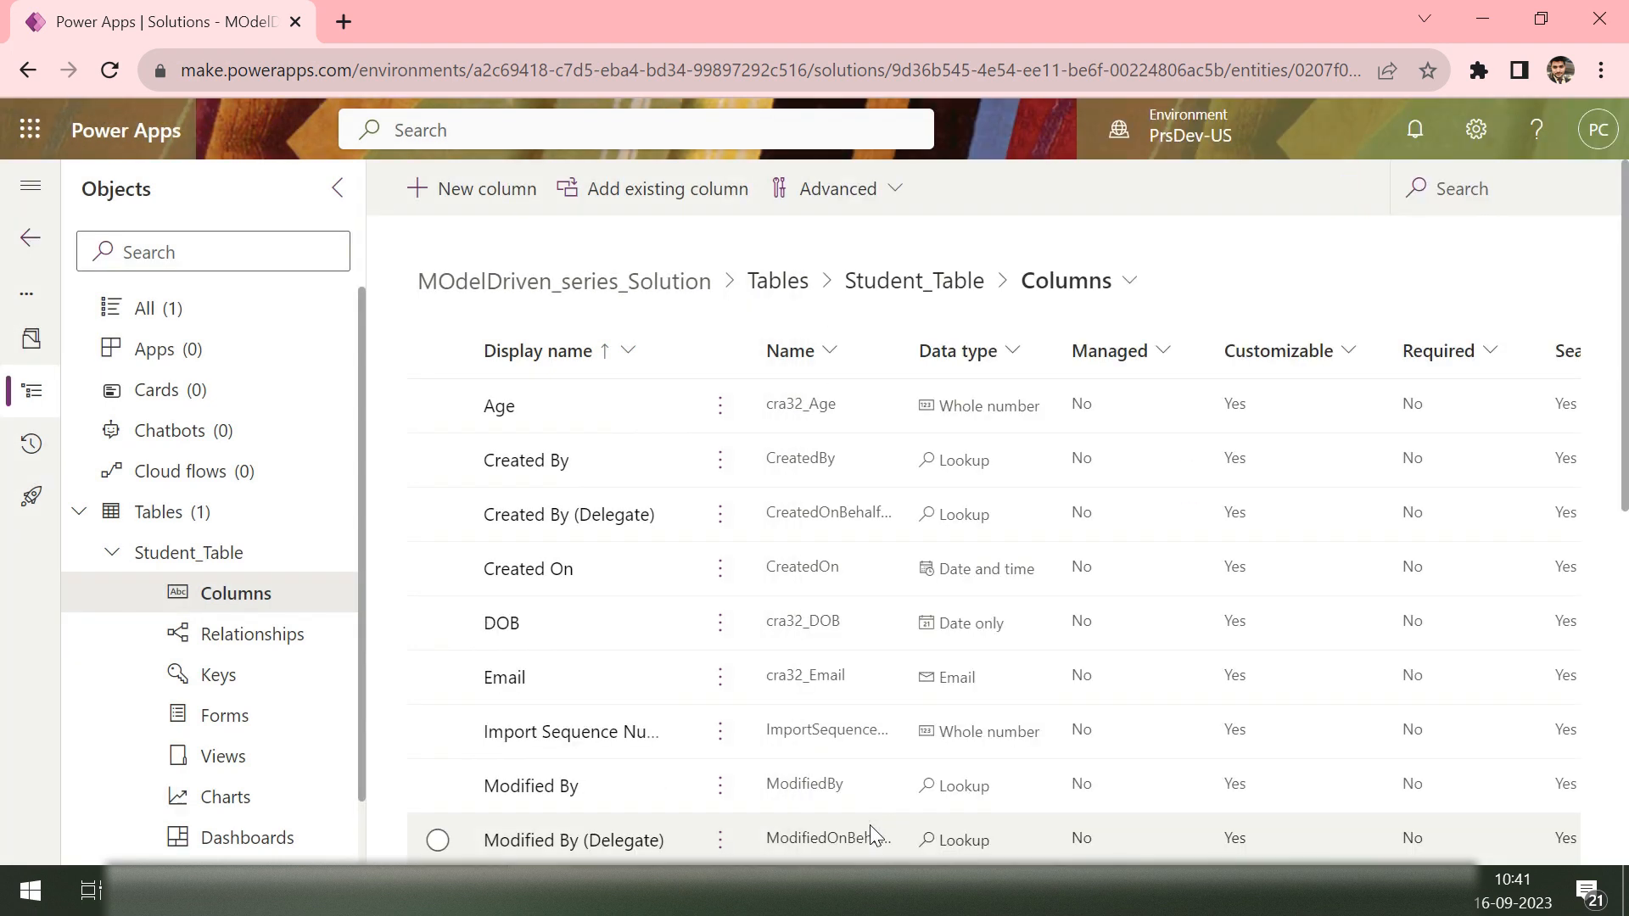
pyautogui.scroll(-4, 1376, 728)
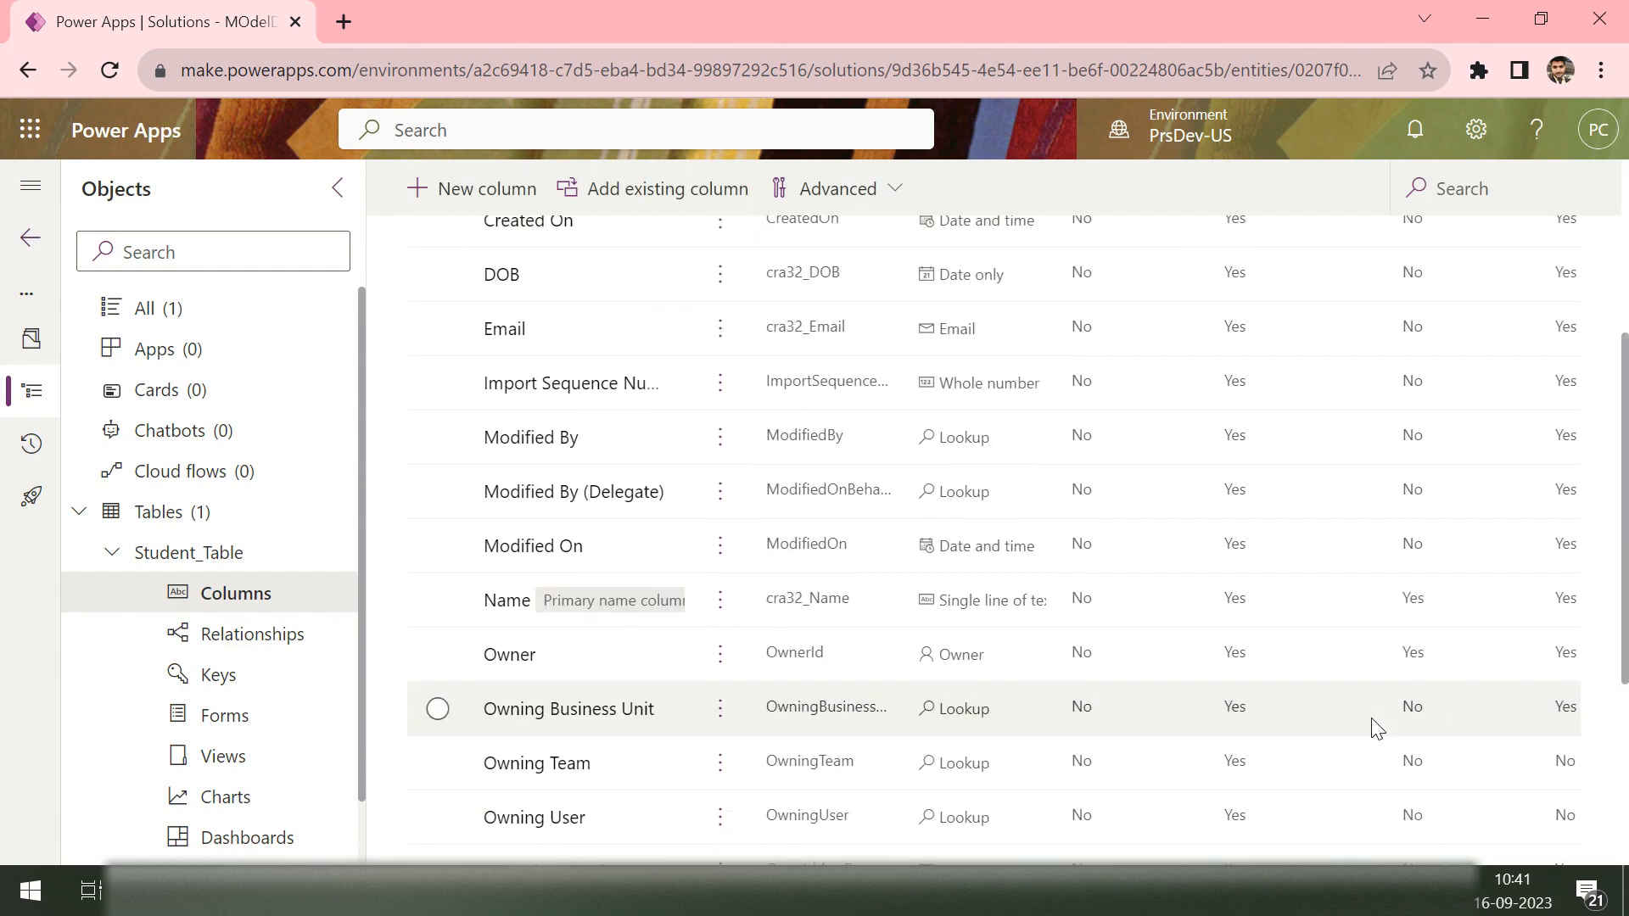
# Step: Examine the full column list of Student_Table, including the custom columns and the system-generated ones with their data types
pyautogui.scroll(-6, 1374, 724)
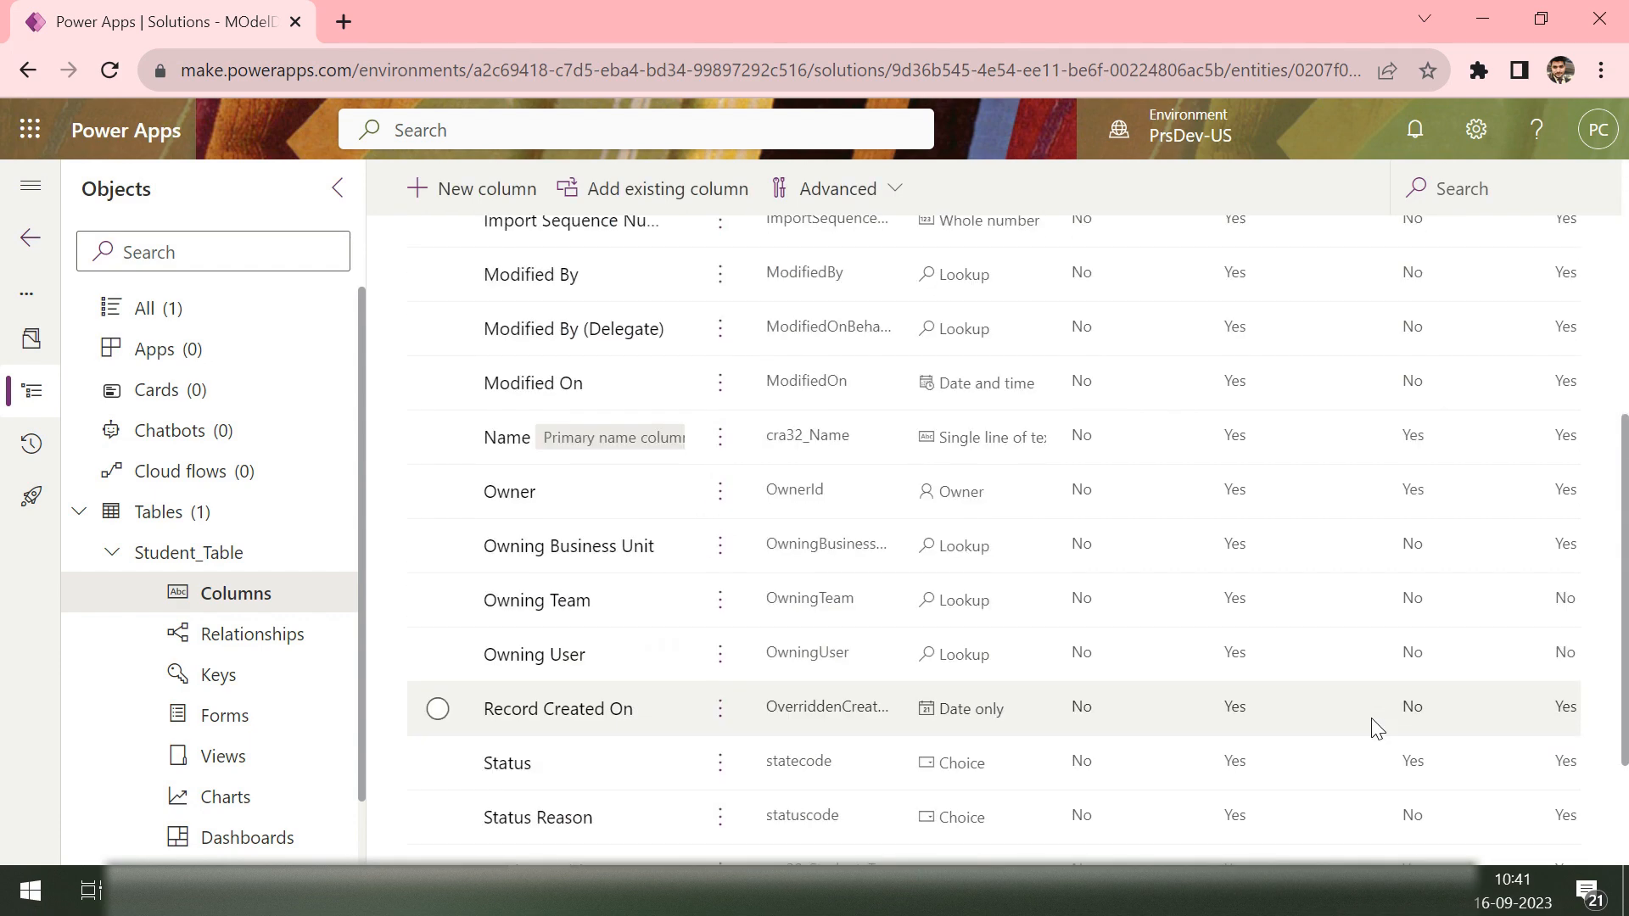
pyautogui.scroll(5, 1192, 626)
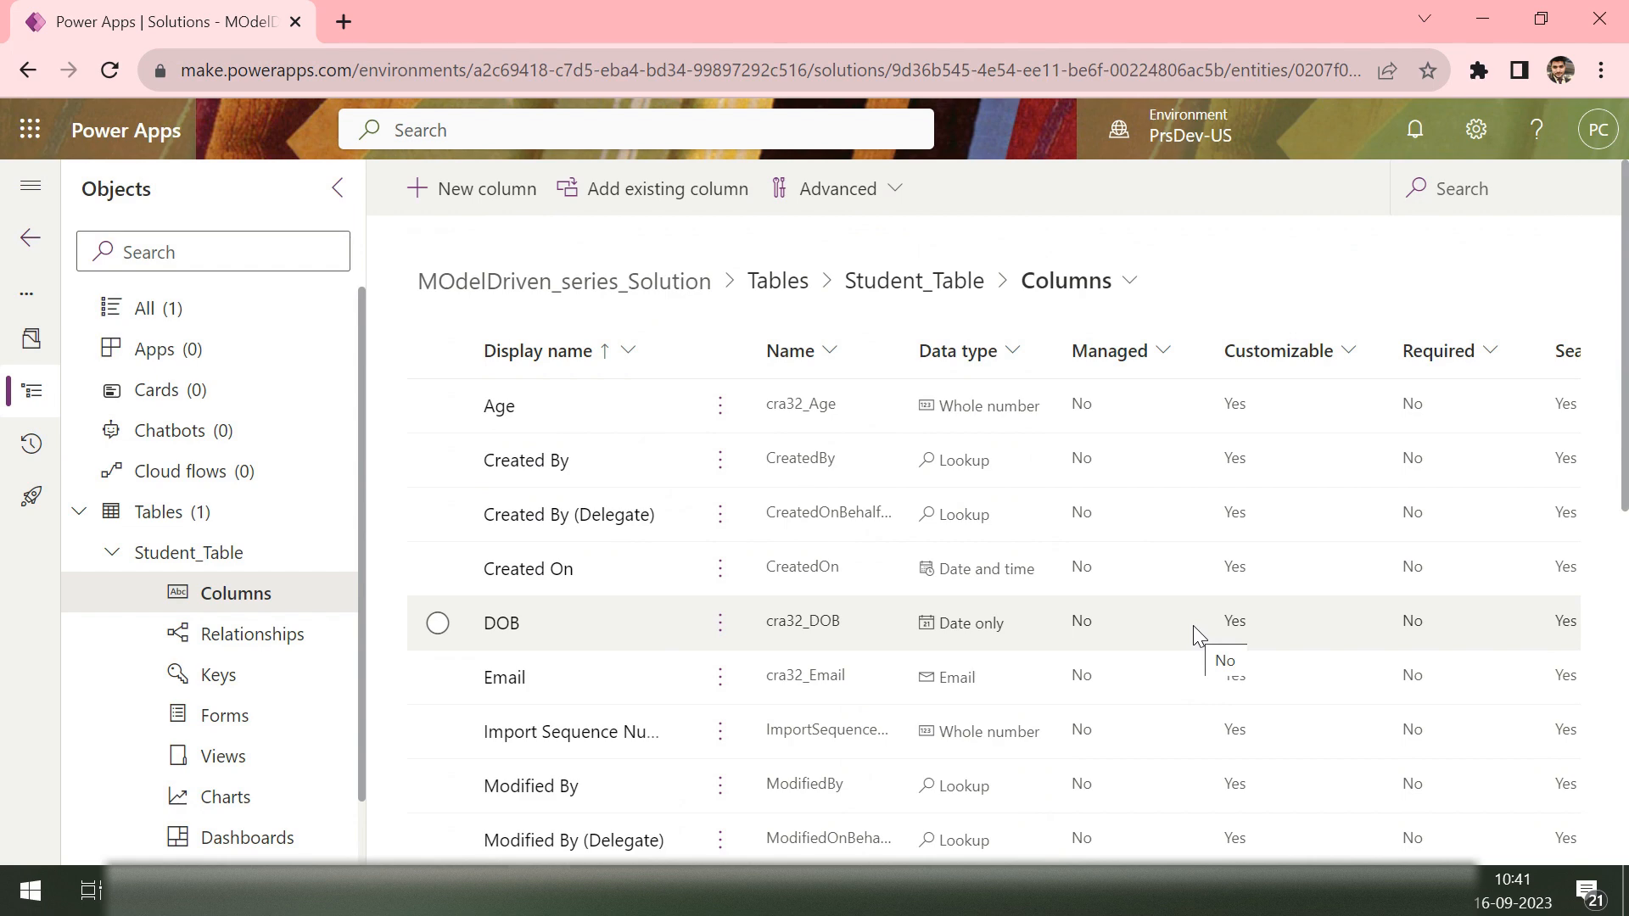
pyautogui.scroll(-4, 1193, 634)
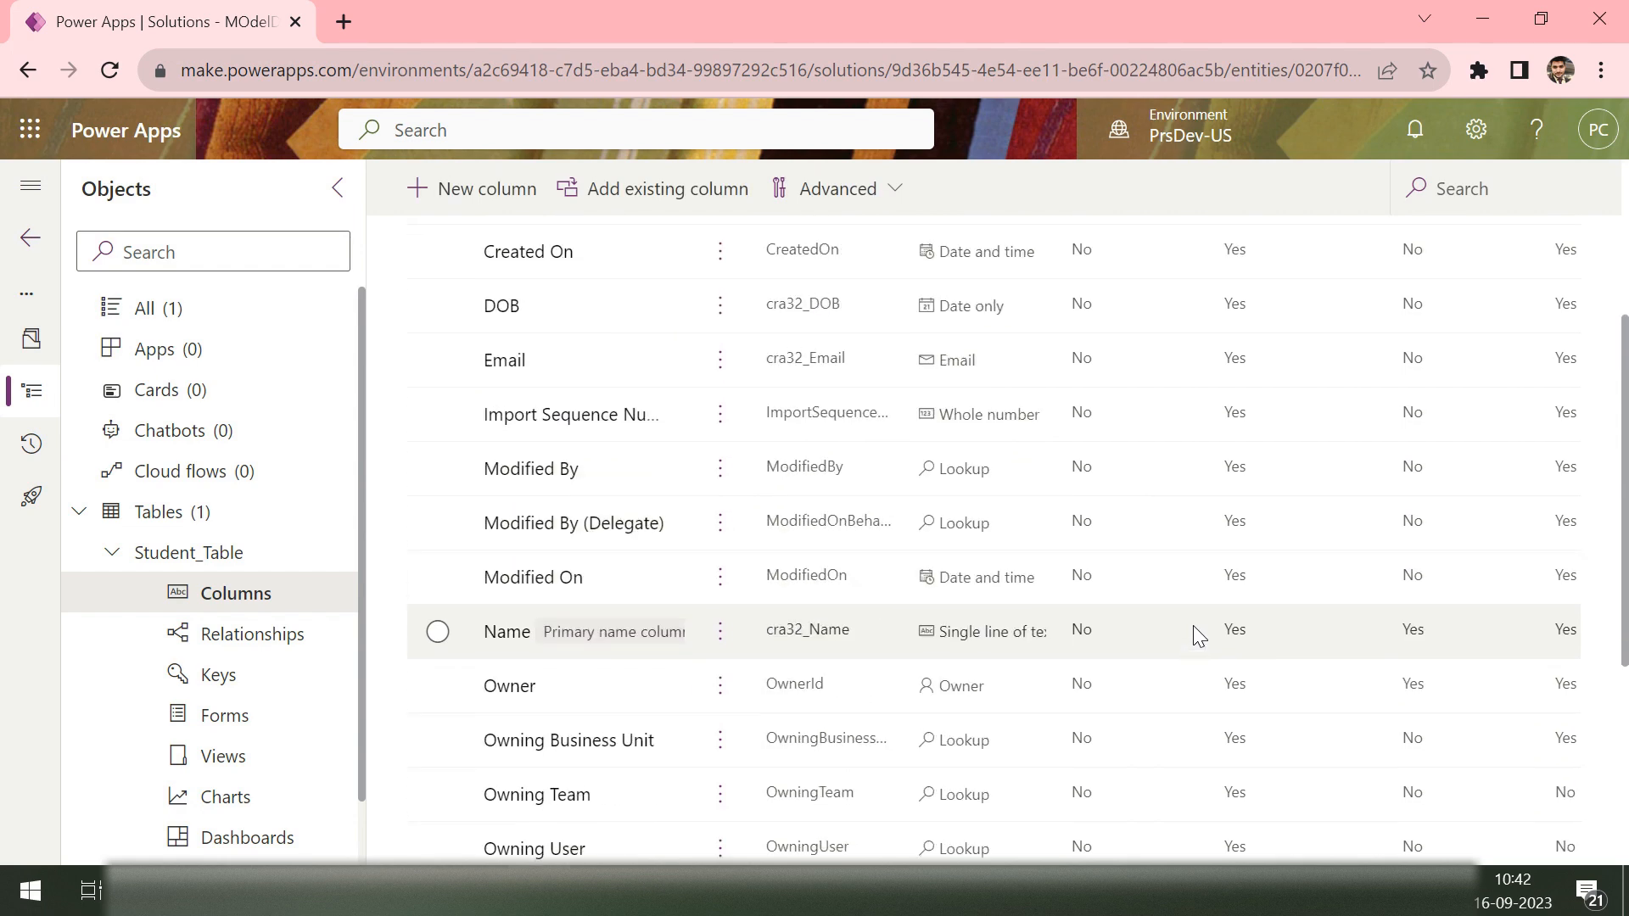
pyautogui.scroll(-1, 1193, 624)
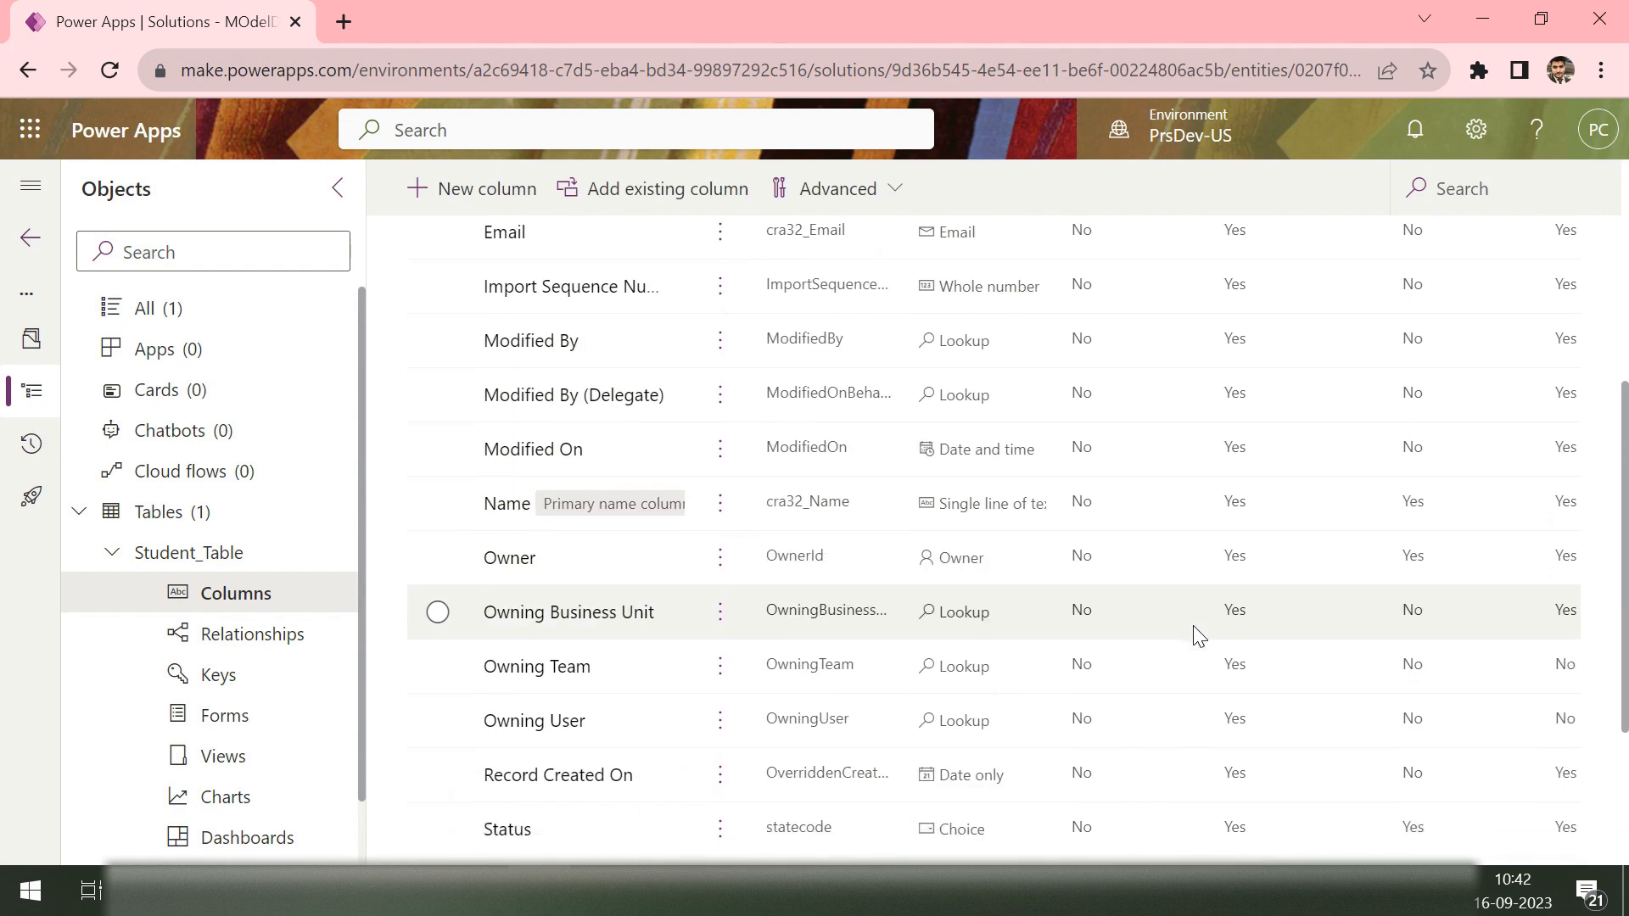
pyautogui.scroll(-3, 1193, 624)
pyautogui.scroll(8, 1193, 626)
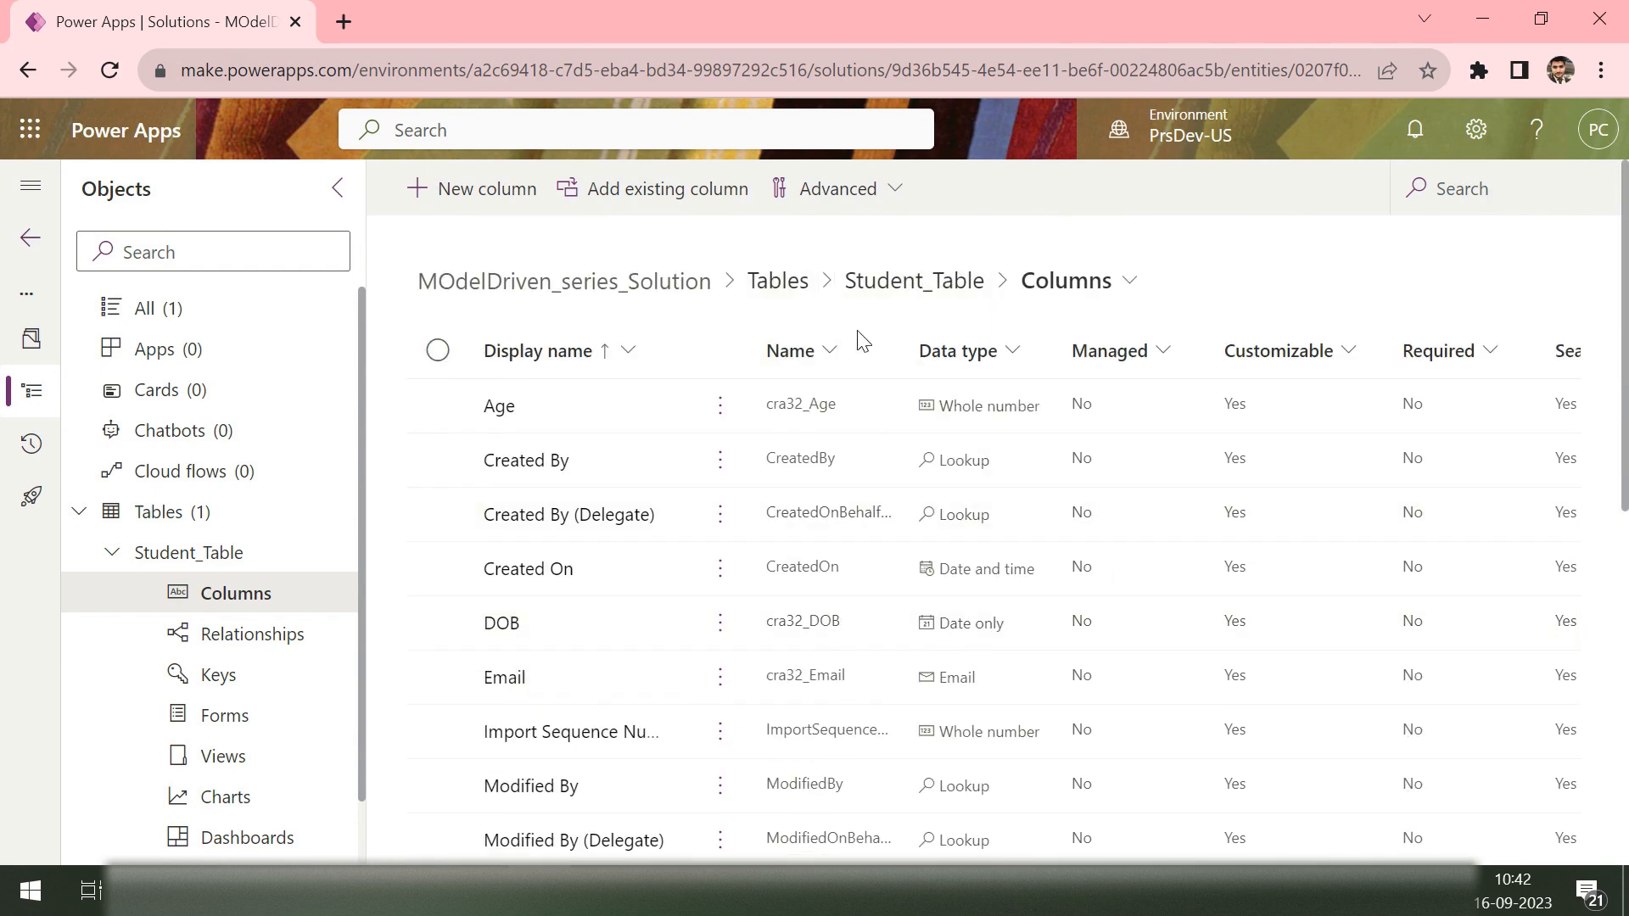
pyautogui.scroll(-3, 619, 692)
pyautogui.scroll(-4, 619, 691)
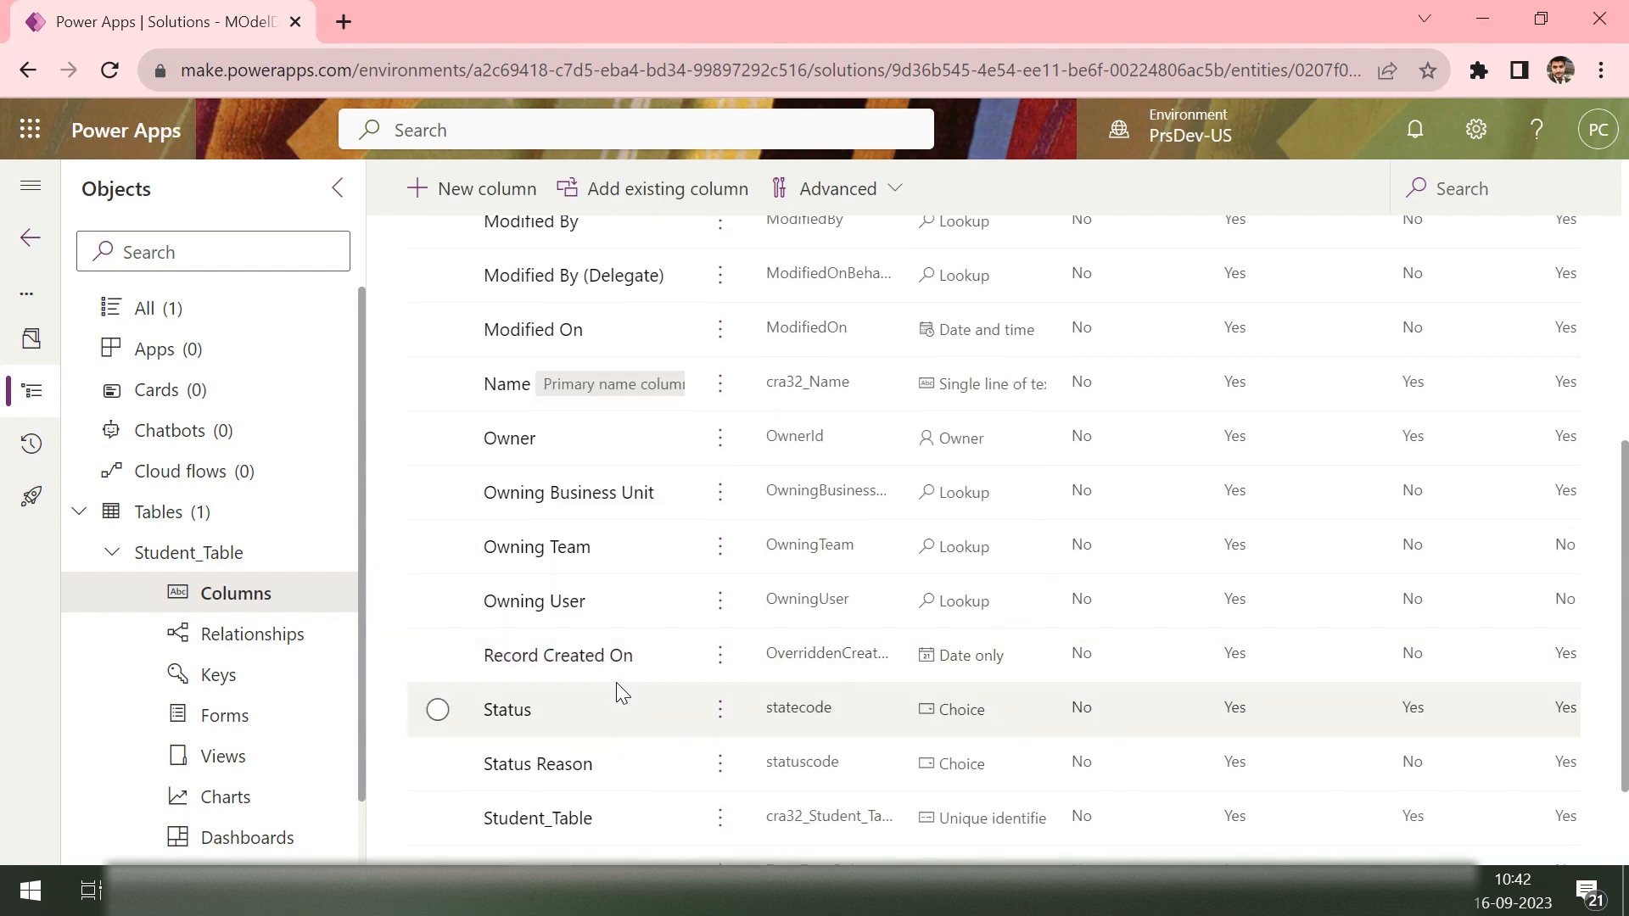
# Step: Select the Student_Table unique identifier column and review the Managed, Customizable, Required and Searchable properties across the column list
pyautogui.click(437, 819)
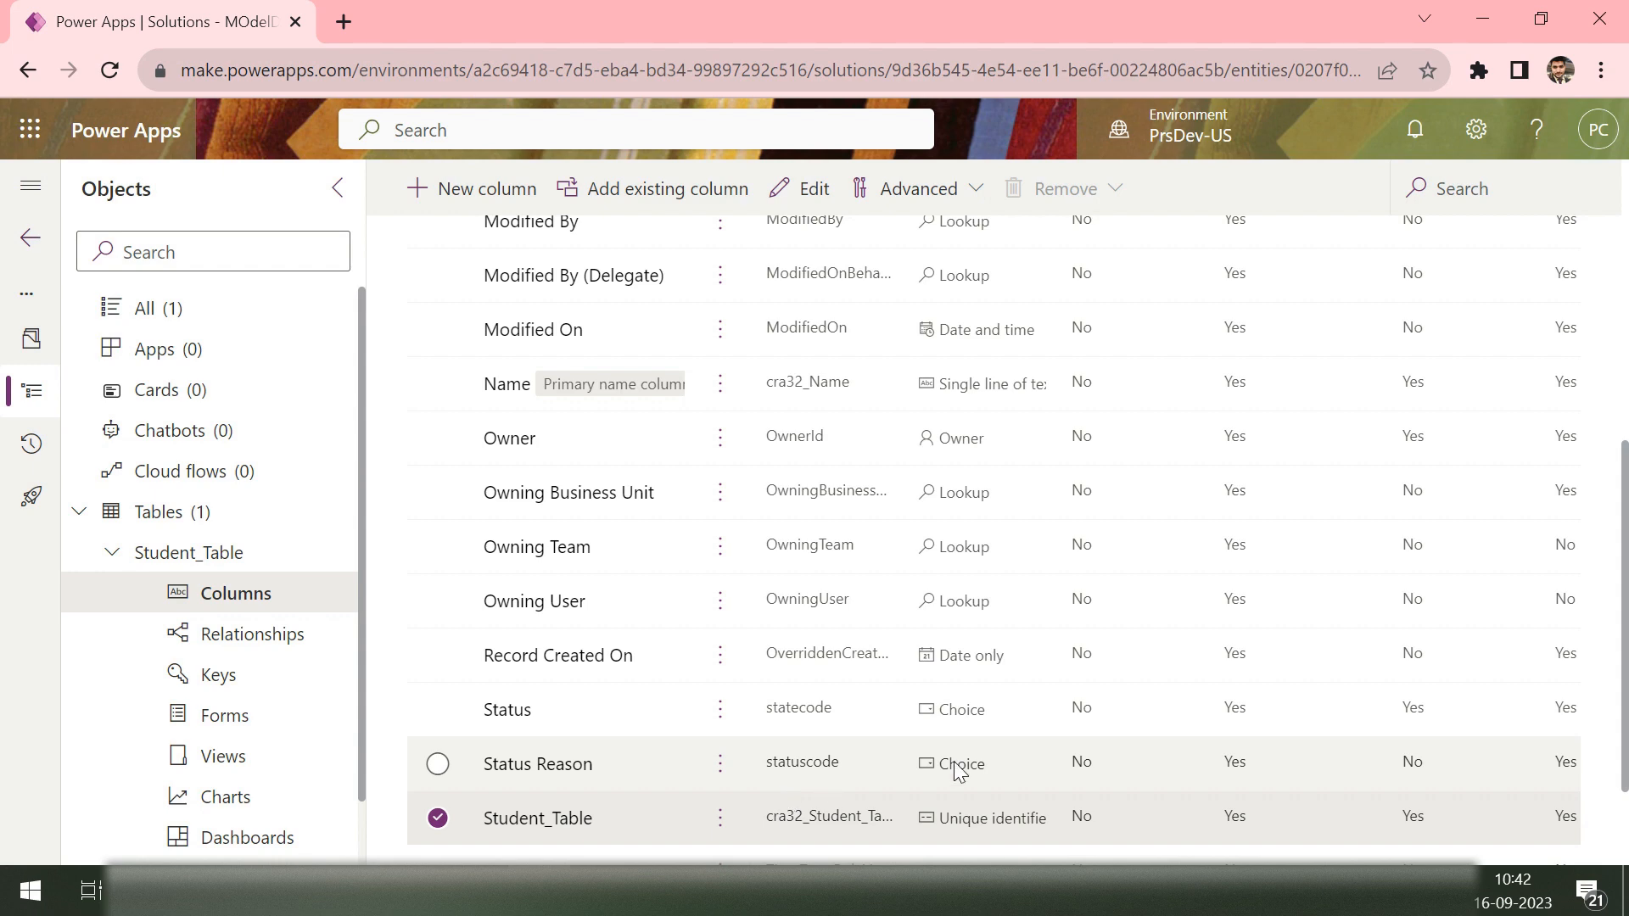
pyautogui.scroll(5, 1072, 571)
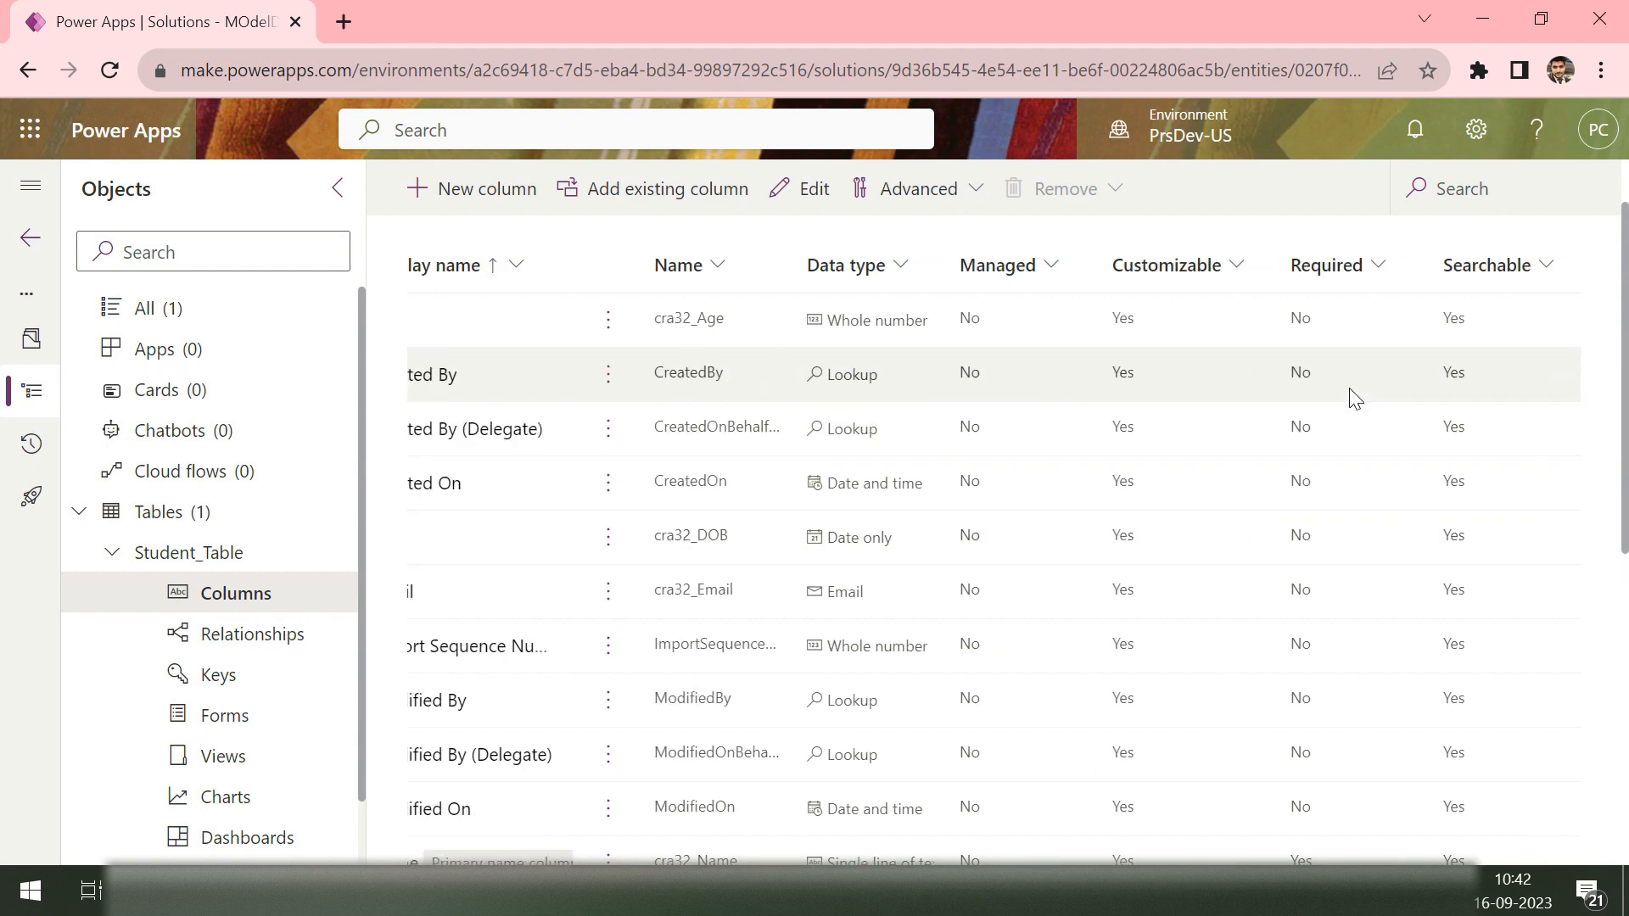
pyautogui.hscroll(2, 1518, 469)
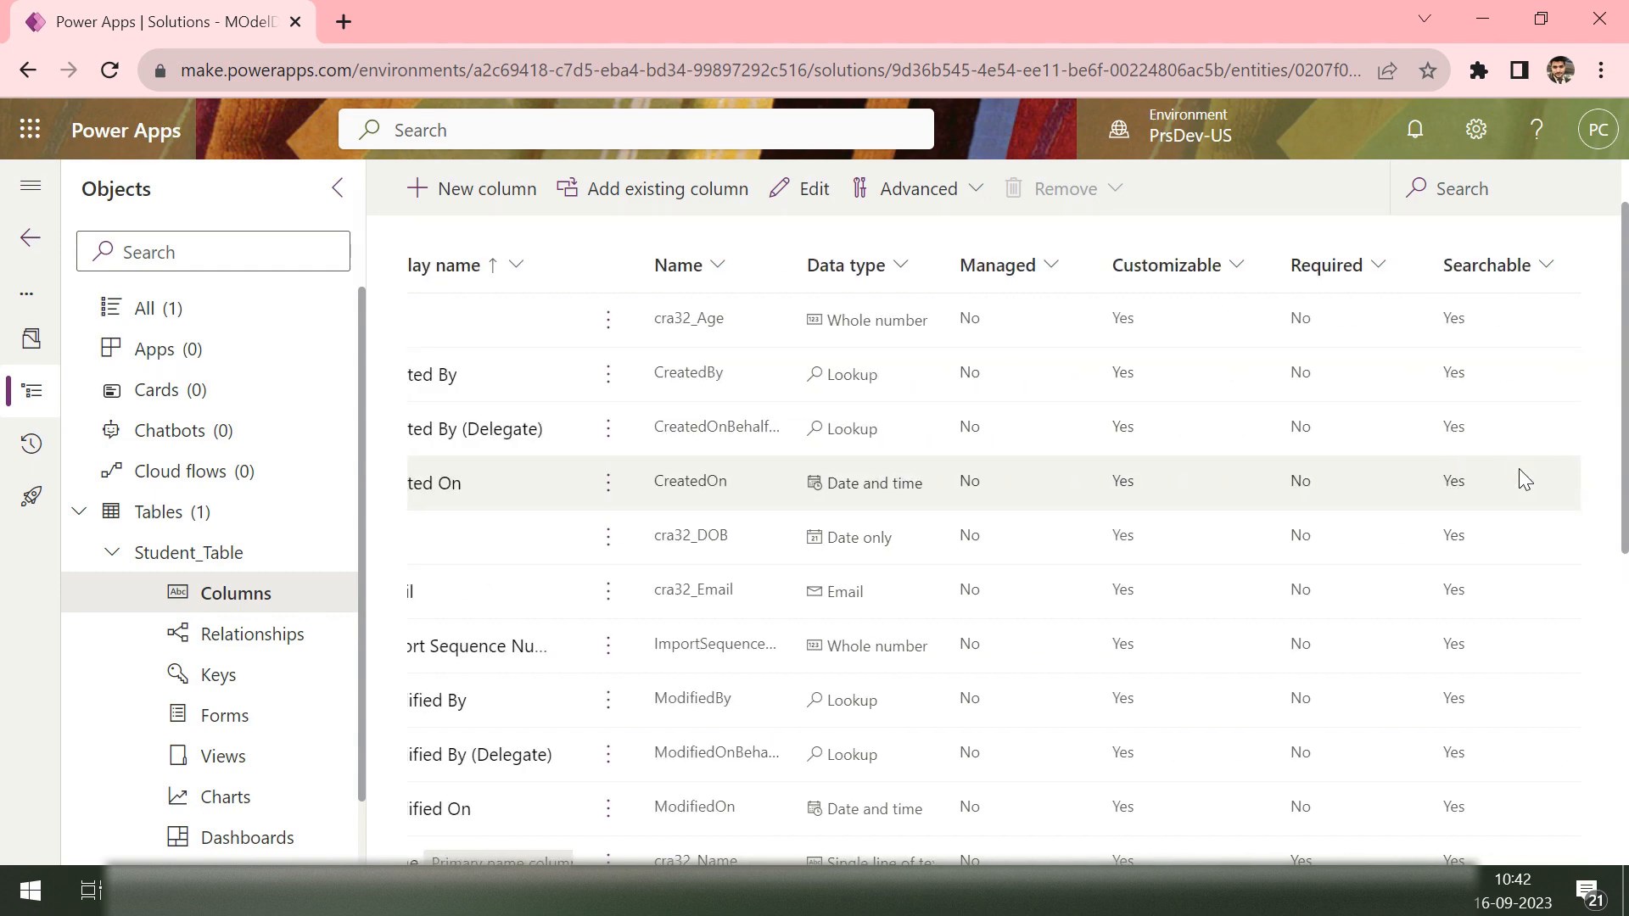
pyautogui.hscroll(-2, 1518, 469)
pyautogui.hscroll(2, 1519, 468)
pyautogui.hscroll(-2, 1157, 458)
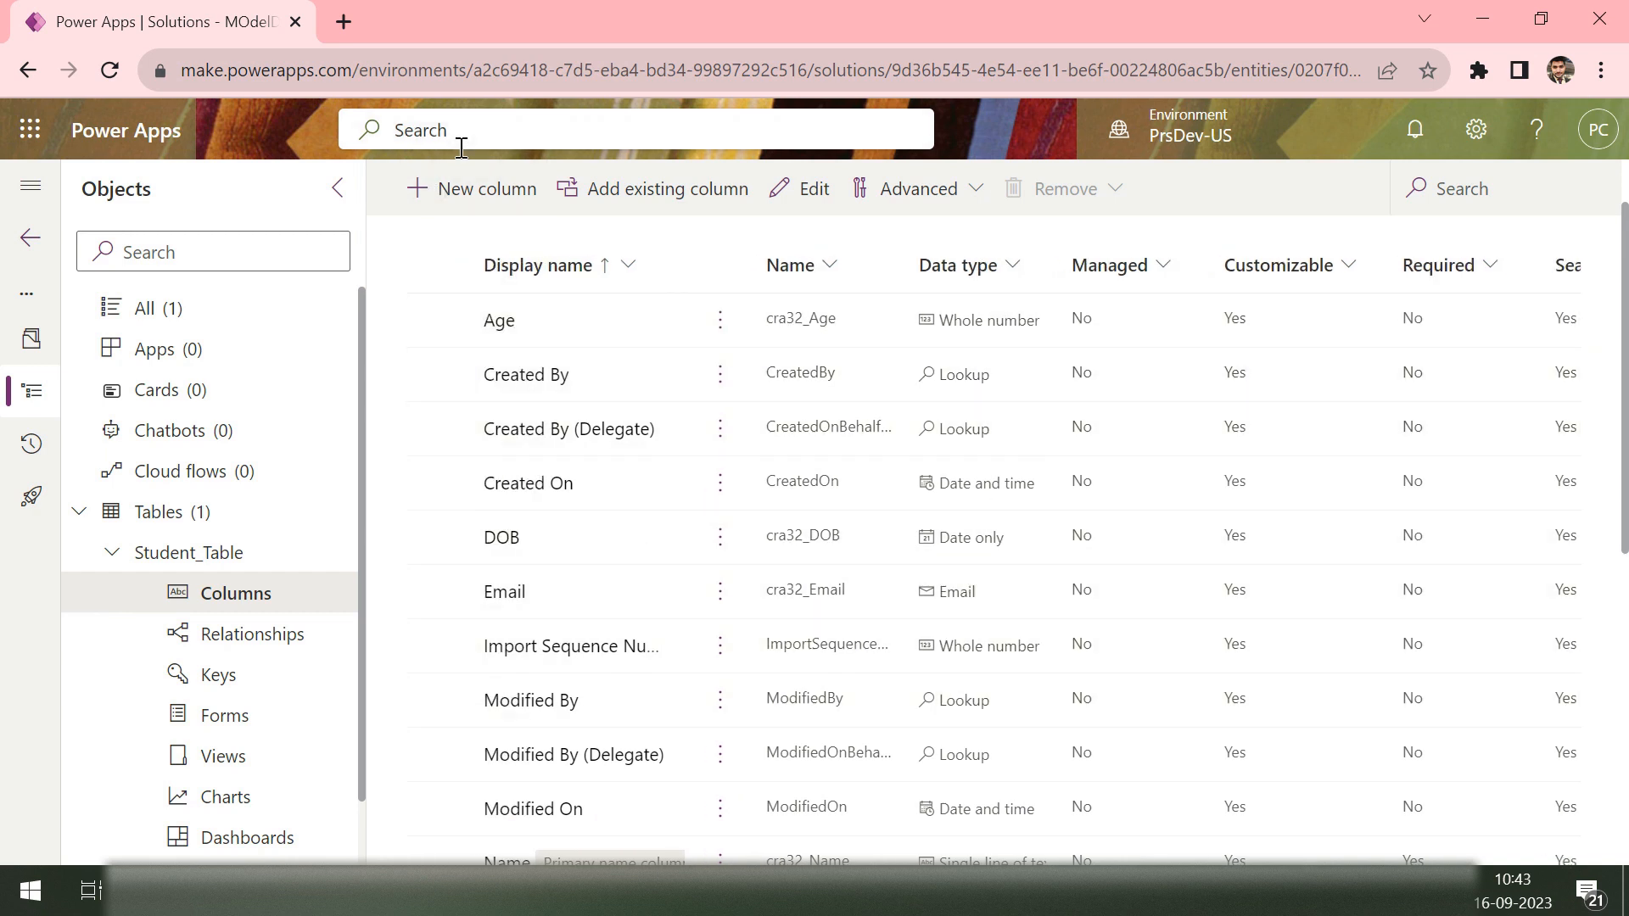
# Step: Start another new column in Student_Table and set its data type to Image
pyautogui.click(472, 202)
pyautogui.scroll(-3, 1175, 606)
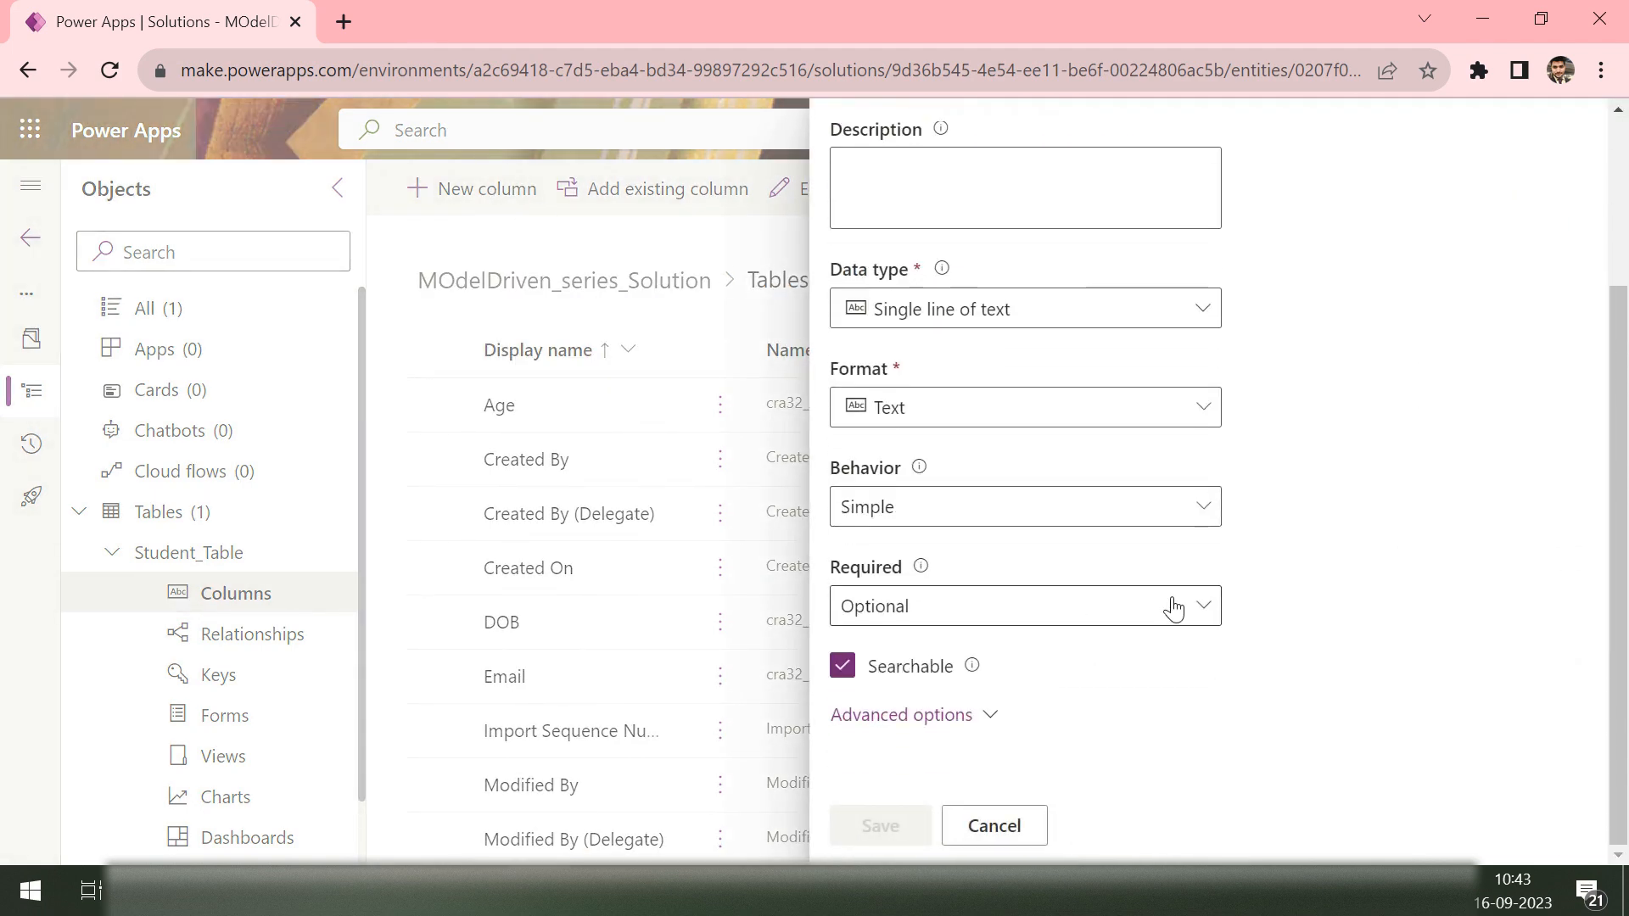
pyautogui.click(1149, 513)
pyautogui.click(1149, 513)
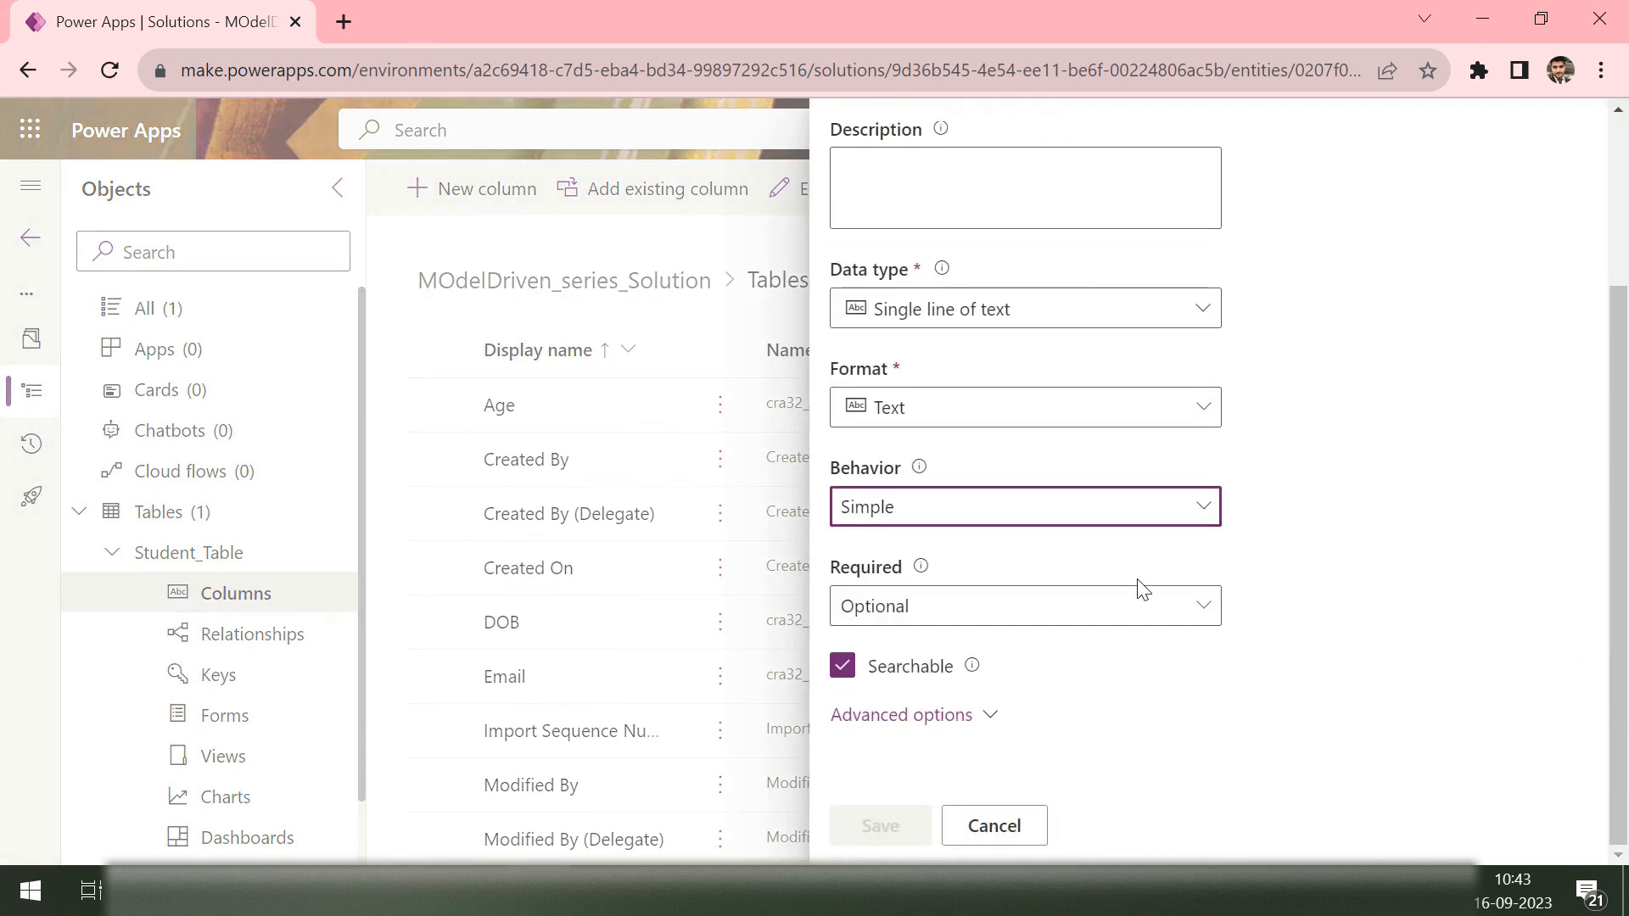
pyautogui.click(1137, 415)
pyautogui.click(1113, 308)
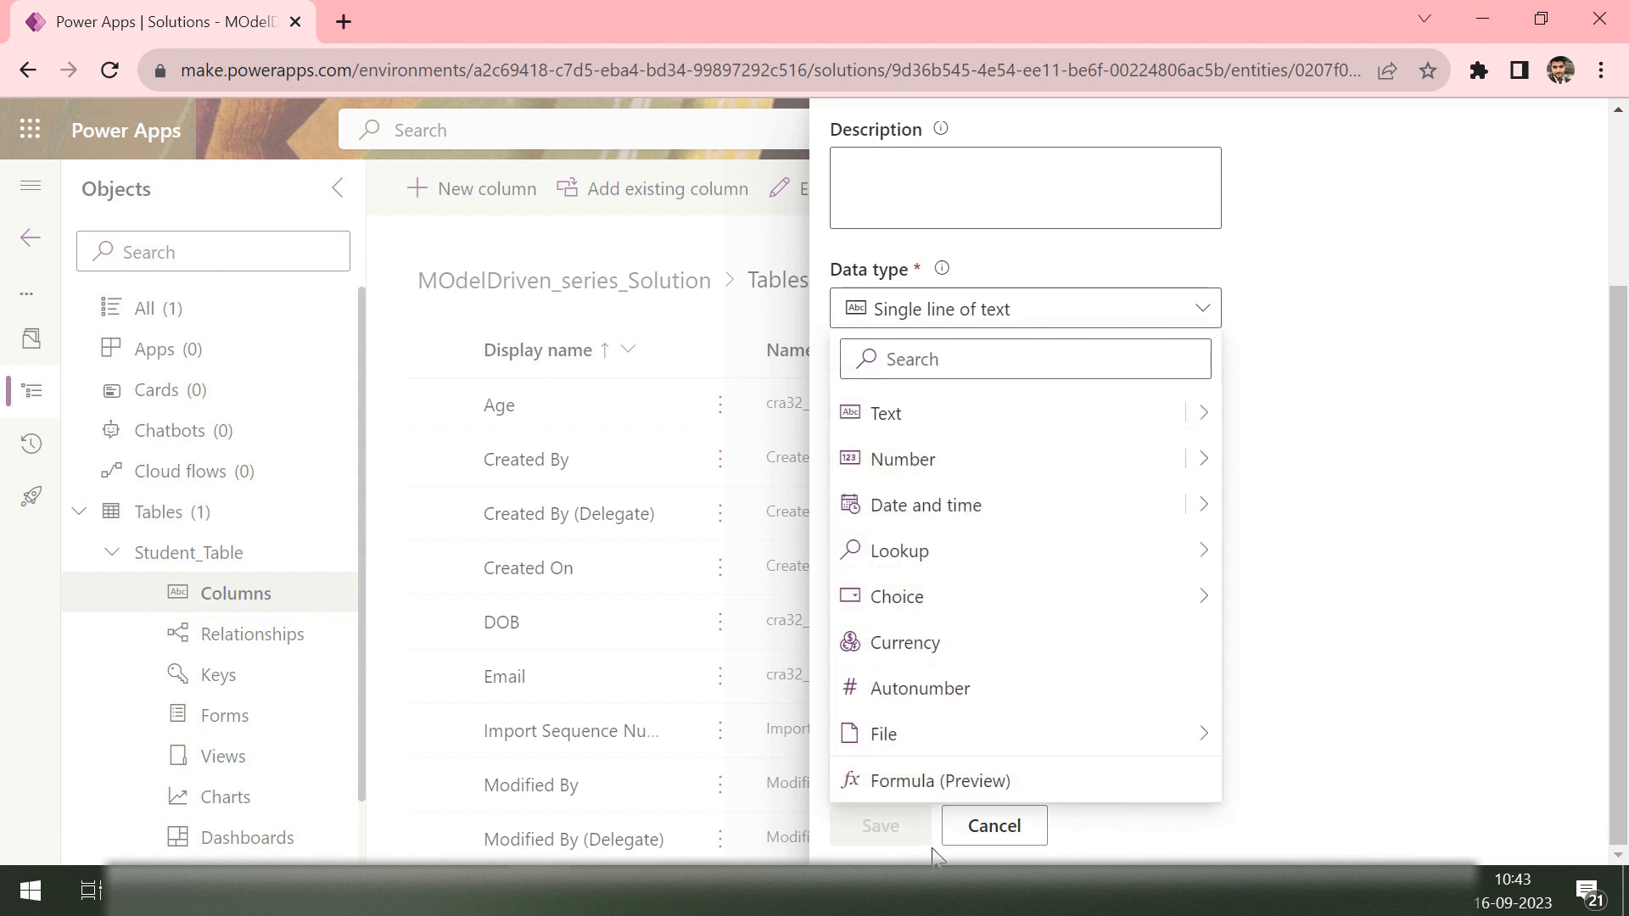
pyautogui.moveTo(1035, 754)
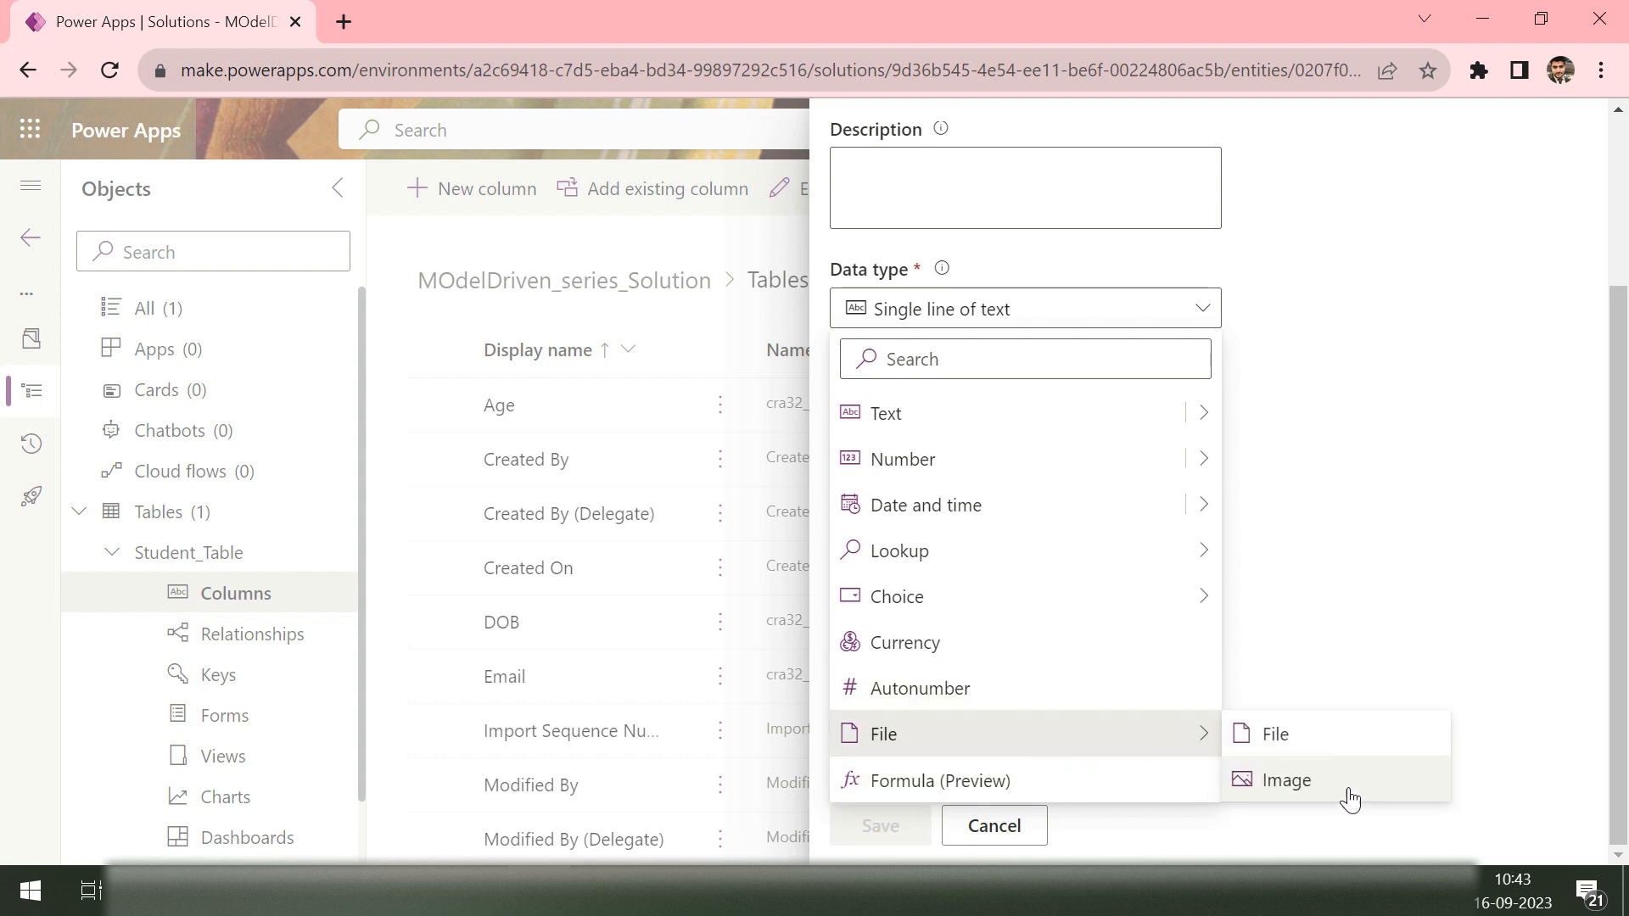
pyautogui.click(1307, 779)
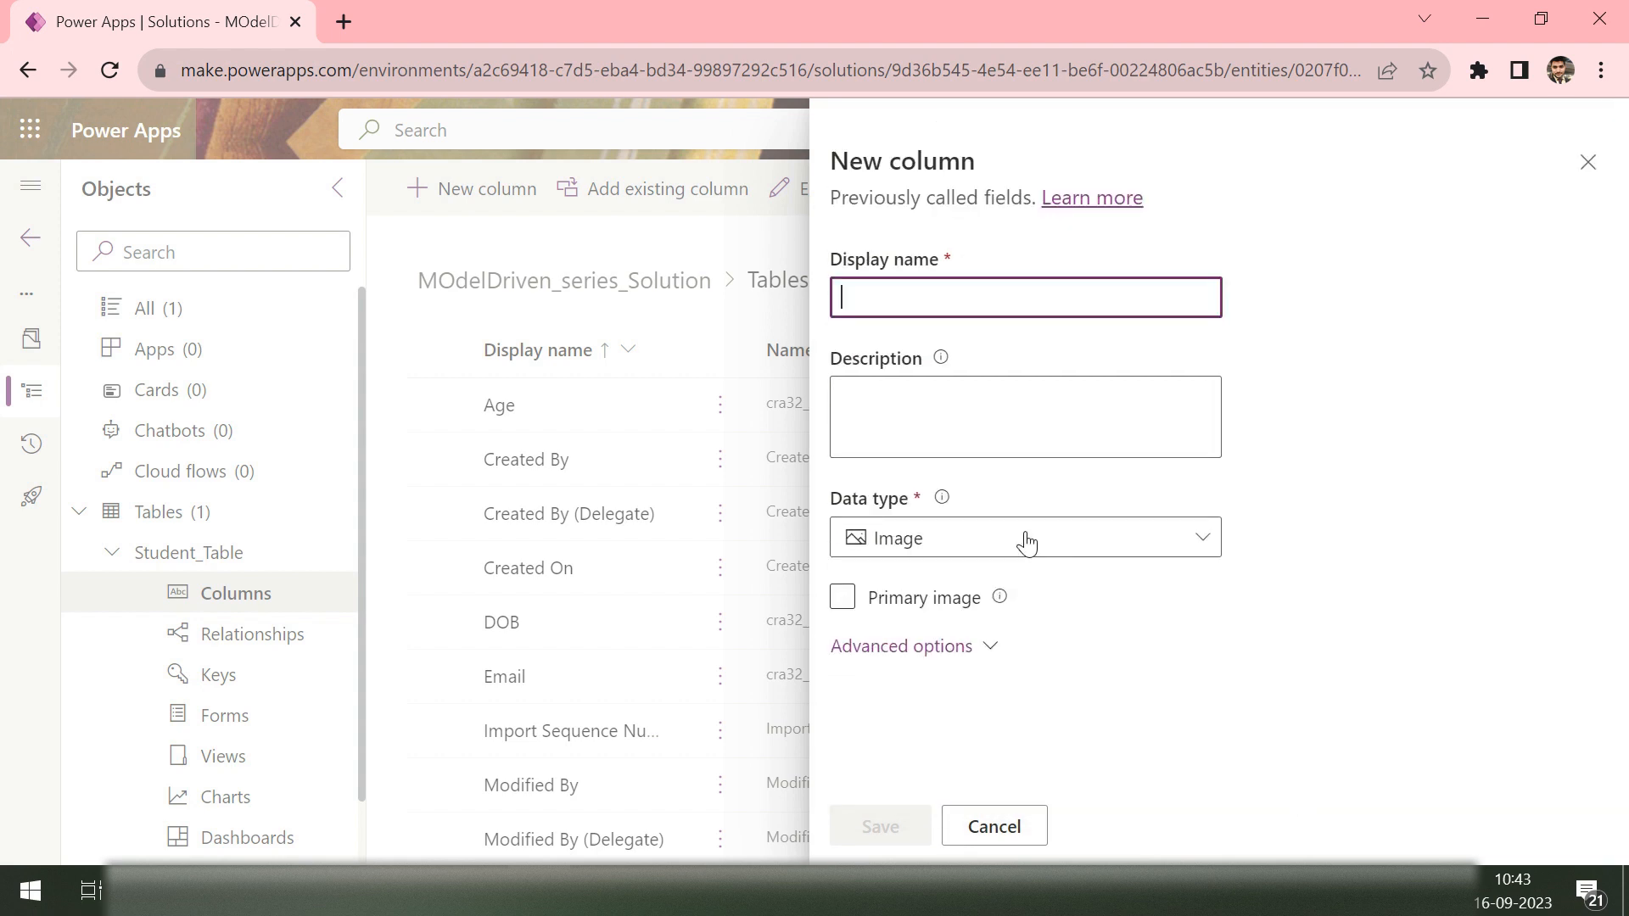
# Step: Give the image column the display name Student_Photo and save it without making it the primary image
pyautogui.write('S')
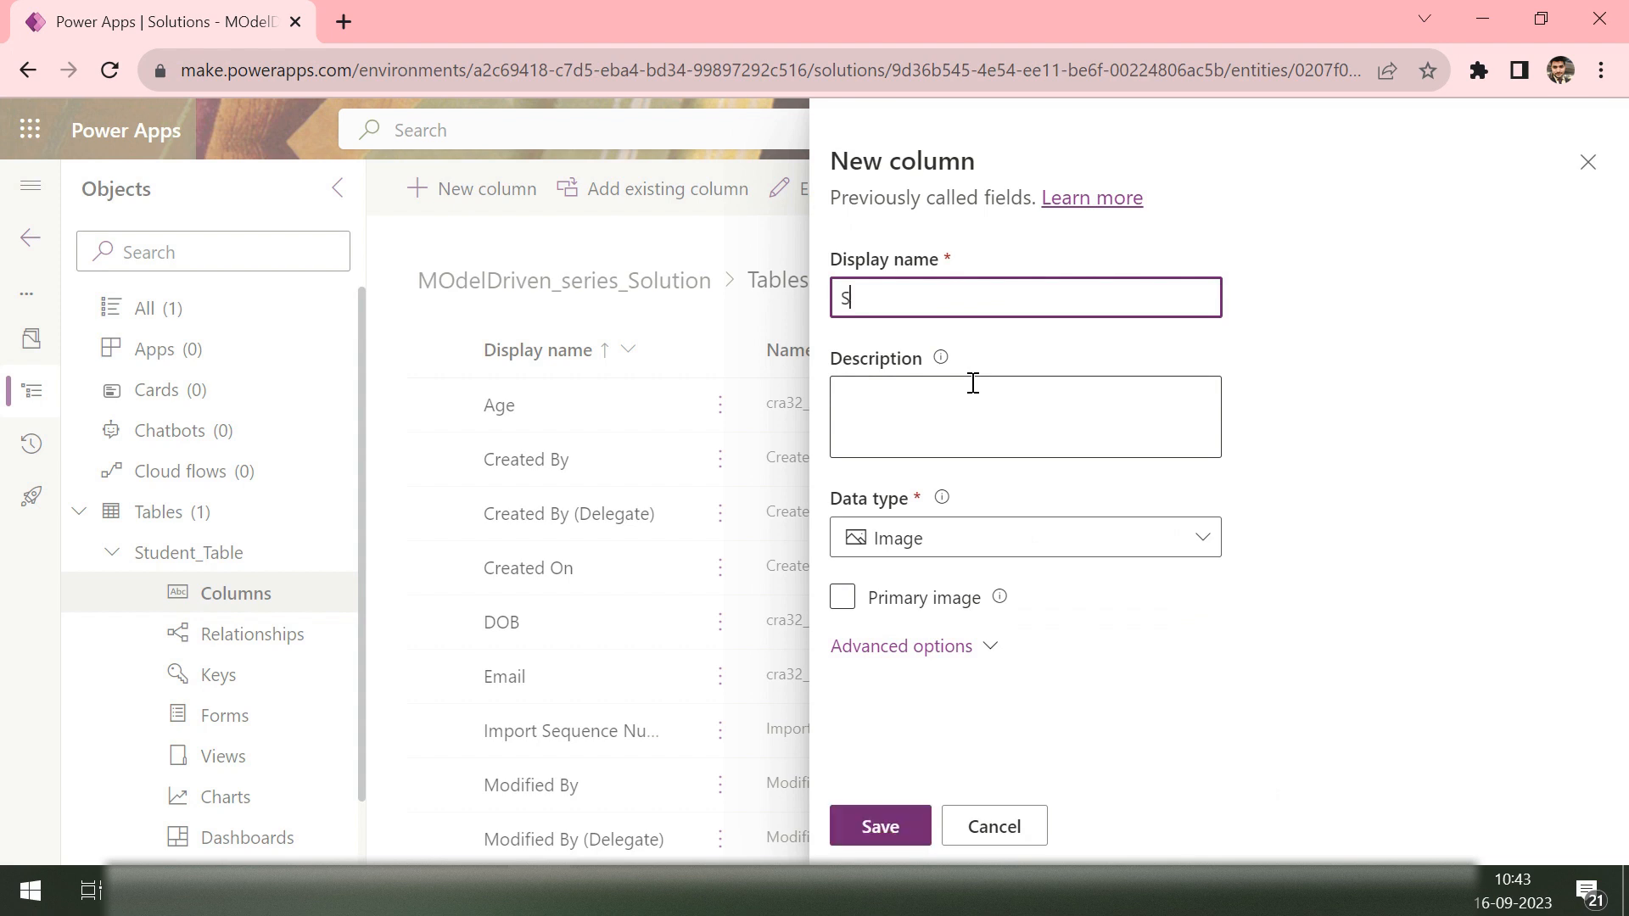
pyautogui.write('tudent_Photo')
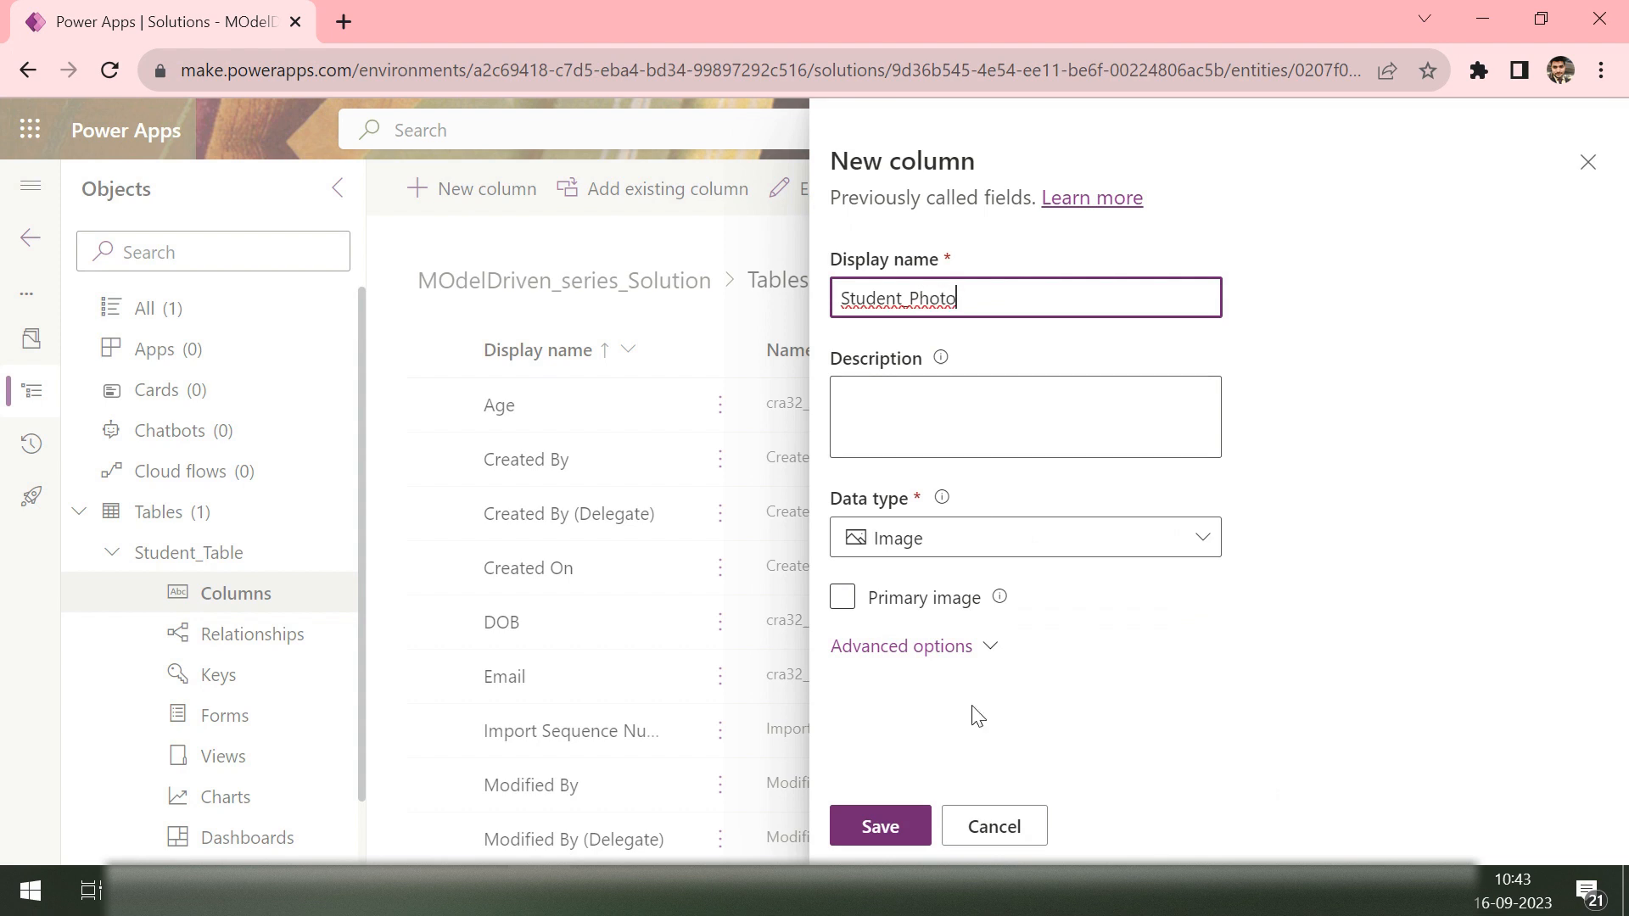
pyautogui.click(850, 599)
pyautogui.click(849, 599)
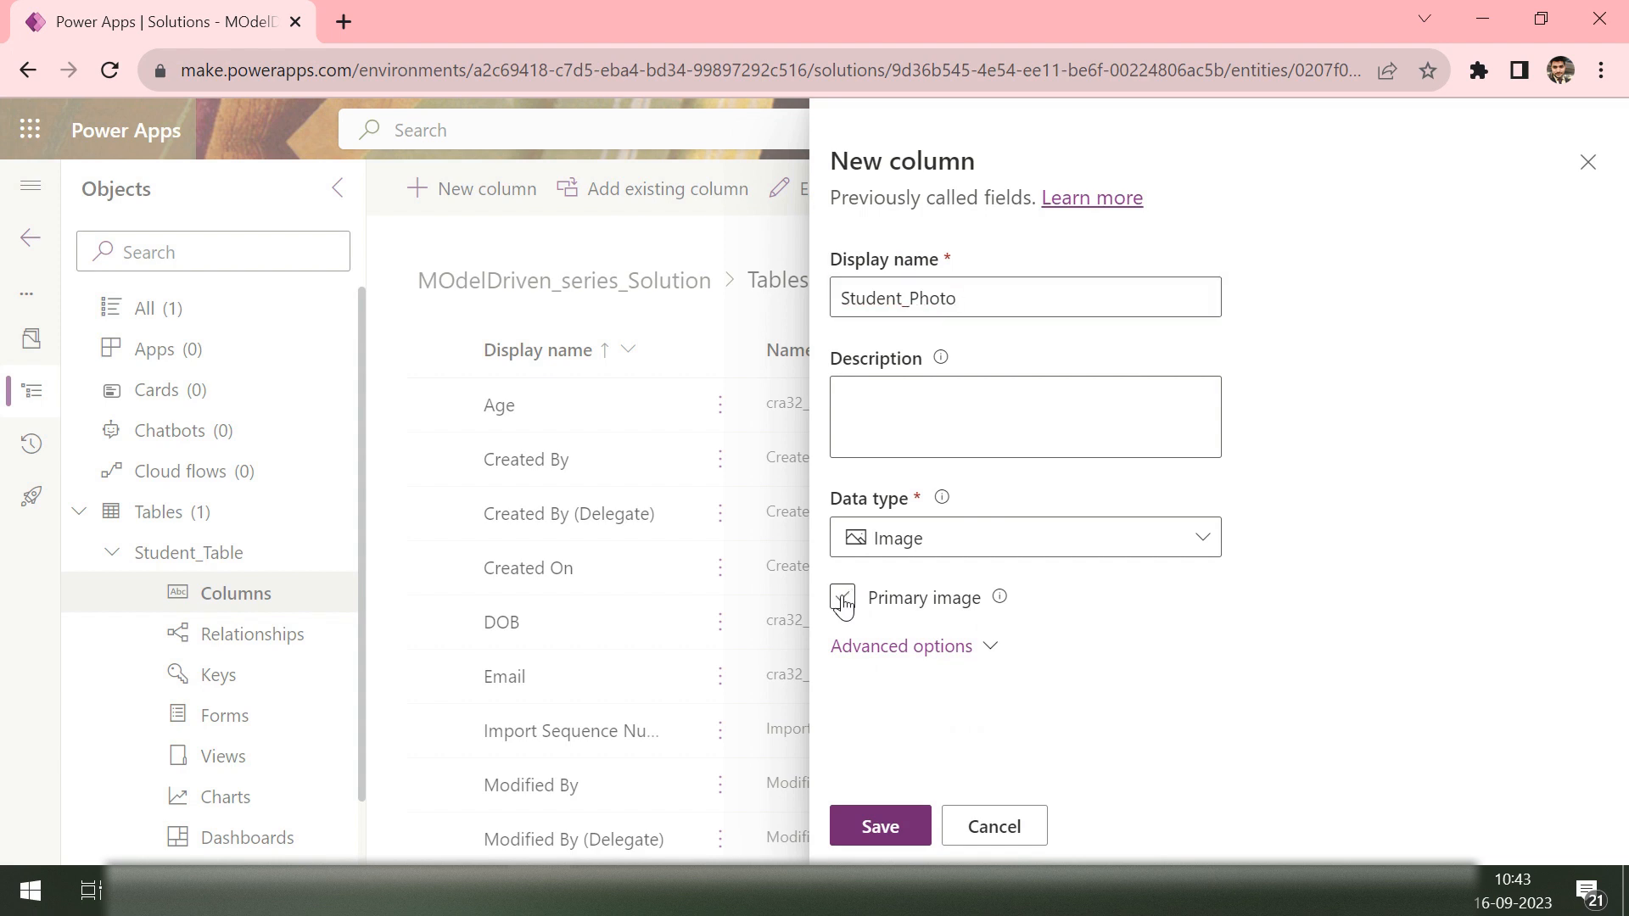
pyautogui.click(882, 824)
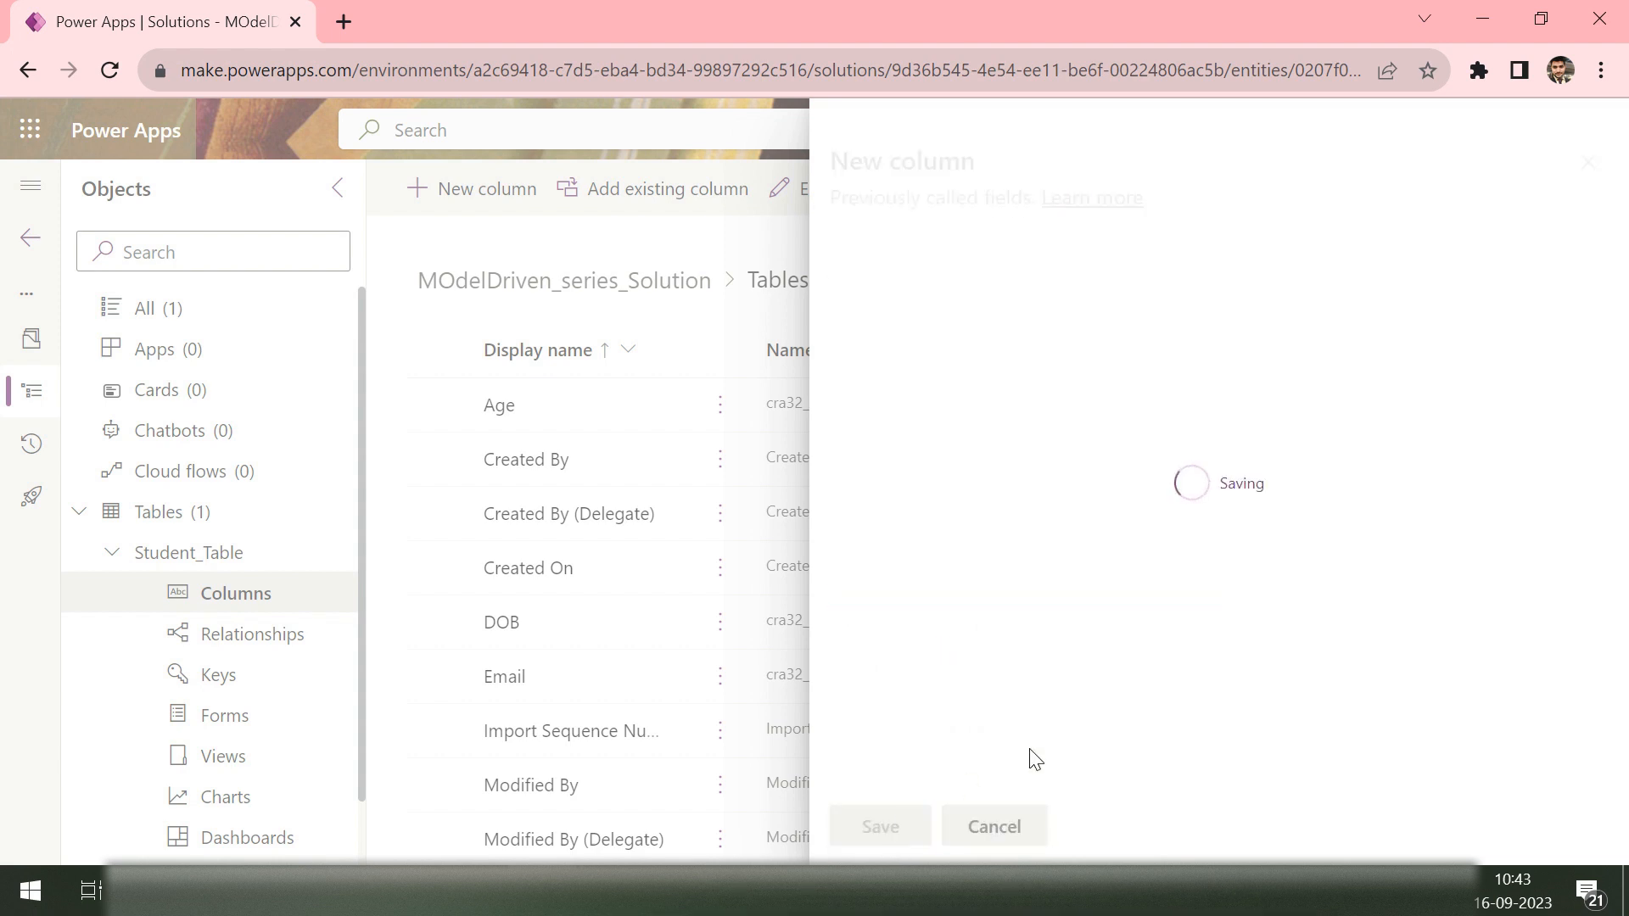